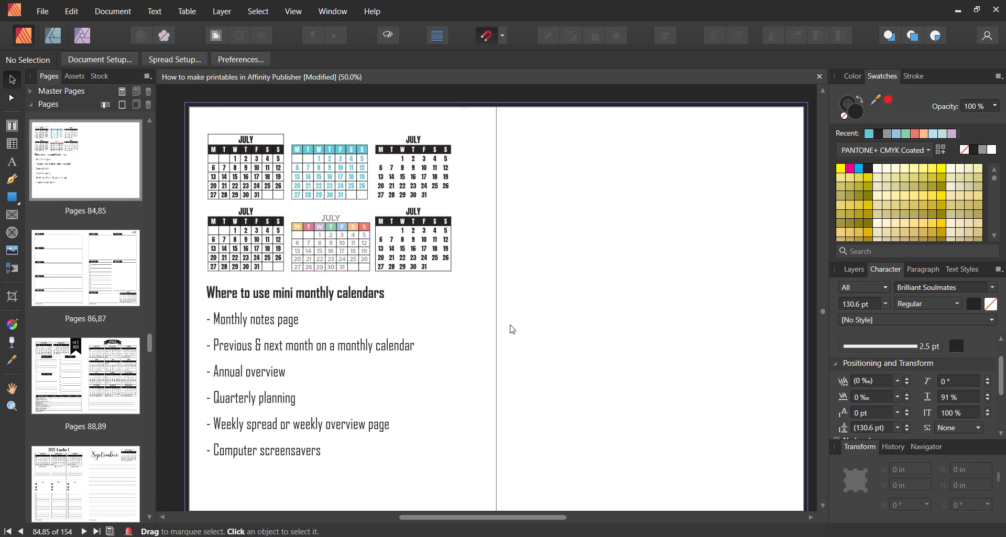
Examine the planner spreads on pages 86 to 93 for examples of mini monthly calendars in use
{"action": "left_click", "coordinate": [78, 298]}
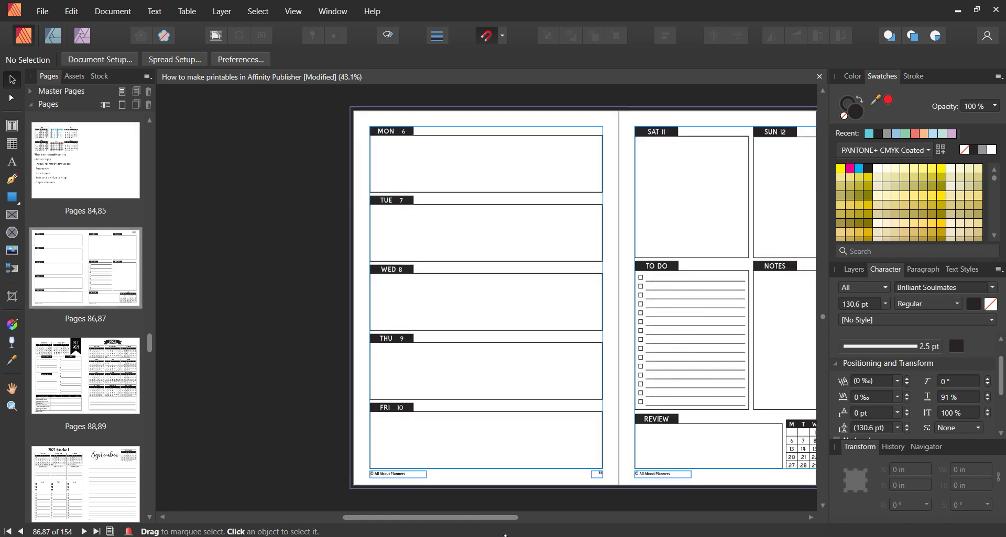
{"action": "left_click_drag", "start_coordinate": [506, 518], "coordinate": [551, 522]}
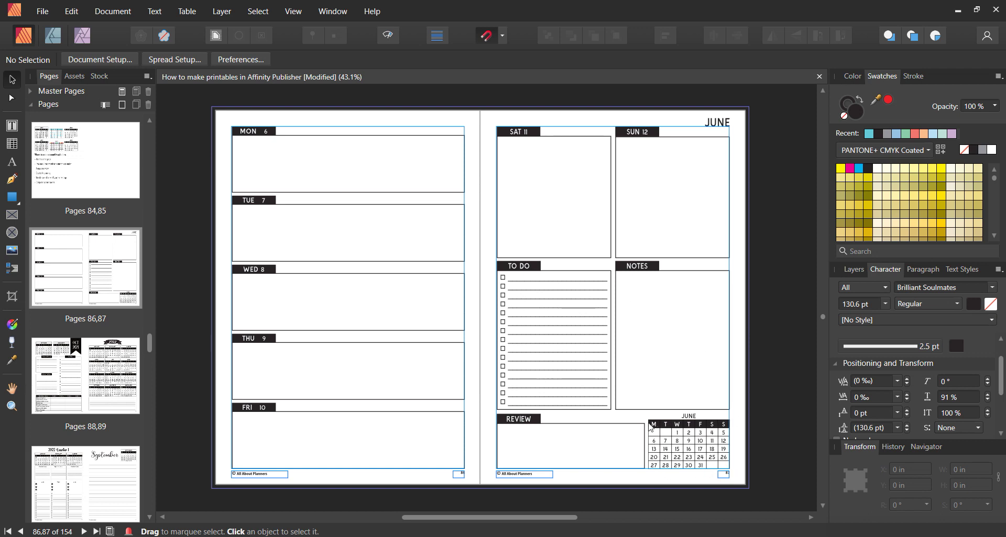
{"action": "left_click", "coordinate": [55, 391]}
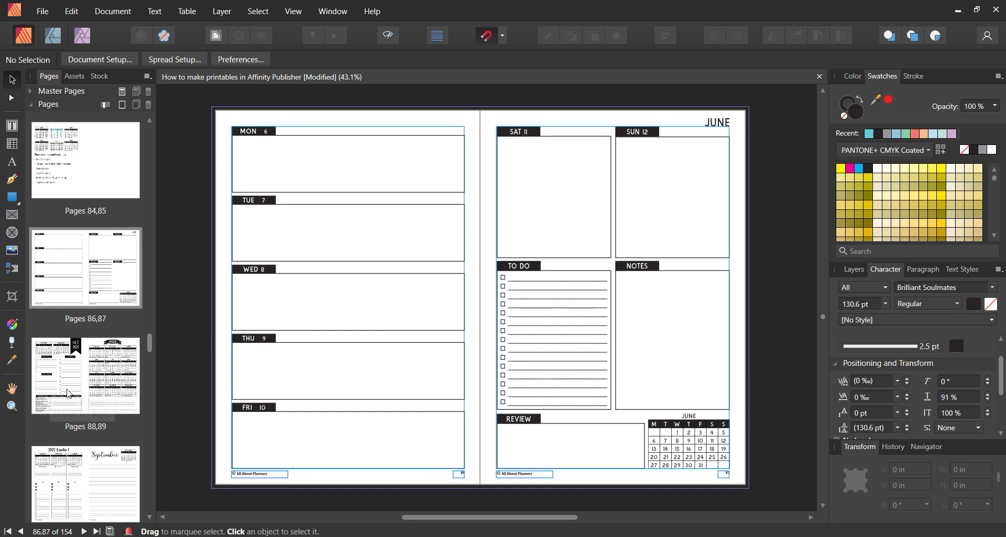
{"action": "scroll", "coordinate": [449, 511], "scroll_direction": "right", "scroll_amount": 5}
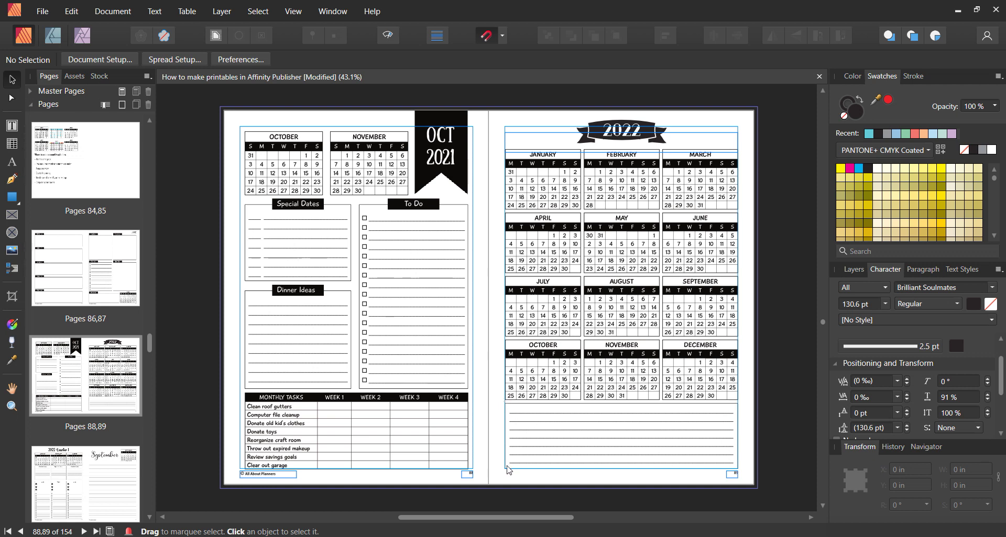
{"action": "left_click", "coordinate": [71, 462]}
{"action": "left_click_drag", "start_coordinate": [514, 517], "coordinate": [583, 518]}
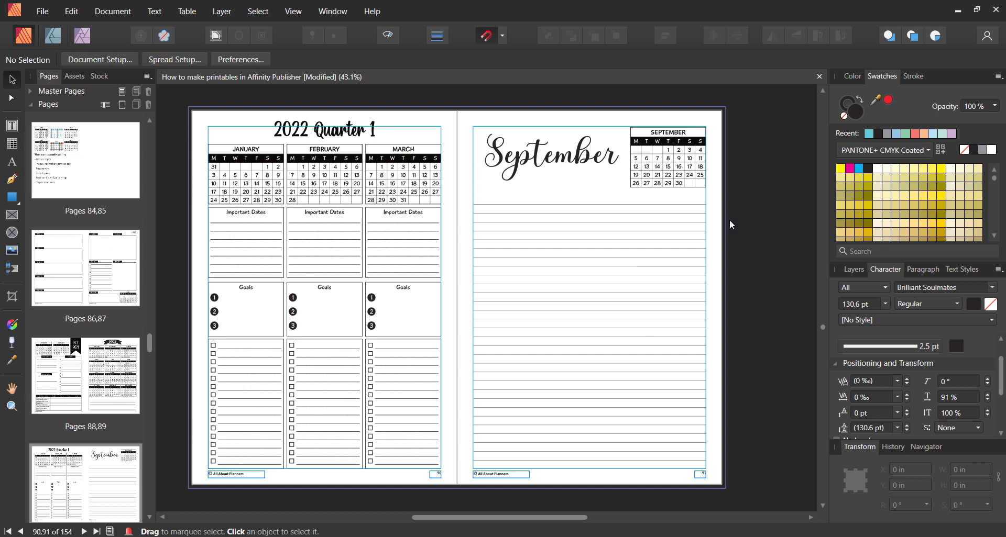
{"action": "scroll", "coordinate": [111, 398], "scroll_direction": "down", "scroll_amount": 3}
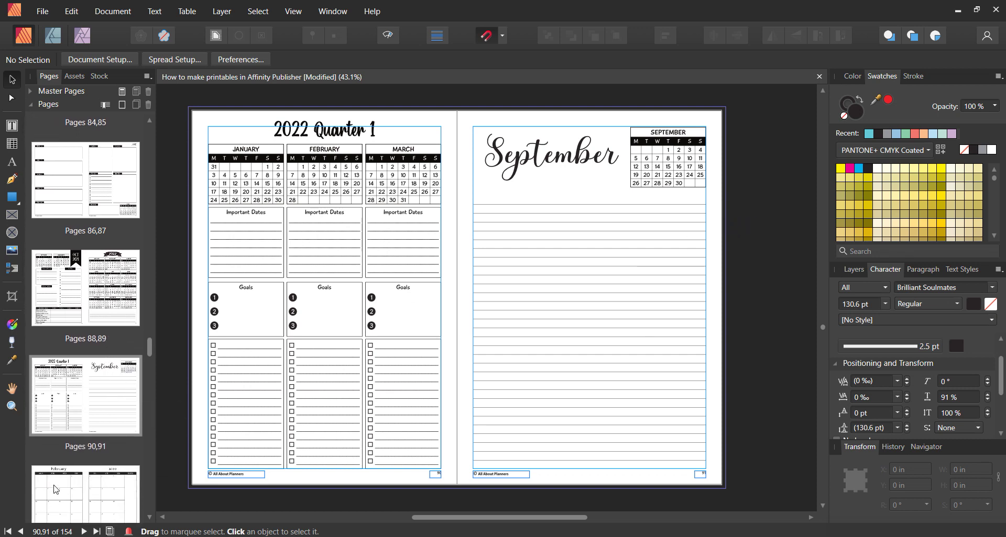
{"action": "left_click", "coordinate": [56, 490]}
{"action": "left_click_drag", "start_coordinate": [482, 517], "coordinate": [534, 517]}
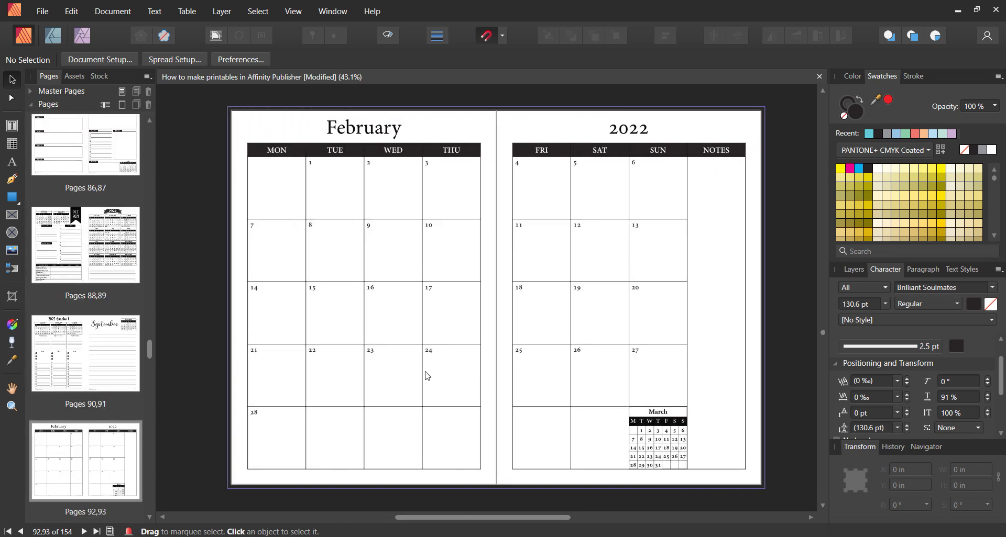
{"action": "left_click", "coordinate": [112, 353]}
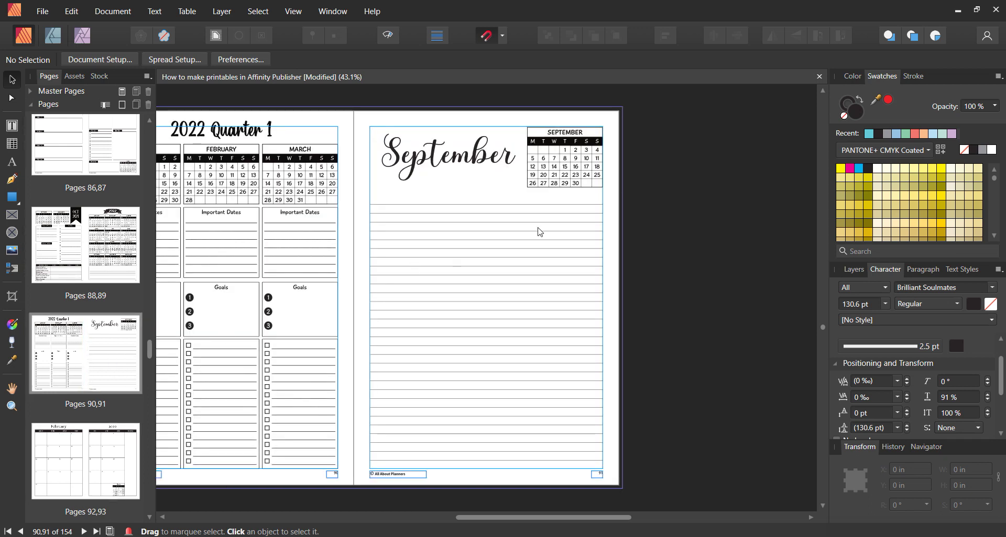
{"action": "left_click", "coordinate": [76, 459]}
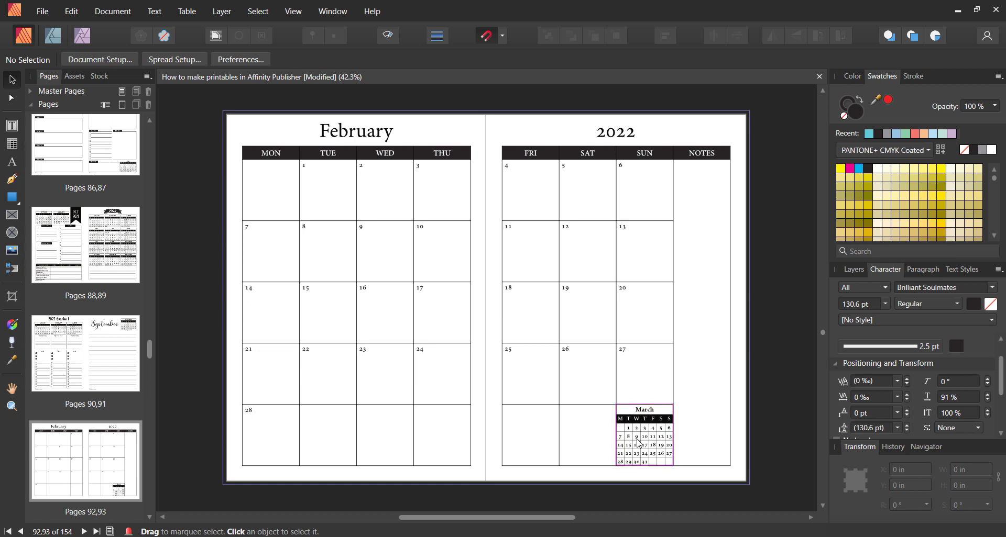
{"action": "scroll", "coordinate": [92, 315], "scroll_direction": "up", "scroll_amount": 3}
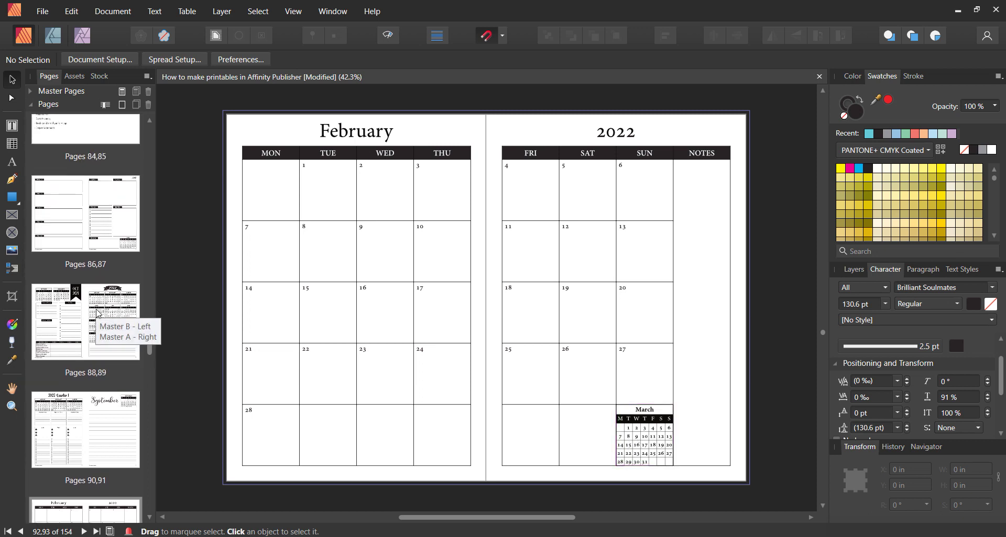
Draw a table of 7 columns and 15 rows, about 7.69 by 2.8 in, on the blank page of spread 84,85
{"action": "double_click", "coordinate": [76, 221]}
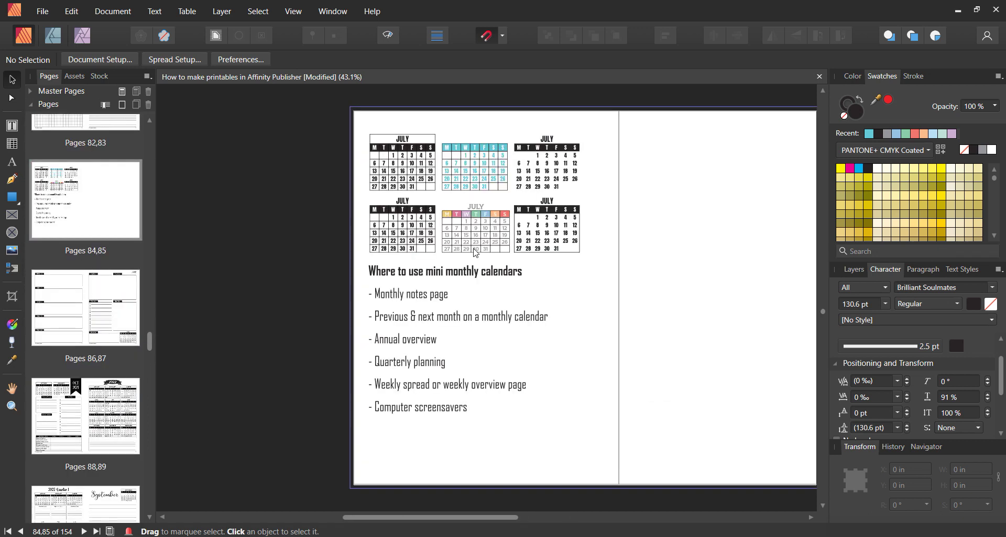
{"action": "key", "text": "ctrl+equal"}
{"action": "scroll", "coordinate": [475, 253], "scroll_direction": "up", "scroll_amount": 3}
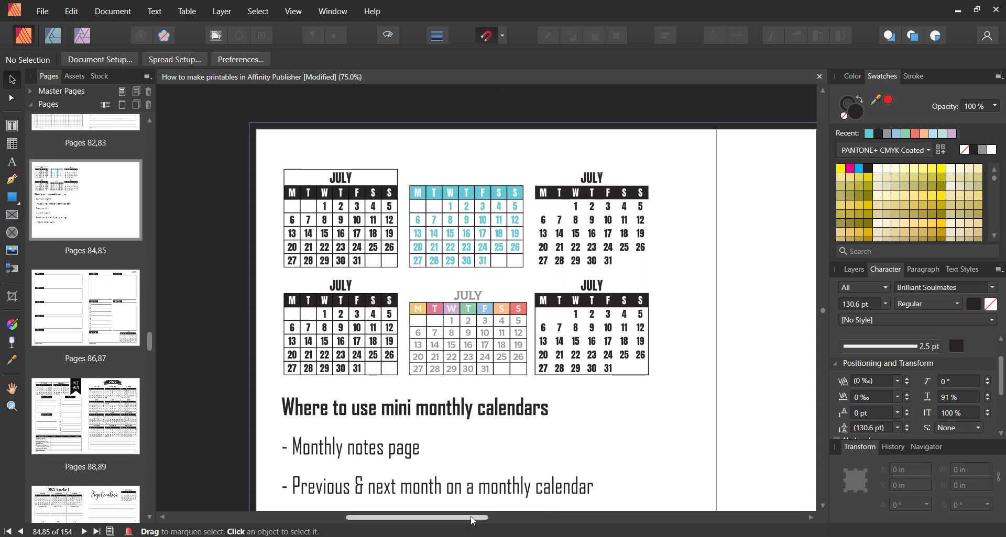
{"action": "scroll", "coordinate": [521, 304], "scroll_direction": "right", "scroll_amount": 5}
{"action": "left_click", "coordinate": [13, 144]}
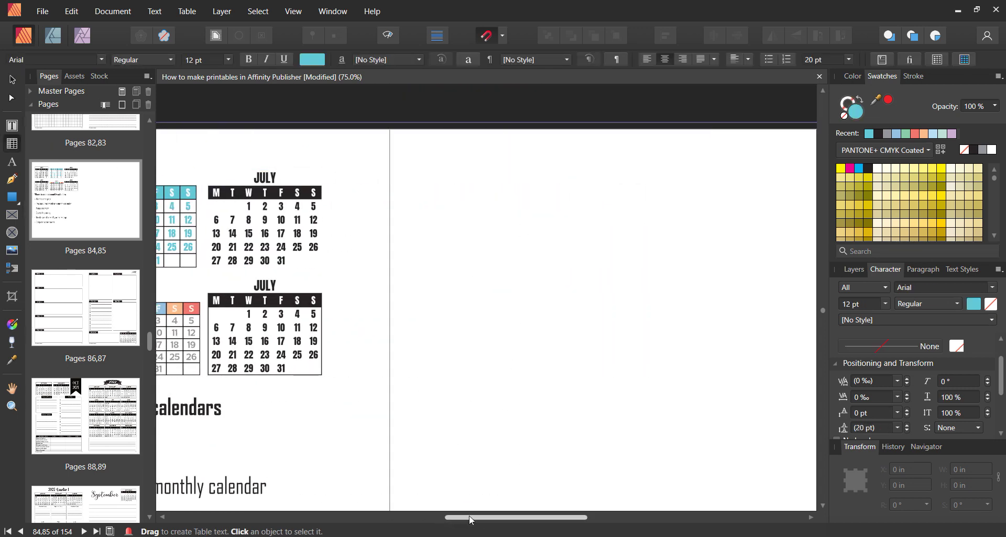
{"action": "scroll", "coordinate": [400, 227], "scroll_direction": "right", "scroll_amount": 3}
{"action": "left_click_drag", "start_coordinate": [312, 182], "coordinate": [740, 338]}
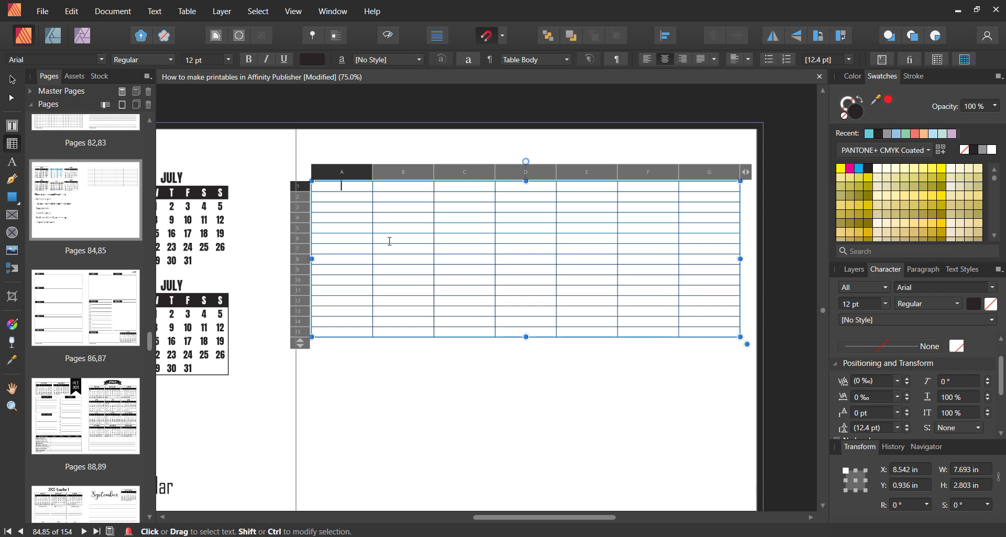
Enter the weekday initials M, T, W, T, F, S, S across the first row of the new table
{"action": "key", "text": "Caps_Lock"}
{"action": "type", "text": "M"}
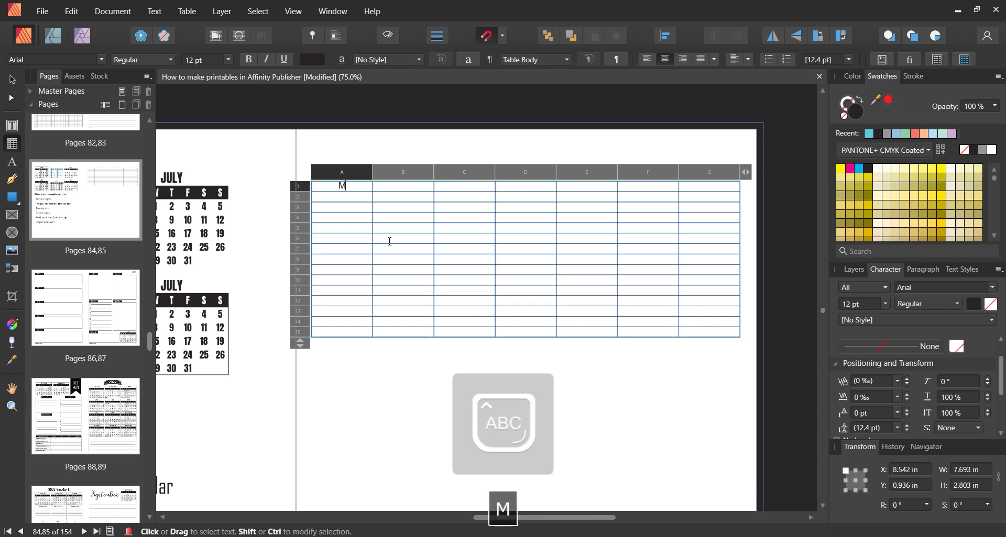
{"action": "key", "text": "Tab"}
{"action": "type", "text": "T"}
{"action": "key", "text": "Tab"}
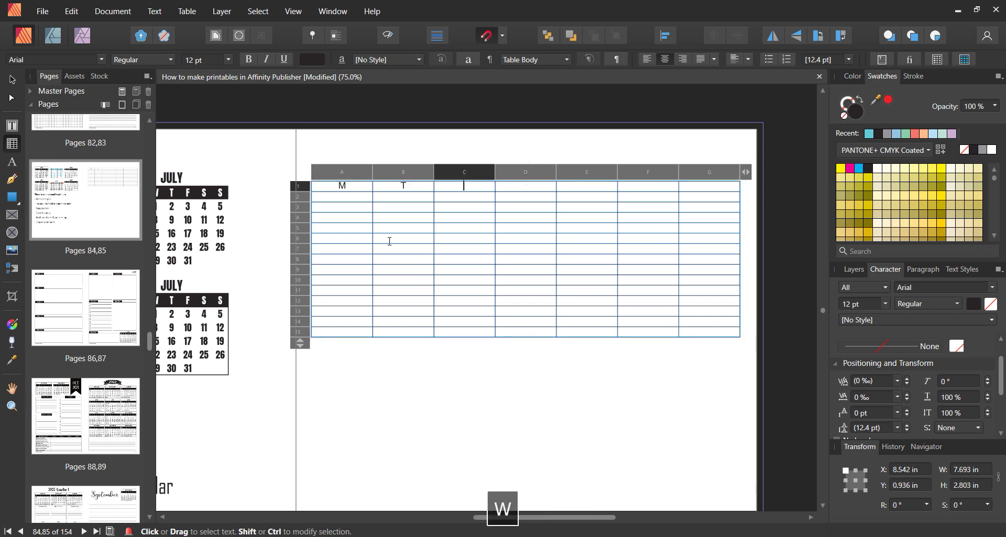
{"action": "type", "text": "W"}
{"action": "key", "text": "Tab"}
{"action": "type", "text": "T"}
{"action": "key", "text": "Tab"}
{"action": "type", "text": "F"}
{"action": "key", "text": "Tab"}
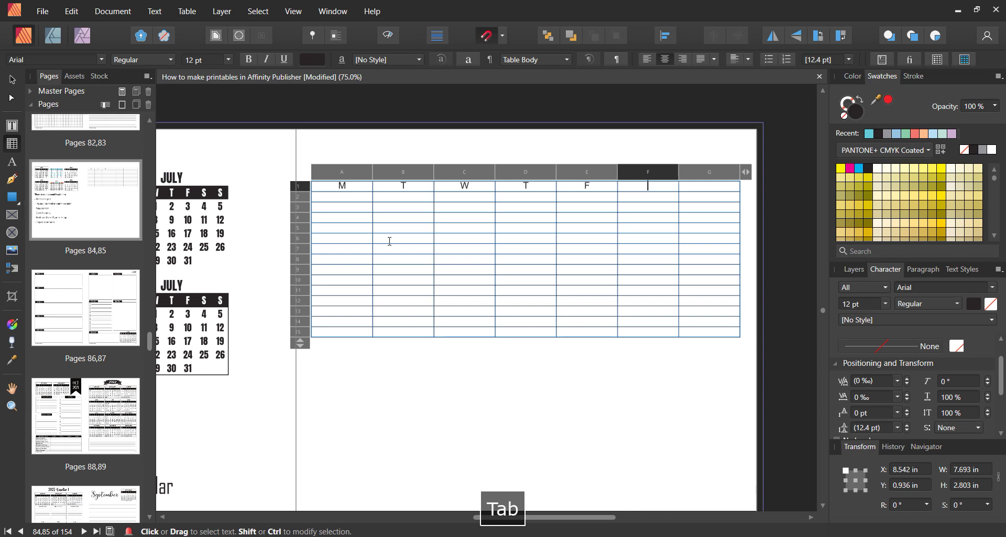
{"action": "type", "text": "S"}
{"action": "key", "text": "Tab"}
{"action": "type", "text": "S"}
{"action": "key", "text": "Escape"}
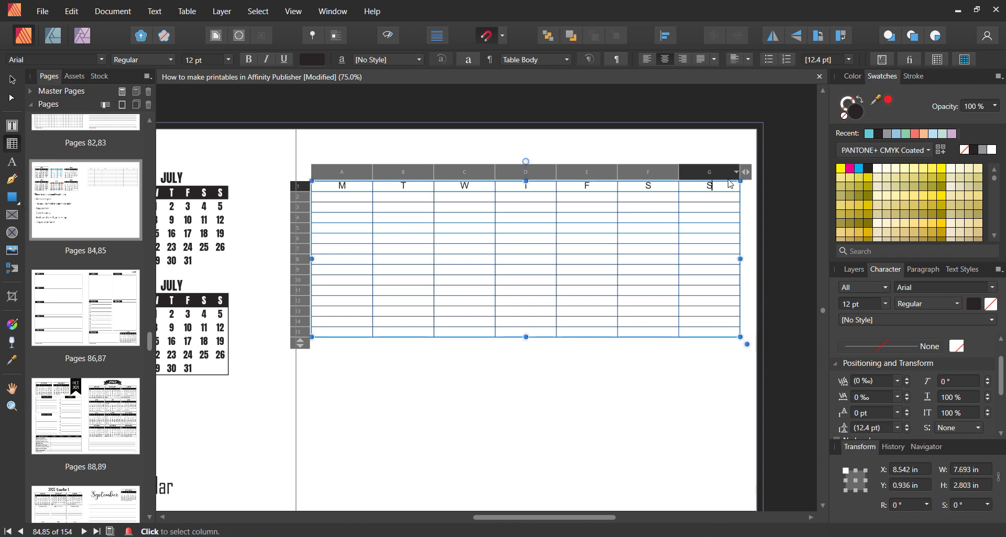
{"action": "key", "text": "v"}
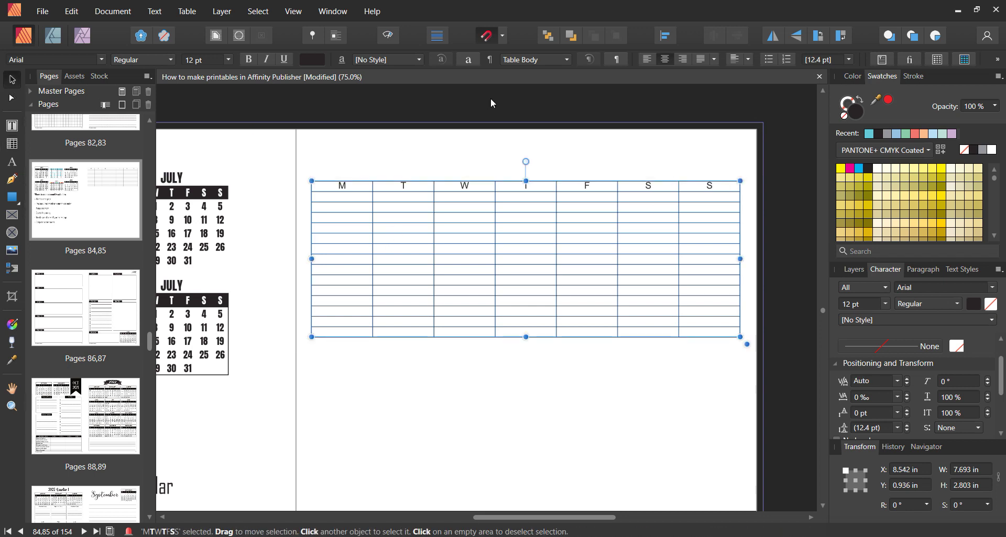
Make the weekday initials in the table's first row bold
{"action": "key", "text": "ctrl+equal"}
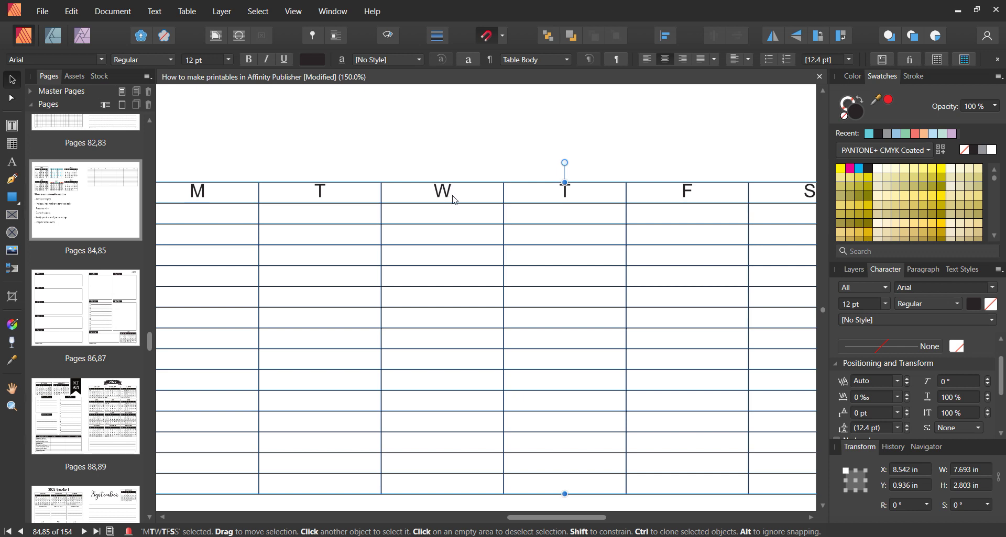
{"action": "key", "text": "ctrl+minus"}
{"action": "double_click", "coordinate": [314, 231]}
{"action": "left_click_drag", "start_coordinate": [313, 231], "coordinate": [781, 232]}
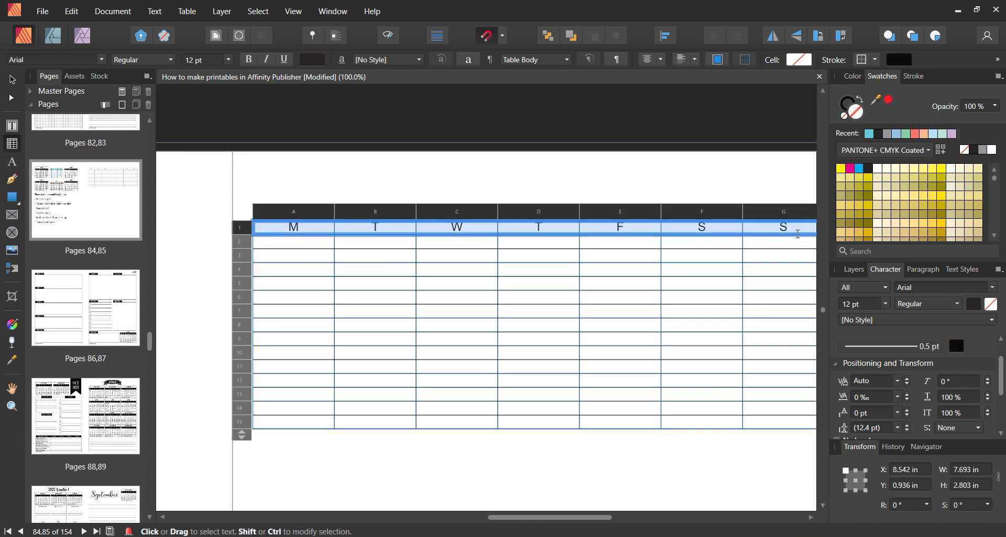
{"action": "left_click", "coordinate": [249, 59]}
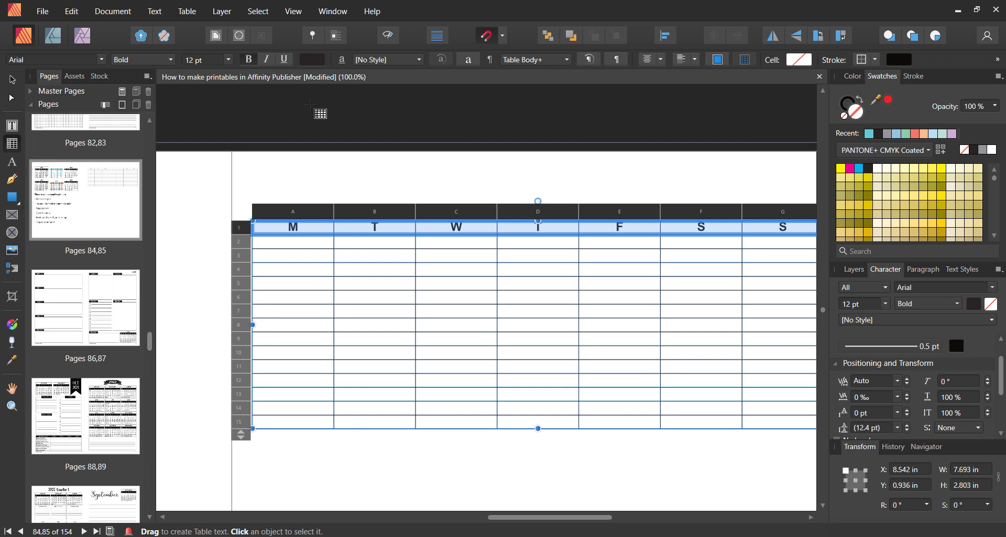
Set the font of all cells in the new table to Anton, matching the sample July calendar
{"action": "left_click", "coordinate": [11, 80]}
{"action": "scroll", "coordinate": [291, 305], "scroll_direction": "left", "scroll_amount": 8}
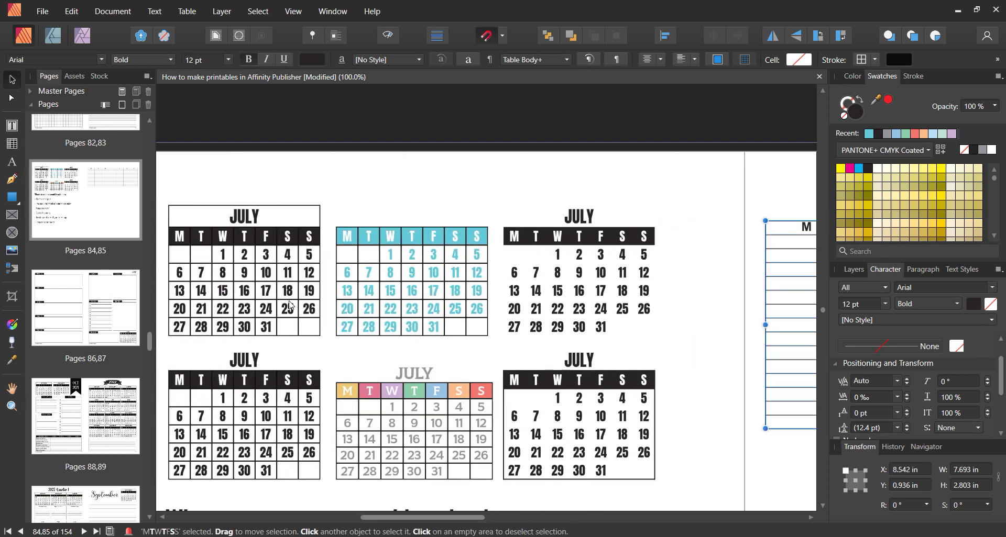
{"action": "scroll", "coordinate": [538, 472], "scroll_direction": "right", "scroll_amount": 2}
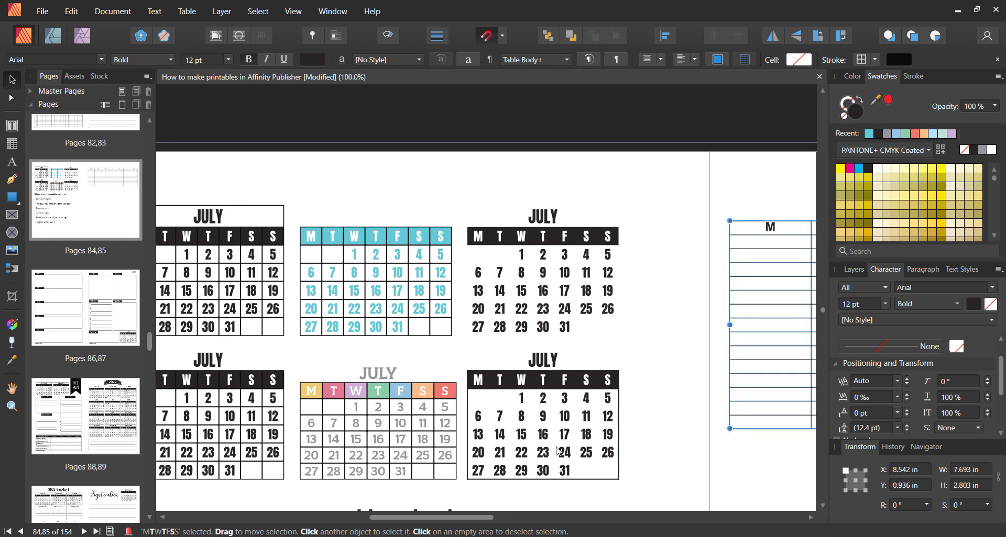
{"action": "left_click", "coordinate": [556, 451]}
{"action": "left_click", "coordinate": [549, 453]}
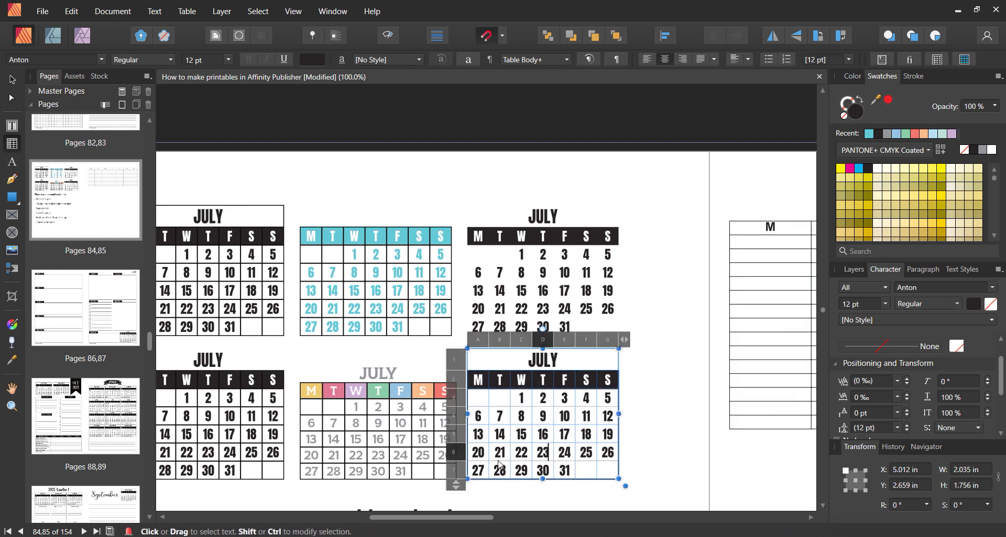
{"action": "left_click_drag", "start_coordinate": [419, 518], "coordinate": [561, 522]}
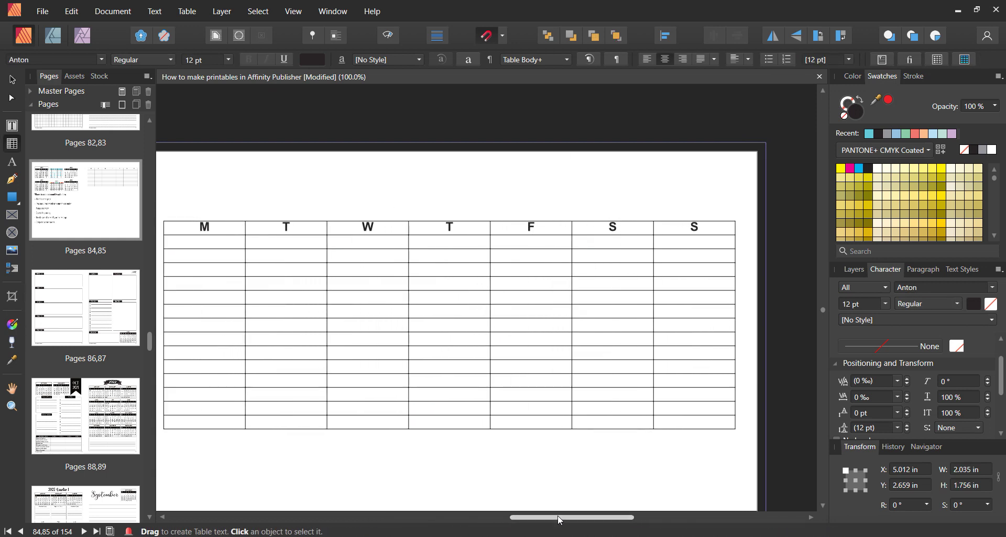
{"action": "left_click", "coordinate": [218, 234]}
{"action": "left_click_drag", "start_coordinate": [218, 234], "coordinate": [710, 421]}
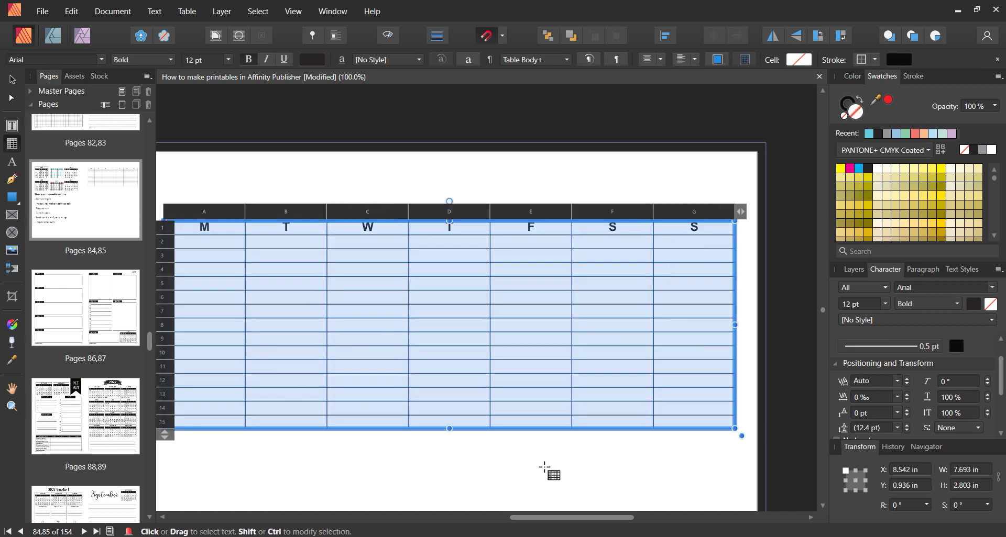
{"action": "left_click", "coordinate": [51, 60]}
{"action": "type", "text": "ANTO"}
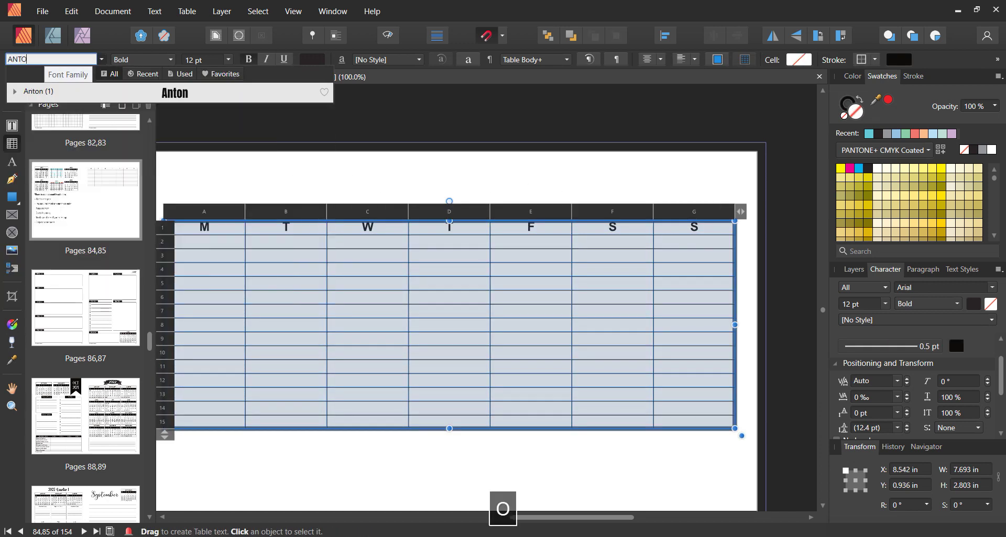
{"action": "left_click", "coordinate": [377, 236]}
{"action": "left_click", "coordinate": [294, 251]}
{"action": "key", "text": "Escape"}
{"action": "key", "text": "ctrl+a"}
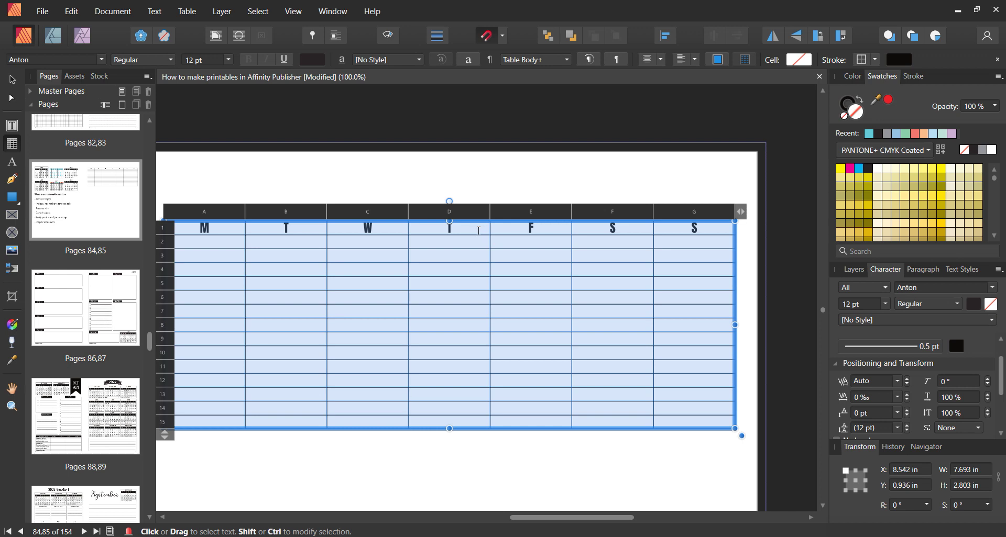
{"action": "left_click", "coordinate": [439, 229]}
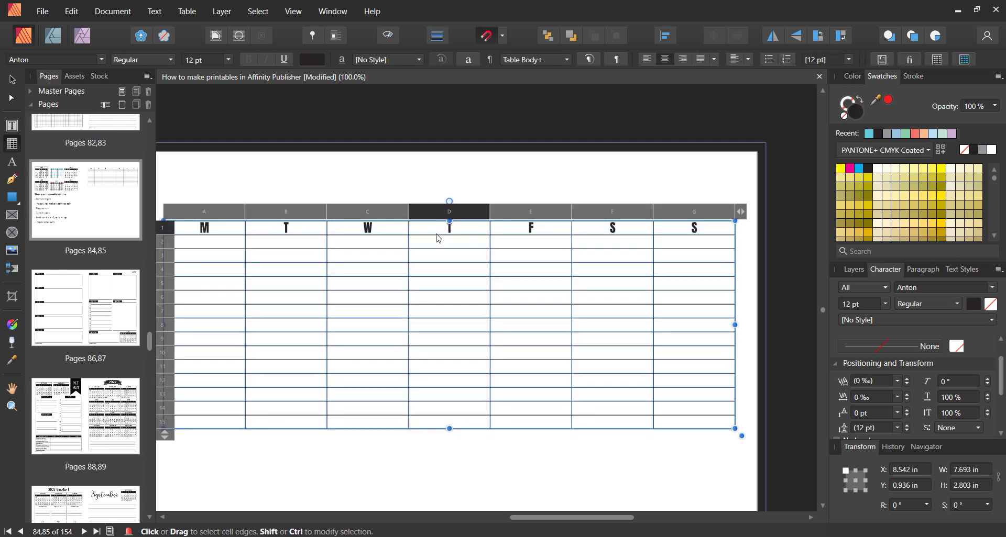
{"action": "key", "text": "ctrl+equal"}
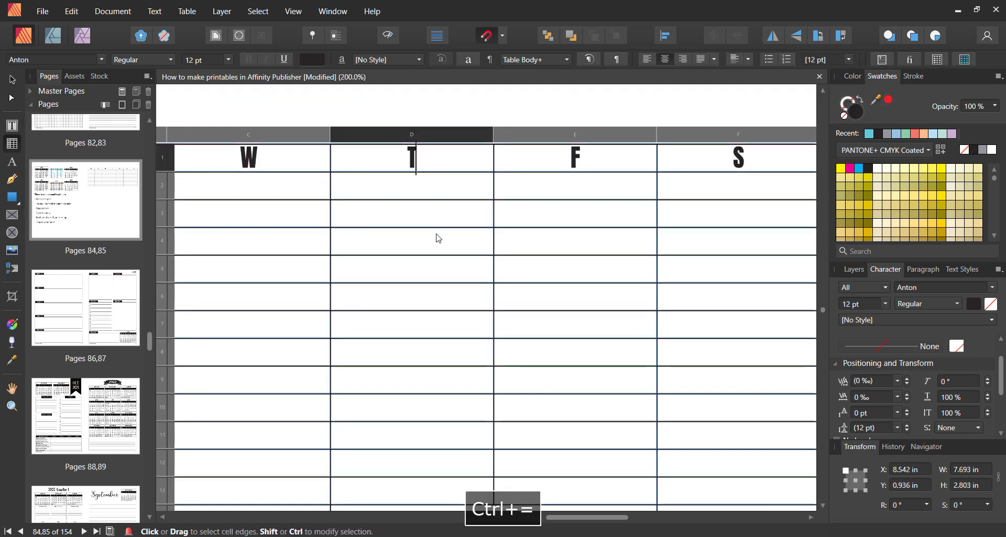
{"action": "left_click_drag", "start_coordinate": [596, 522], "coordinate": [632, 526]}
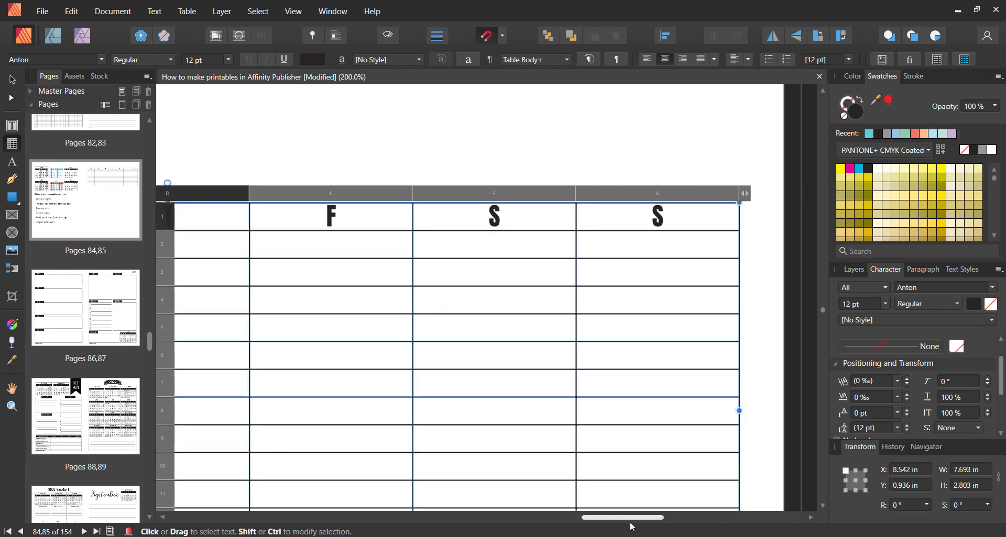
{"action": "scroll", "coordinate": [632, 526], "scroll_direction": "left", "scroll_amount": 5}
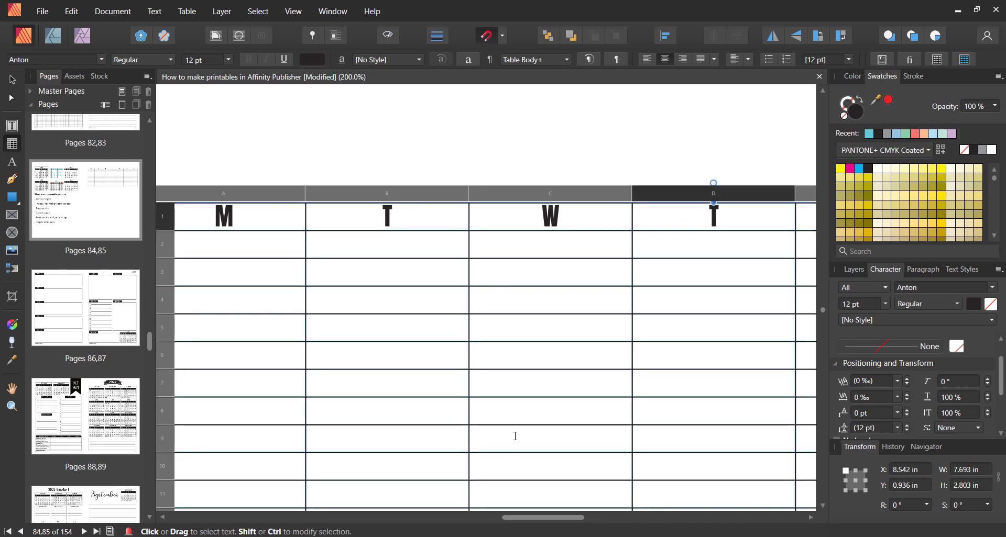
{"action": "key", "text": "ctrl+minus"}
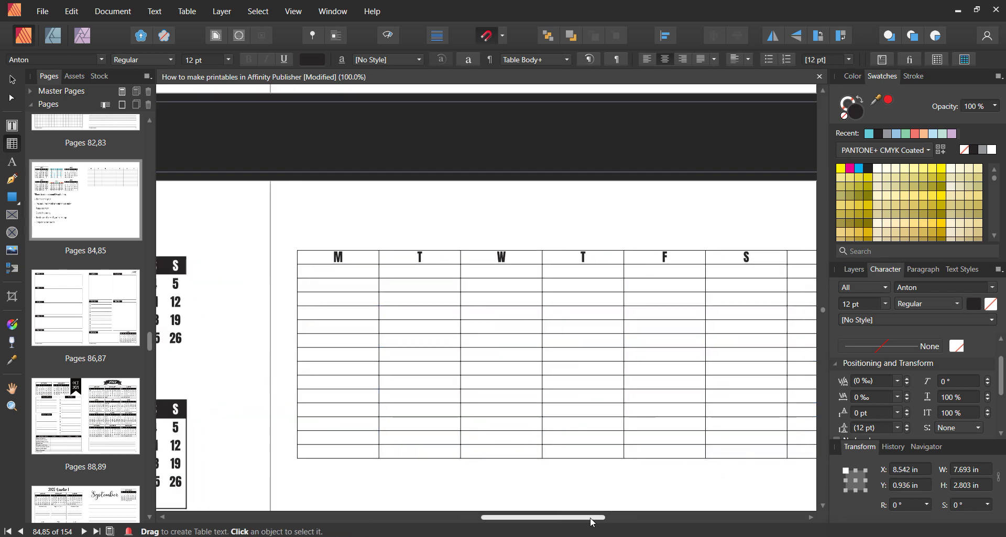
{"action": "left_click_drag", "start_coordinate": [592, 523], "coordinate": [610, 523]}
{"action": "left_click", "coordinate": [267, 257]}
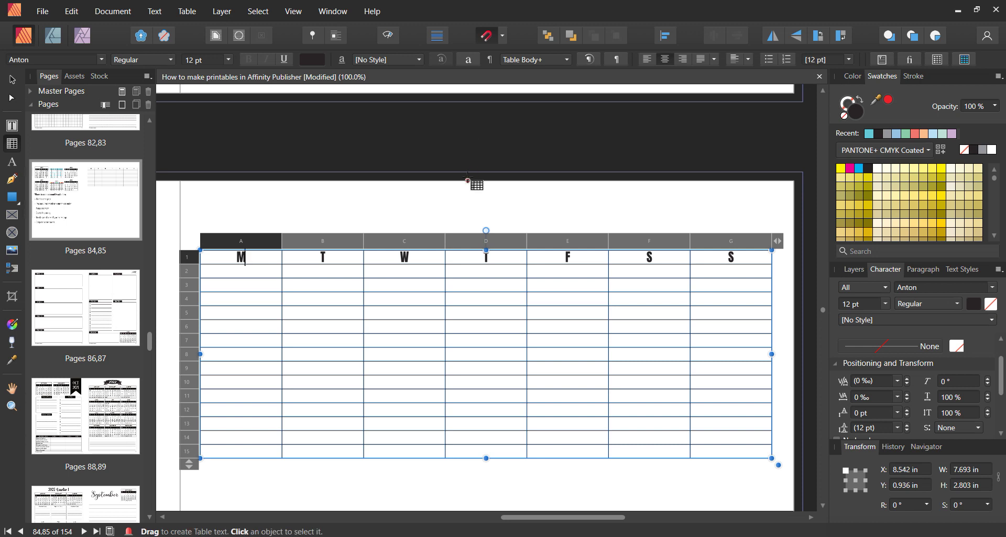
Show the table formatting options and fill the weekday header row with black
{"action": "left_click", "coordinate": [937, 65]}
{"action": "key", "text": "ctrl+a"}
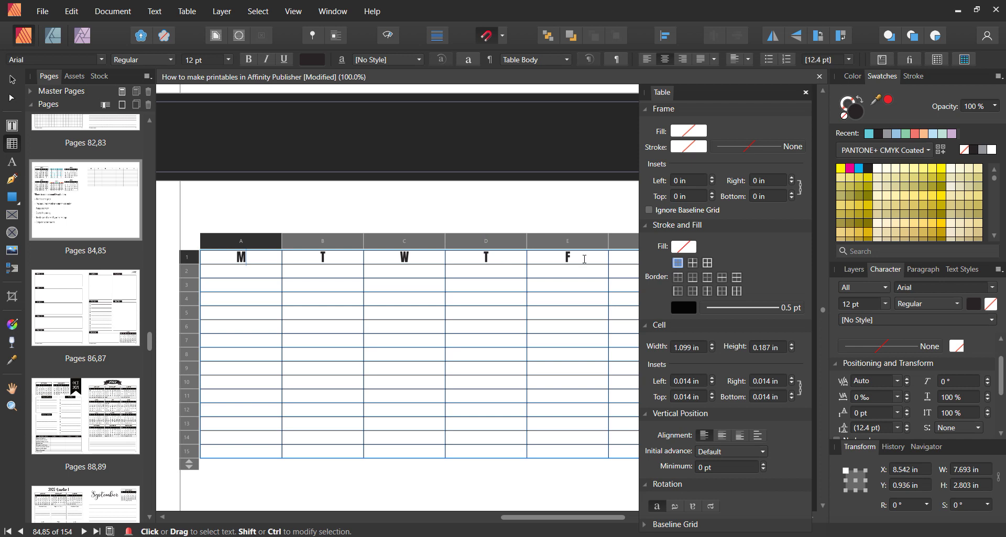
{"action": "left_click_drag", "start_coordinate": [512, 517], "coordinate": [533, 520]}
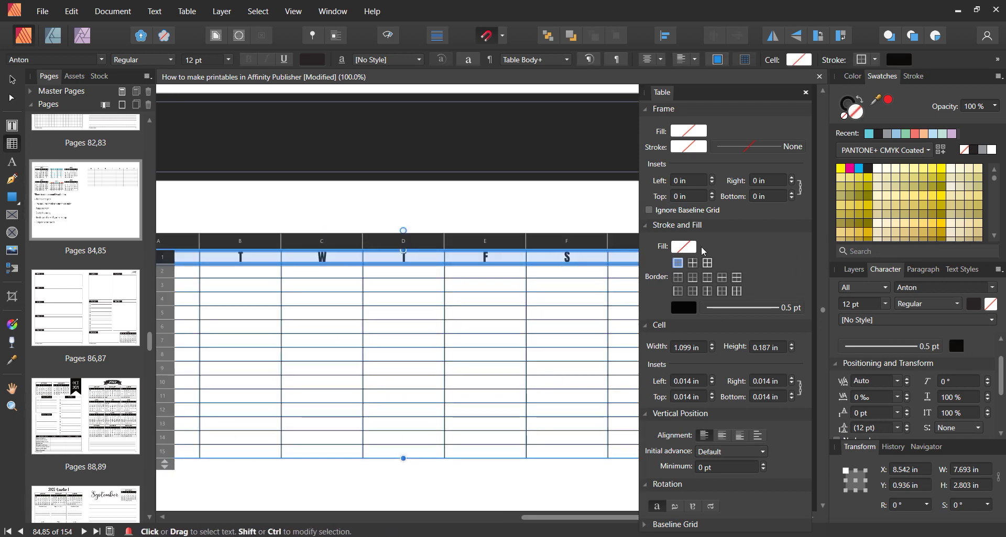
{"action": "left_click", "coordinate": [684, 247]}
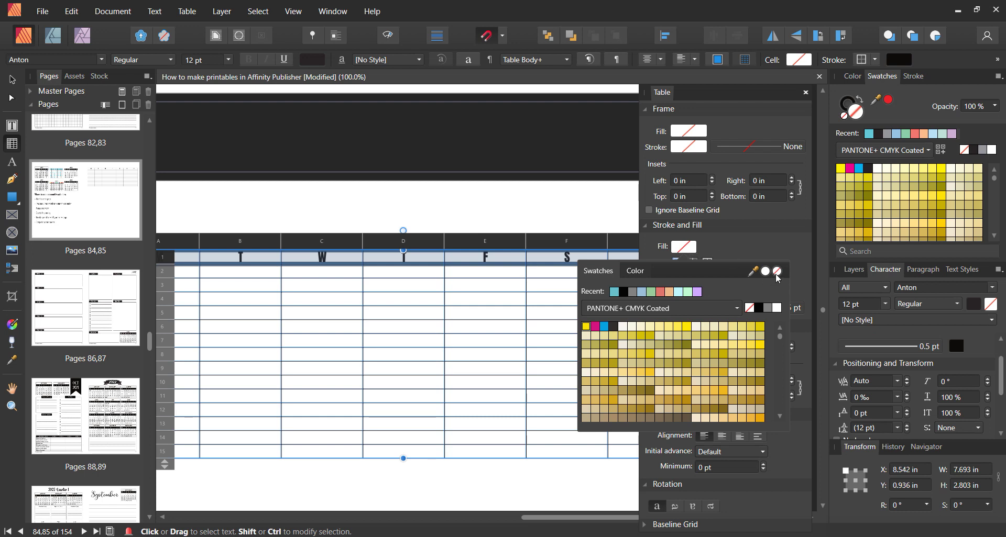
{"action": "left_click", "coordinate": [758, 309]}
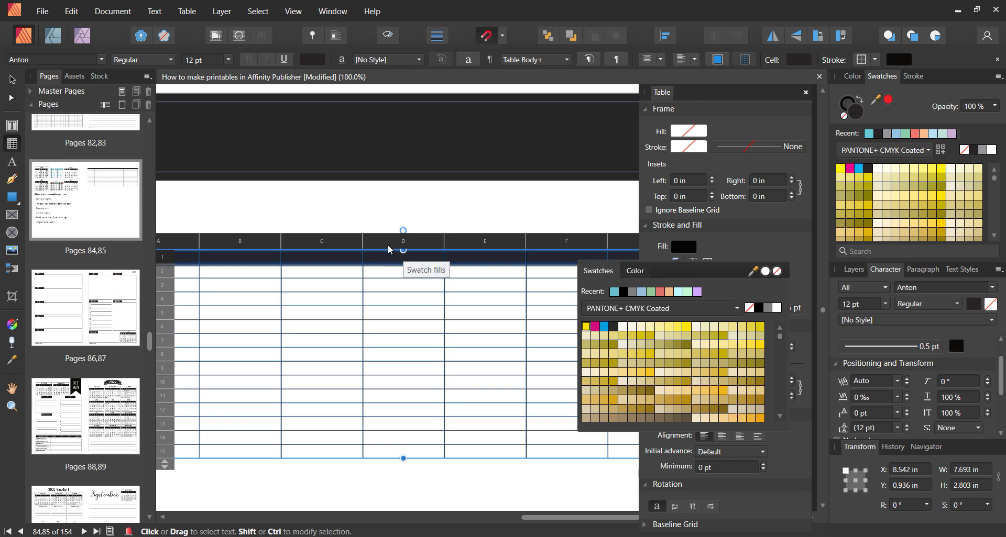
Change the header row's fill to a light purple from the PANTONE+ CMYK Coated swatches
{"action": "scroll", "coordinate": [781, 361], "scroll_direction": "down", "scroll_amount": 1}
{"action": "scroll", "coordinate": [780, 372], "scroll_direction": "down", "scroll_amount": 5}
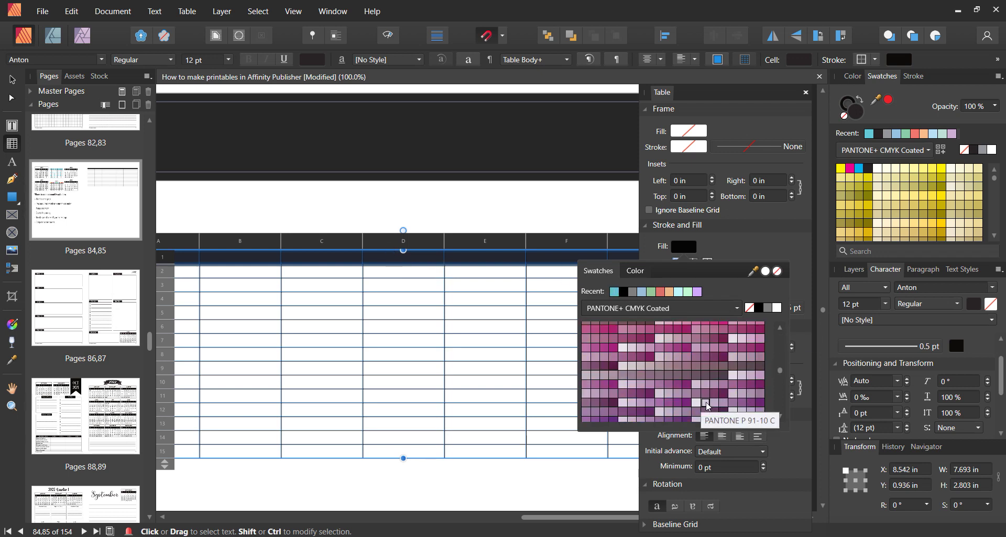
{"action": "left_click", "coordinate": [700, 410]}
{"action": "left_click", "coordinate": [485, 285]}
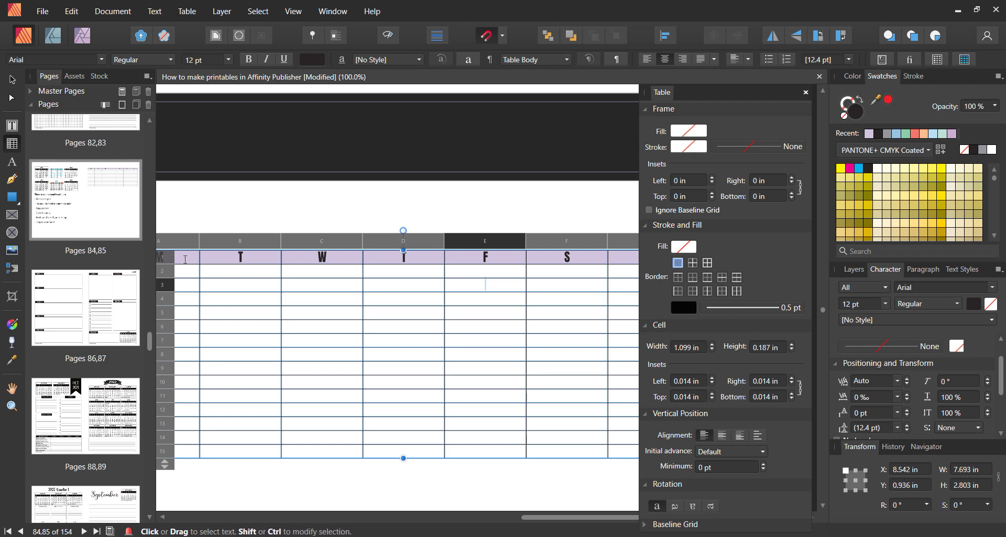
Set the text color of the weekday initials in the header row to white
{"action": "left_click_drag", "start_coordinate": [185, 258], "coordinate": [624, 259]}
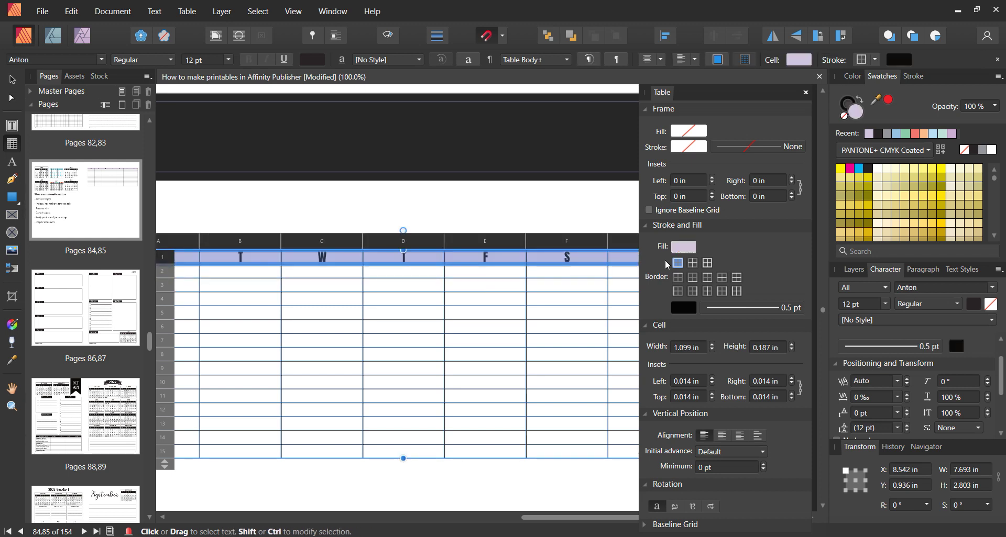
{"action": "left_click", "coordinate": [313, 60]}
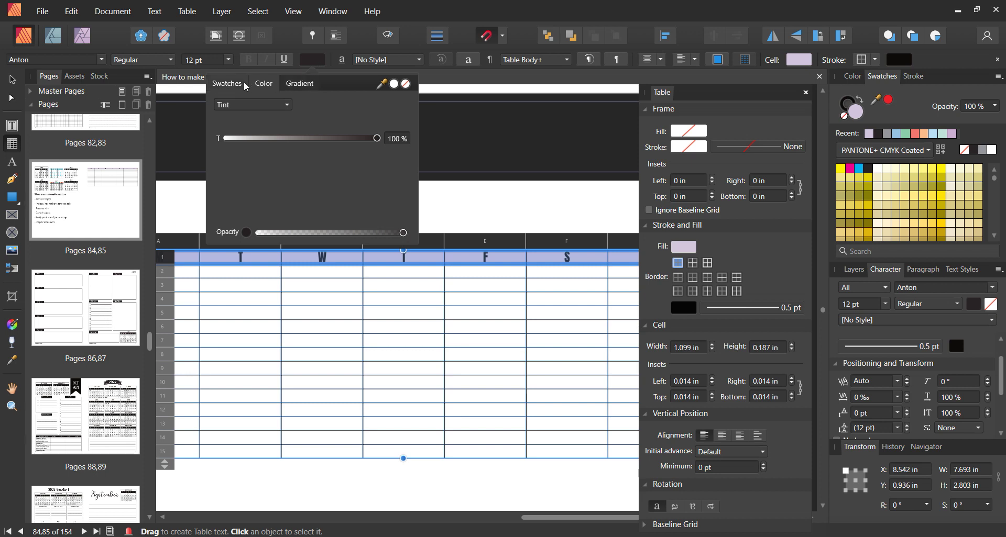
{"action": "left_click", "coordinate": [393, 84]}
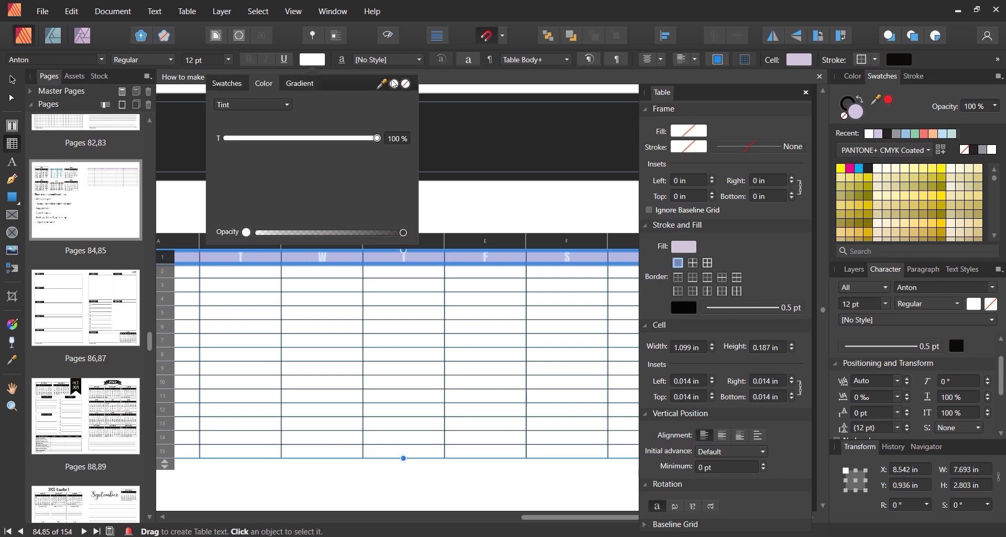
Look through the swatch palettes, tint and gradient options available for the header text color
{"action": "left_click", "coordinate": [220, 83]}
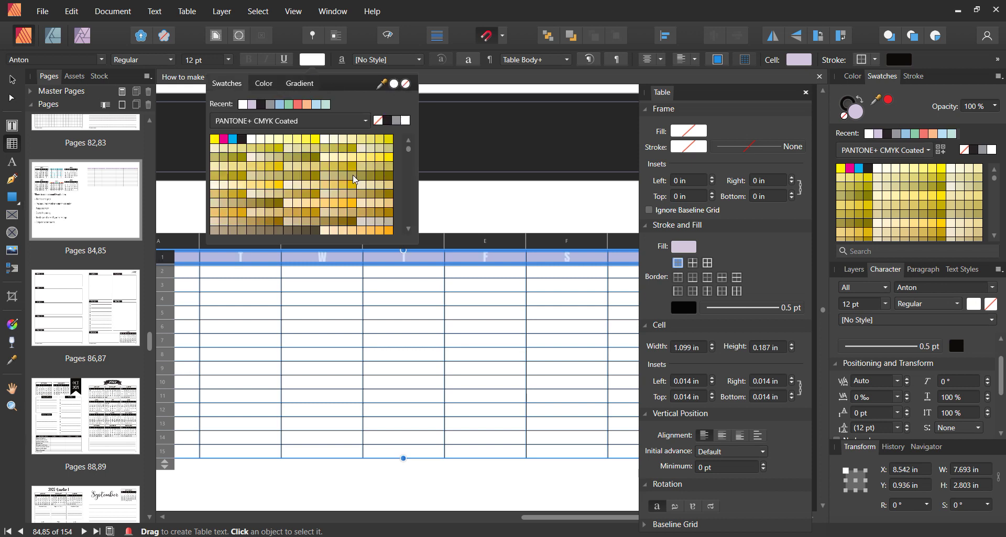
{"action": "left_click_drag", "start_coordinate": [409, 149], "coordinate": [412, 165]}
{"action": "scroll", "coordinate": [387, 198], "scroll_direction": "down", "scroll_amount": 2}
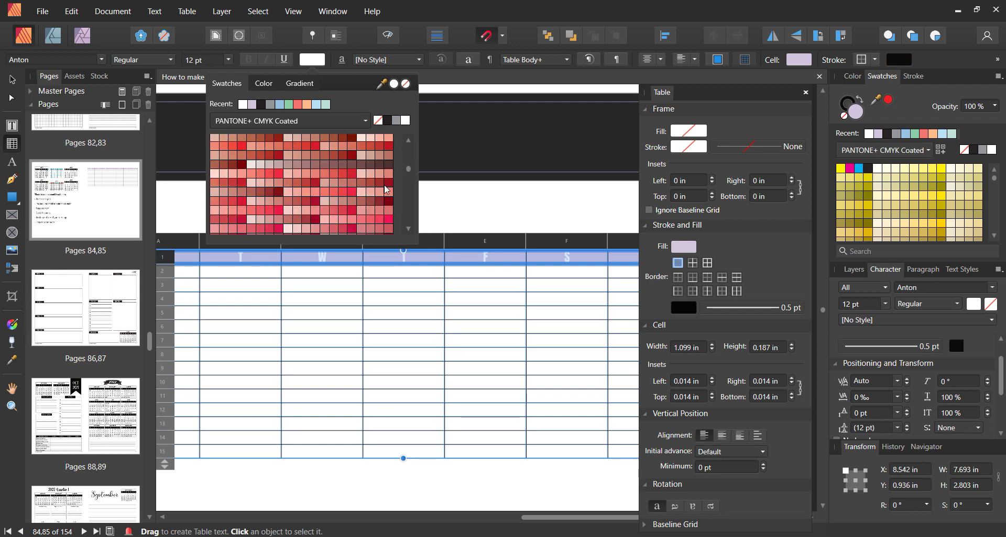
{"action": "left_click", "coordinate": [366, 122]}
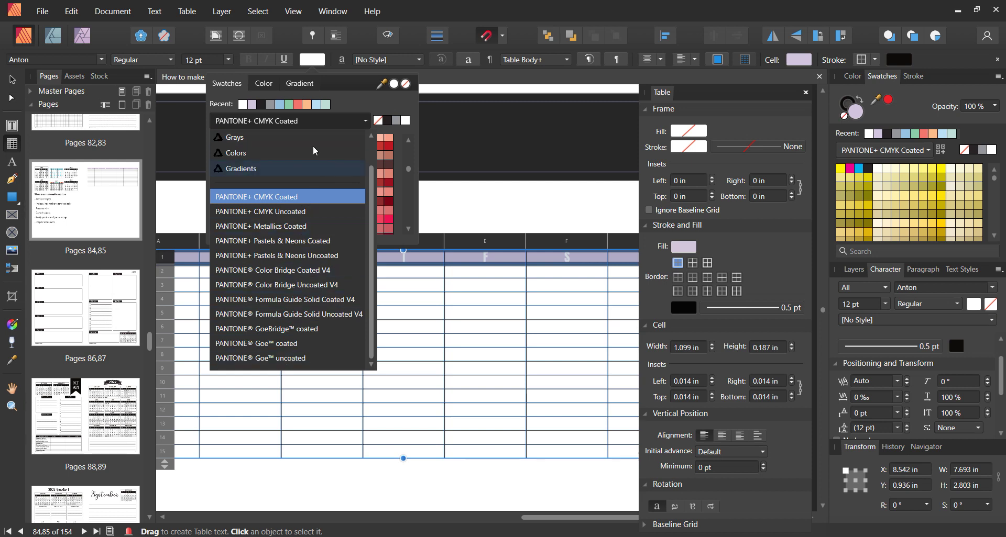
{"action": "left_click", "coordinate": [271, 86]}
{"action": "left_click", "coordinate": [271, 86]}
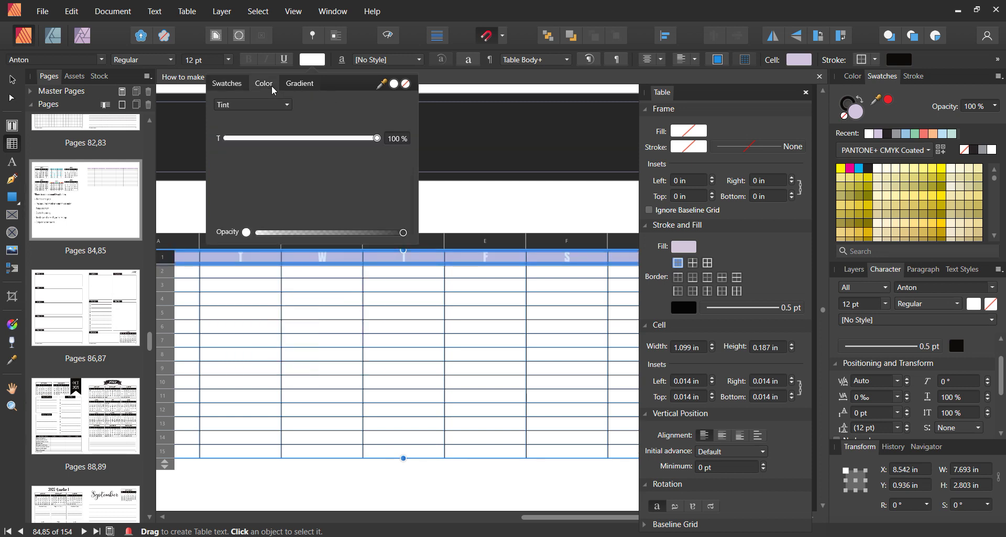
{"action": "left_click", "coordinate": [300, 85]}
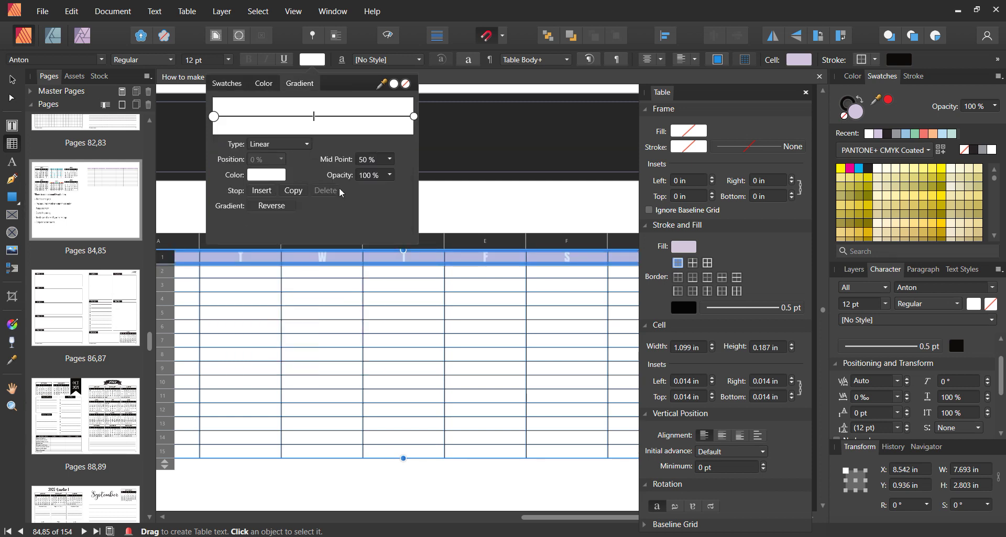
{"action": "left_click", "coordinate": [270, 86]}
{"action": "left_click", "coordinate": [225, 84]}
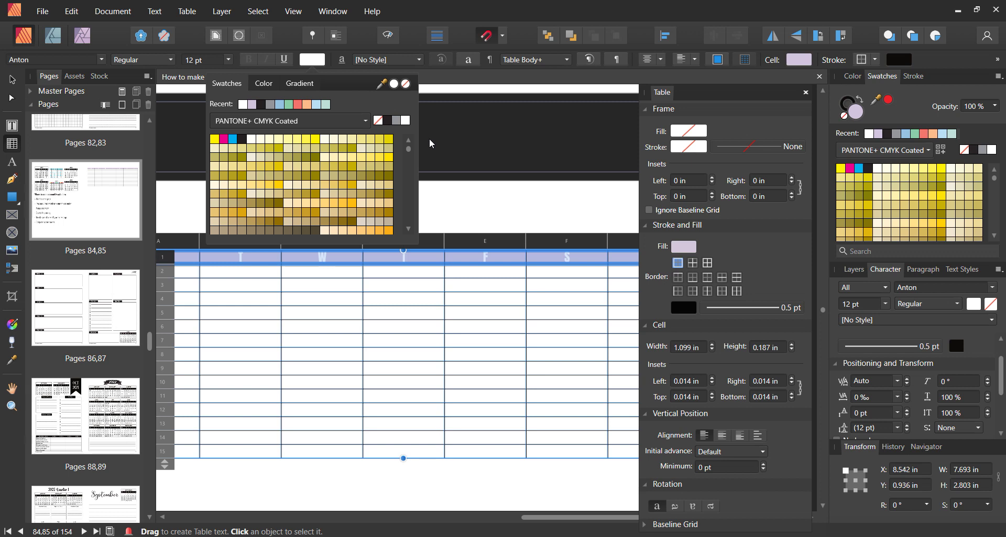
{"action": "left_click", "coordinate": [496, 264]}
Fill the header row with a teal from the PANTONE+ CMYK Coated swatches
{"action": "left_click_drag", "start_coordinate": [165, 258], "coordinate": [165, 271]}
{"action": "left_click", "coordinate": [683, 247]}
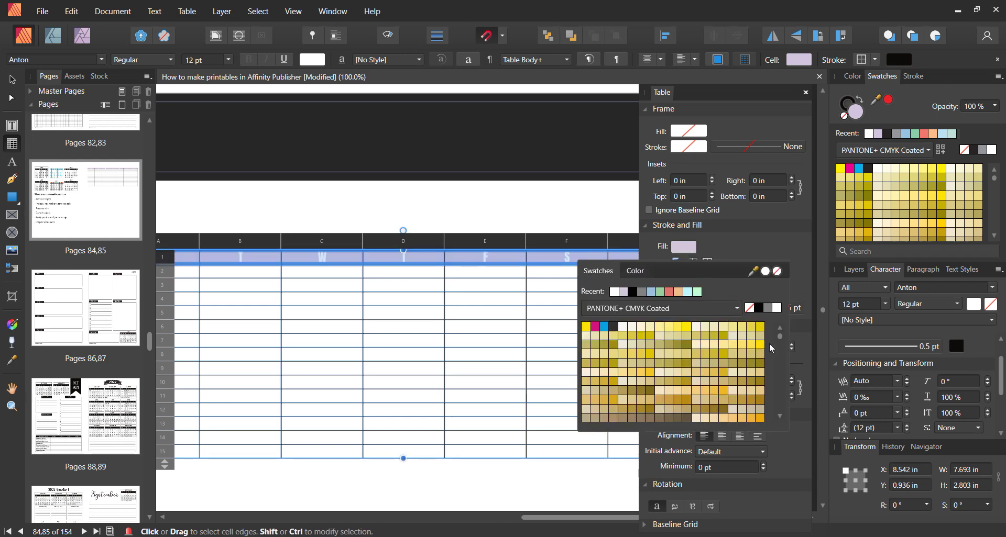
{"action": "left_click_drag", "start_coordinate": [779, 336], "coordinate": [780, 373]}
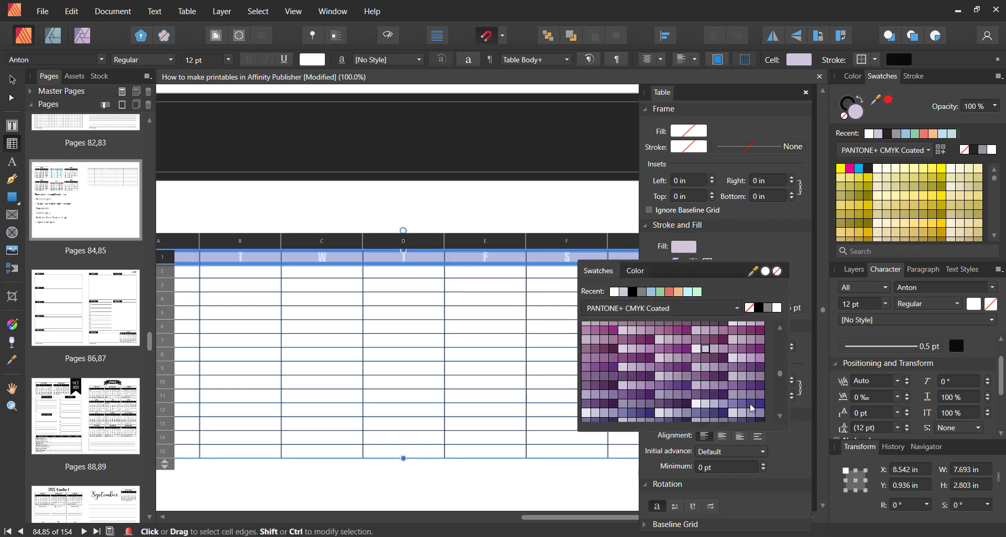
{"action": "scroll", "coordinate": [762, 368], "scroll_direction": "down", "scroll_amount": 8}
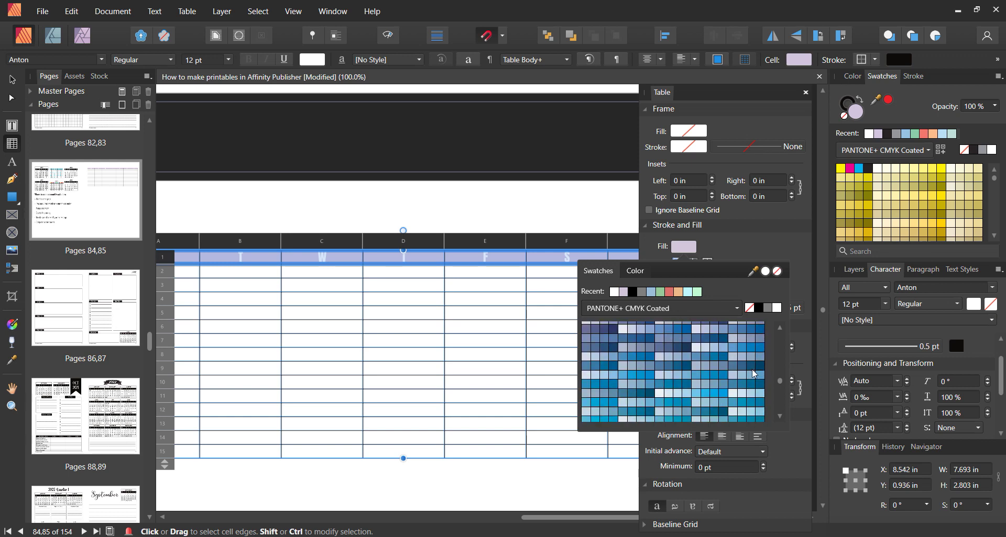
{"action": "scroll", "coordinate": [747, 373], "scroll_direction": "down", "scroll_amount": 2}
{"action": "left_click", "coordinate": [669, 386]}
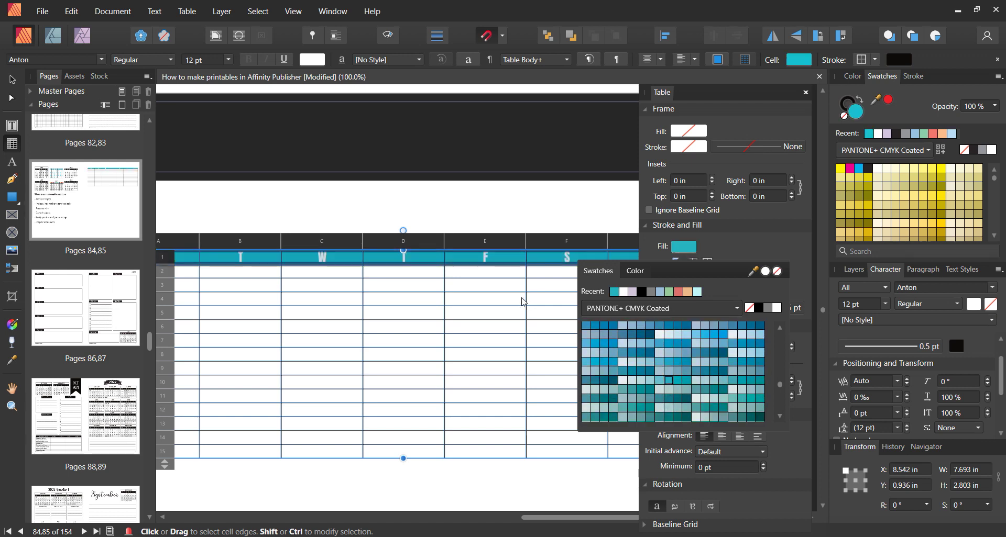
{"action": "left_click", "coordinate": [508, 272]}
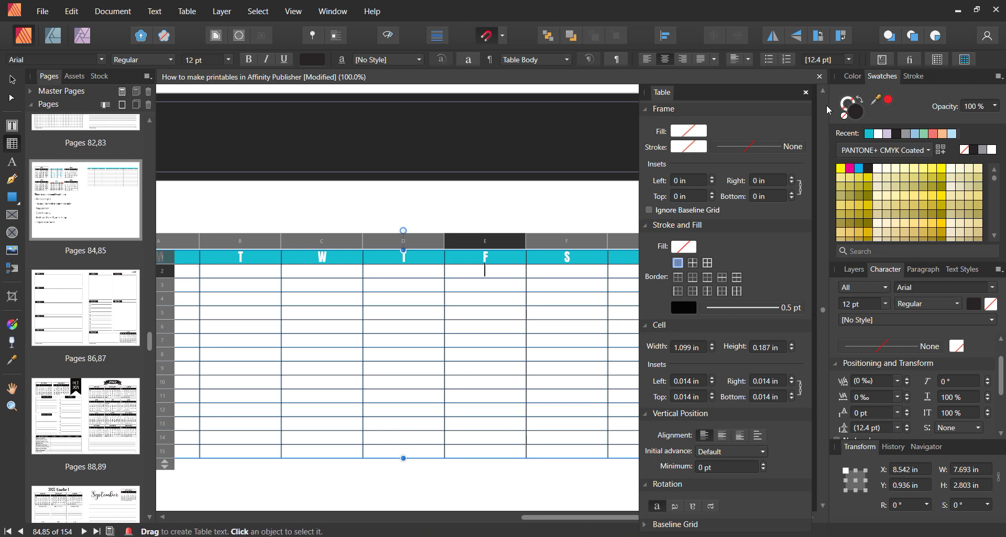
Examine up close how the white weekday initials sit inside the teal header row
{"action": "key", "text": "ctrl+equal"}
{"action": "key", "text": "ctrl+equal"}
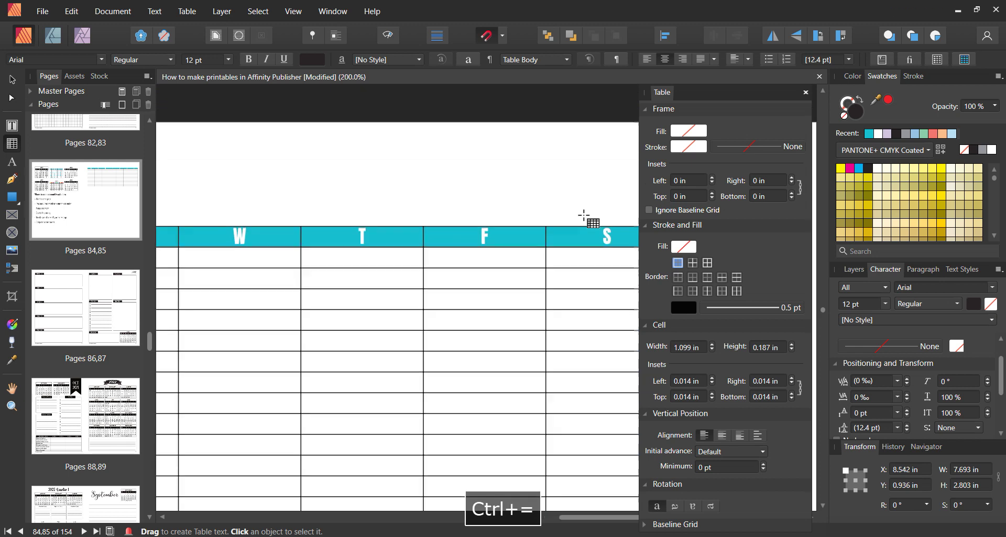
{"action": "key", "text": "ctrl+equal"}
{"action": "left_click", "coordinate": [7, 80]}
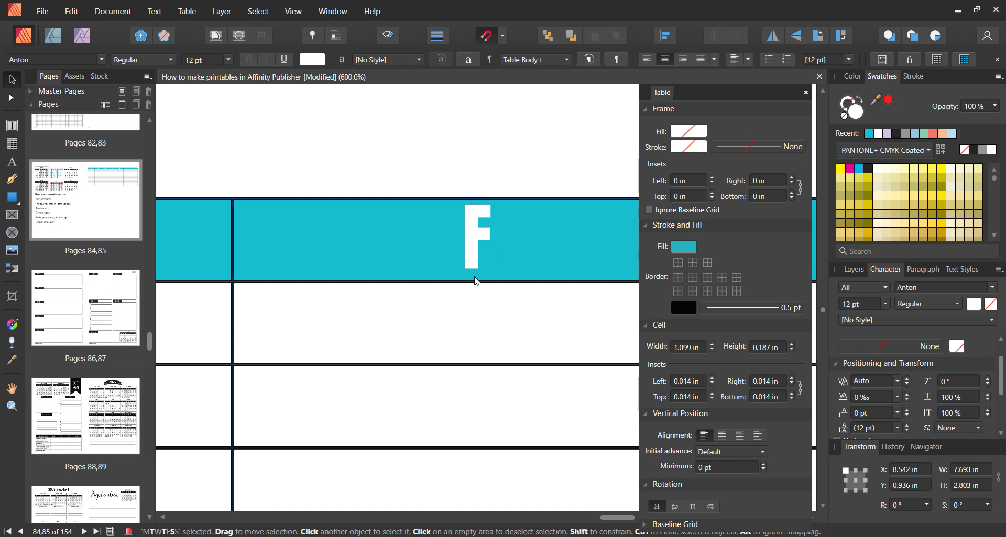
{"action": "key", "text": "ctrl+minus"}
{"action": "key", "text": "ctrl+minus"}
{"action": "key", "text": "ctrl+minus"}
{"action": "key", "text": "ctrl+minus"}
{"action": "key", "text": "ctrl+minus"}
{"action": "key", "text": "ctrl+minus"}
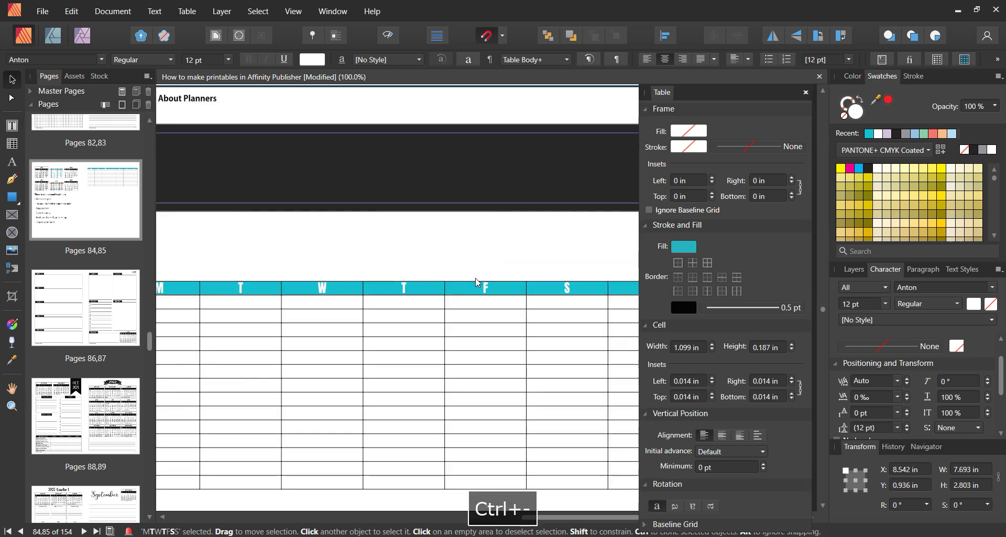
{"action": "scroll", "coordinate": [469, 289], "scroll_direction": "down", "scroll_amount": 4}
{"action": "left_click_drag", "start_coordinate": [540, 519], "coordinate": [547, 520]}
{"action": "key", "text": "t"}
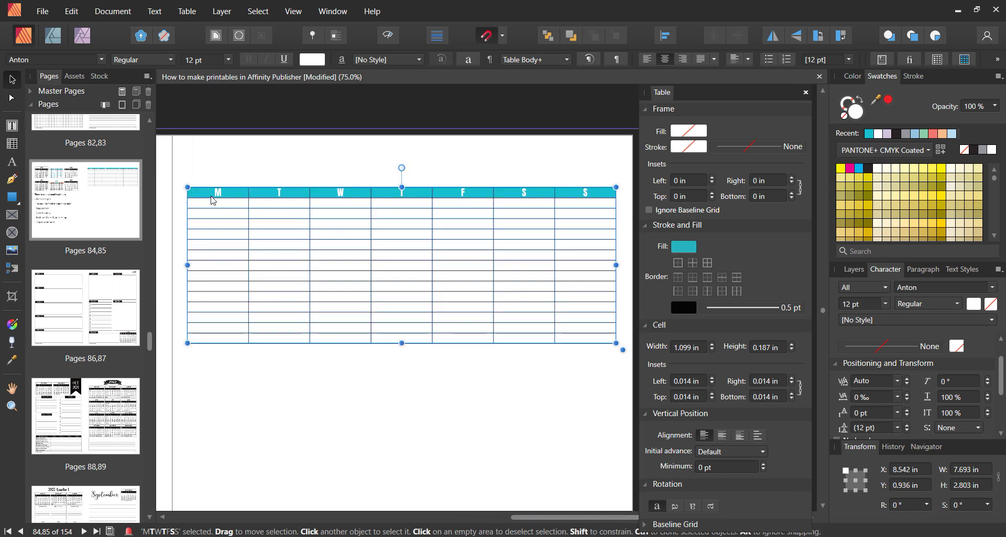
{"action": "key", "text": "ctrl+a"}
{"action": "left_click_drag", "start_coordinate": [224, 198], "coordinate": [583, 202]}
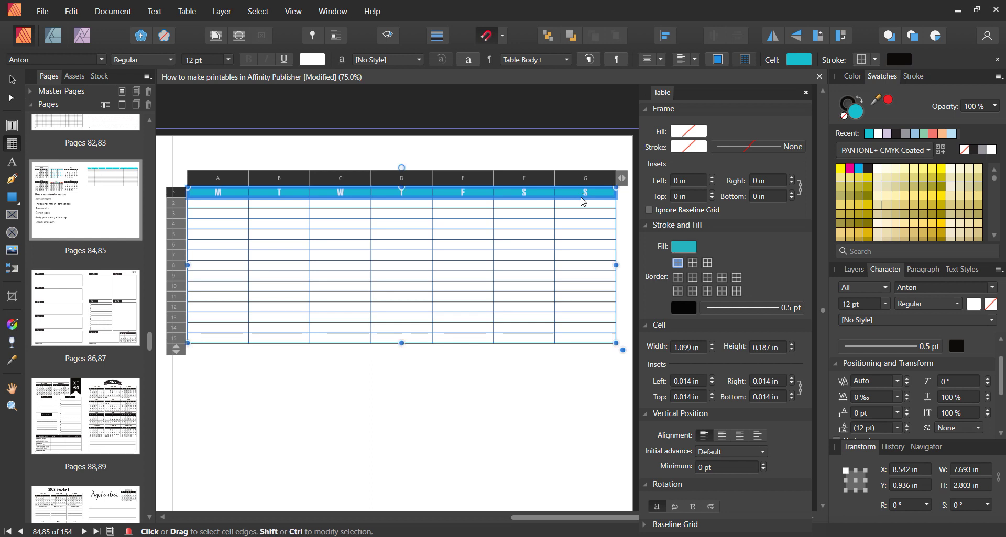
{"action": "left_click", "coordinate": [12, 80]}
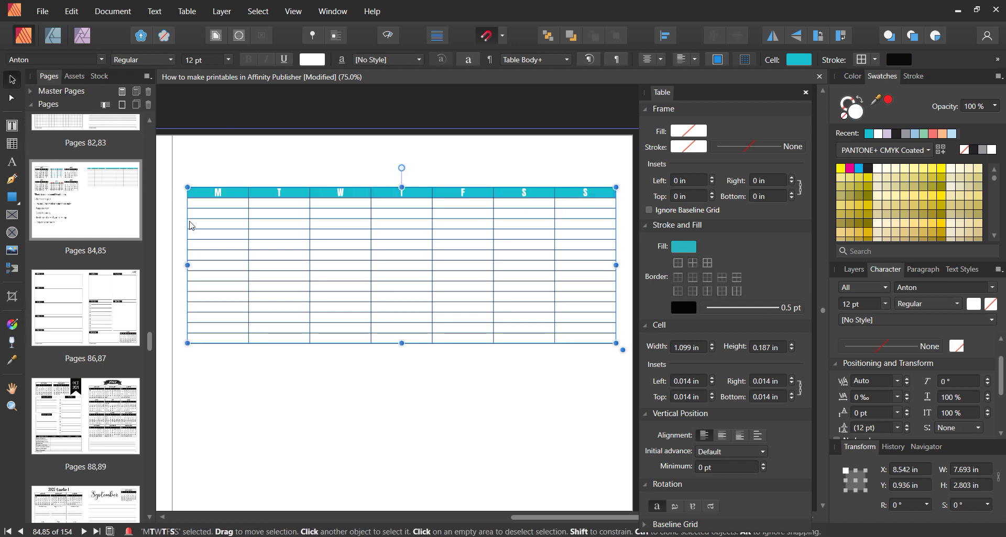
{"action": "double_click", "coordinate": [235, 204]}
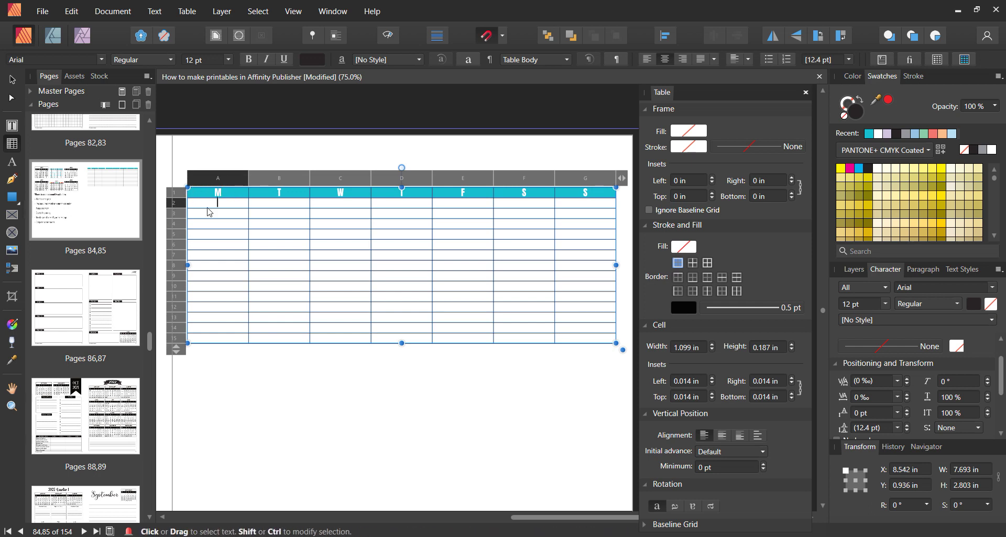
Check the spacing above and below the letter F in its header cell
{"action": "key", "text": "ctrl+equal"}
{"action": "key", "text": "ctrl+equal"}
{"action": "key", "text": "ctrl+equal"}
{"action": "key", "text": "ctrl+equal"}
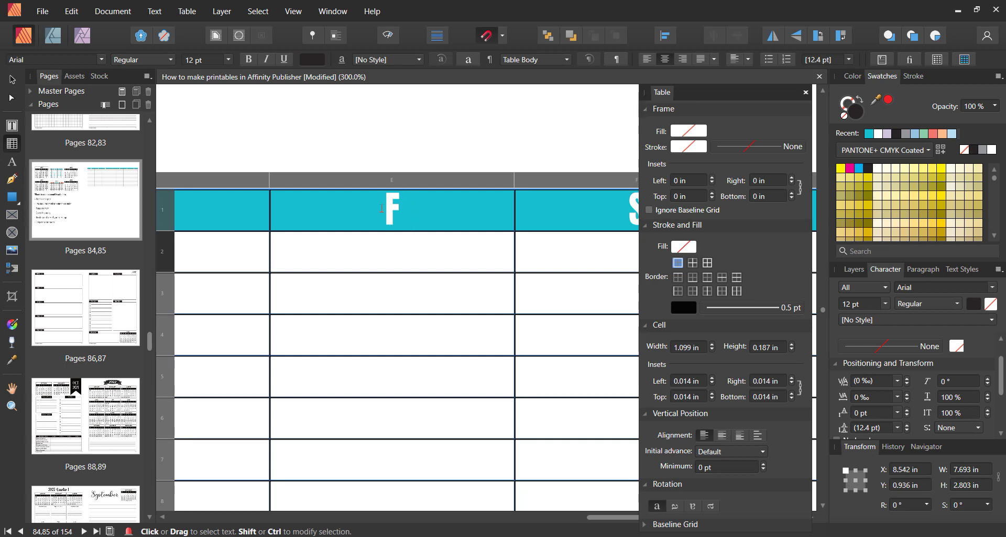
{"action": "key", "text": "ctrl+minus"}
{"action": "key", "text": "ctrl+minus"}
{"action": "key", "text": "ctrl+minus"}
{"action": "key", "text": "ctrl+minus"}
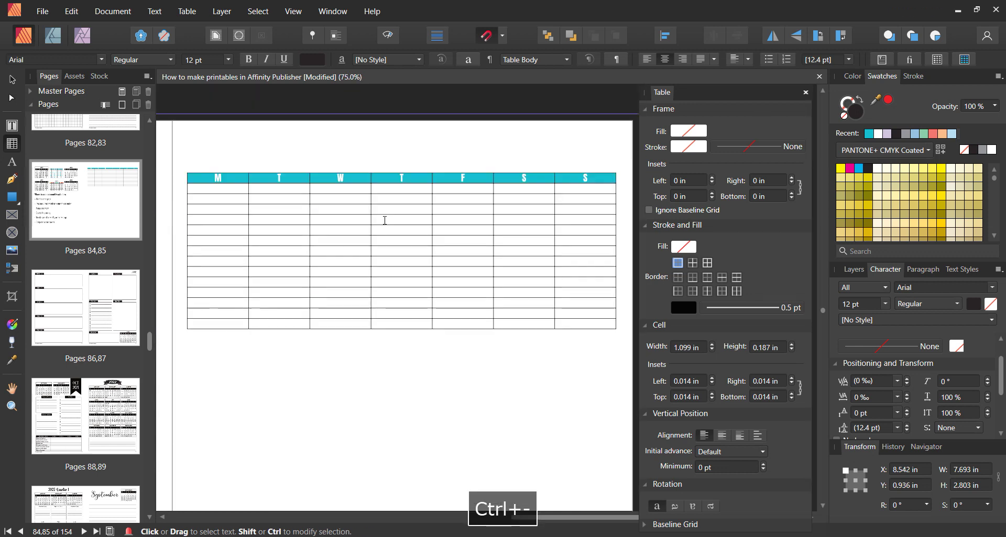
{"action": "left_click_drag", "start_coordinate": [220, 178], "coordinate": [587, 179]}
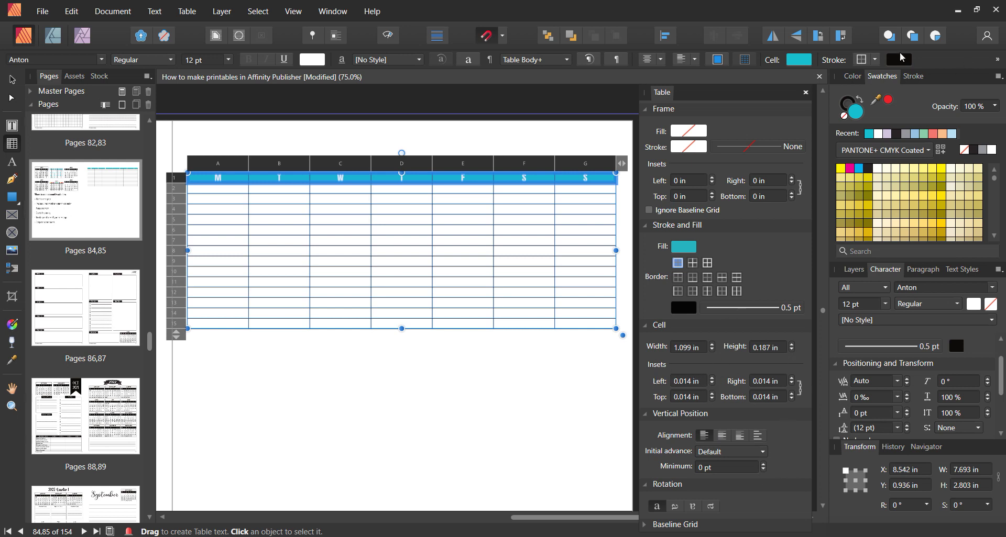
{"action": "left_click", "coordinate": [580, 209]}
{"action": "left_click", "coordinate": [580, 208]}
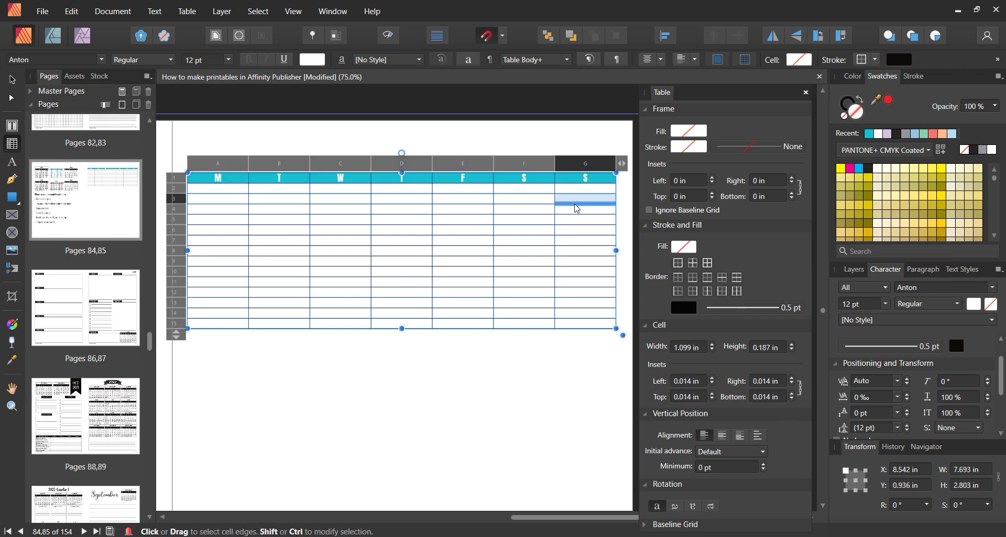
{"action": "left_click_drag", "start_coordinate": [234, 178], "coordinate": [597, 178]}
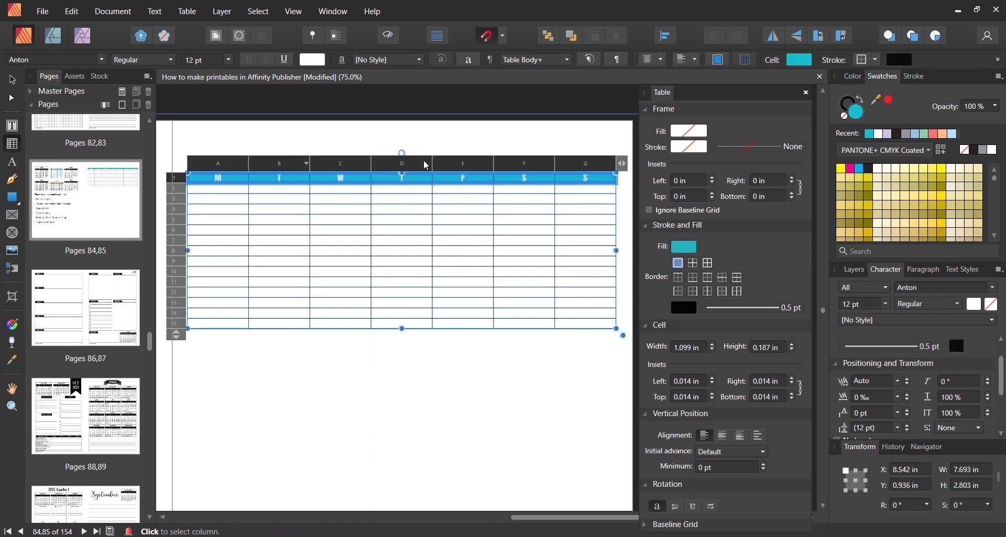
{"action": "left_click", "coordinate": [585, 198]}
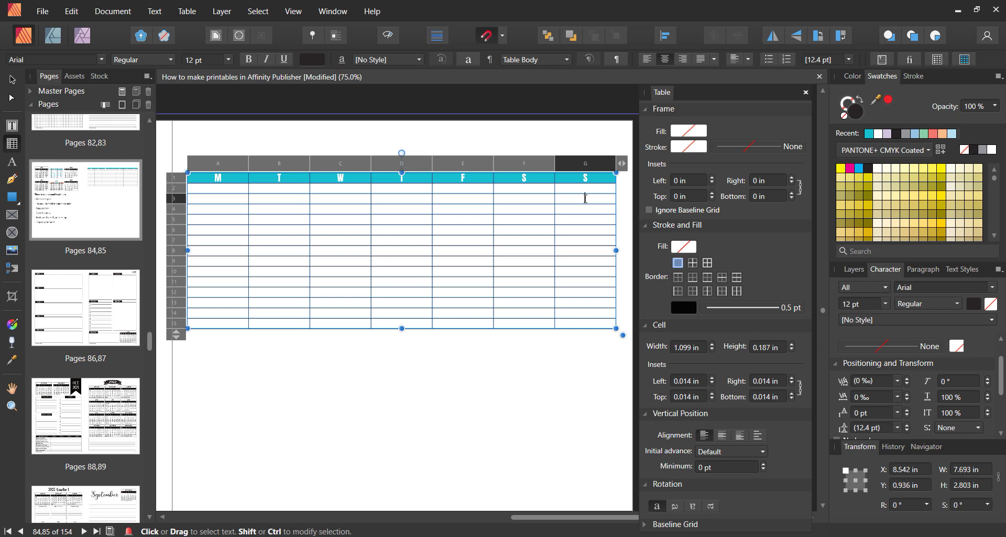
{"action": "left_click", "coordinate": [804, 93]}
{"action": "left_click", "coordinate": [936, 59]}
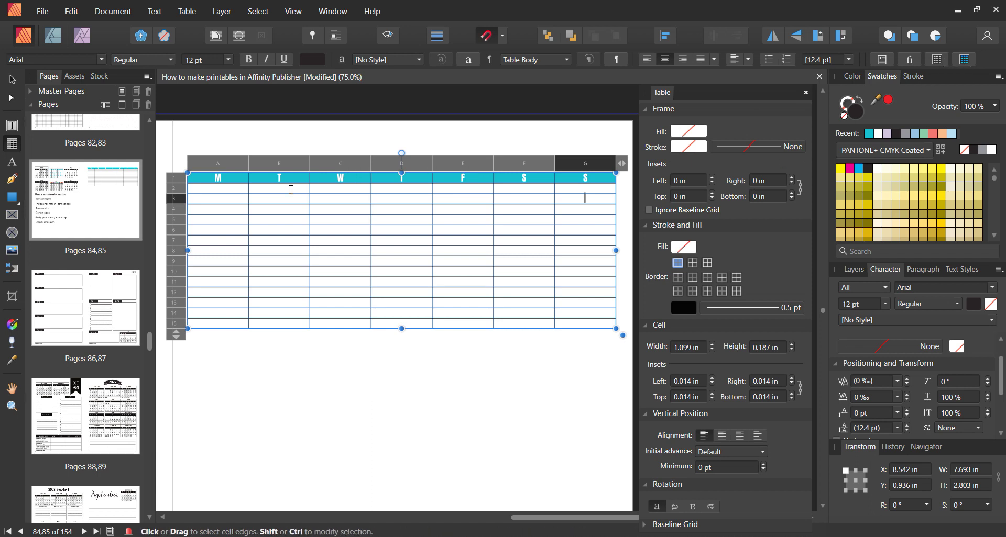
Set the cell insets of the whole weekday header row to 0.03 in on all sides
{"action": "left_click_drag", "start_coordinate": [239, 179], "coordinate": [585, 178]}
{"action": "left_click", "coordinate": [704, 381]}
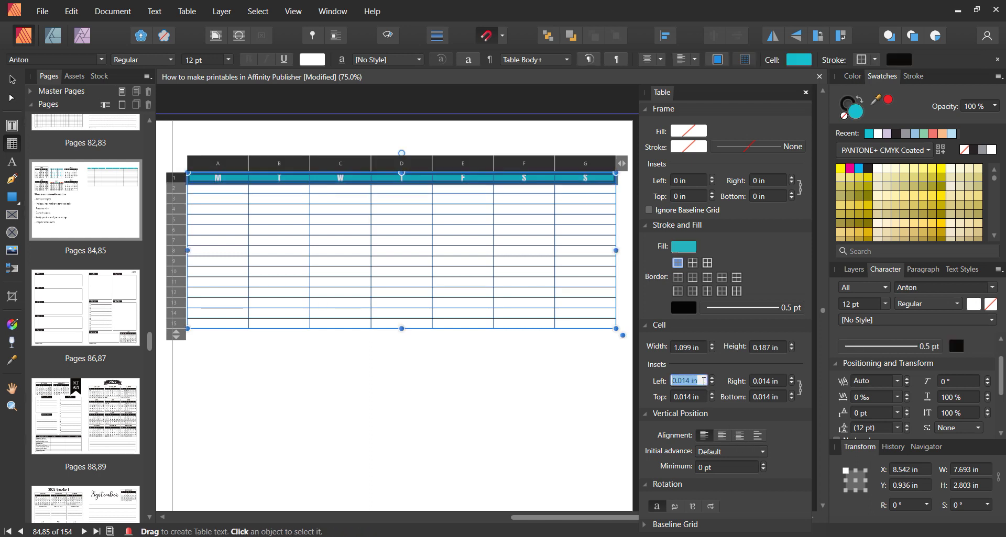
{"action": "type", "text": "0.03"}
{"action": "key", "text": "Return"}
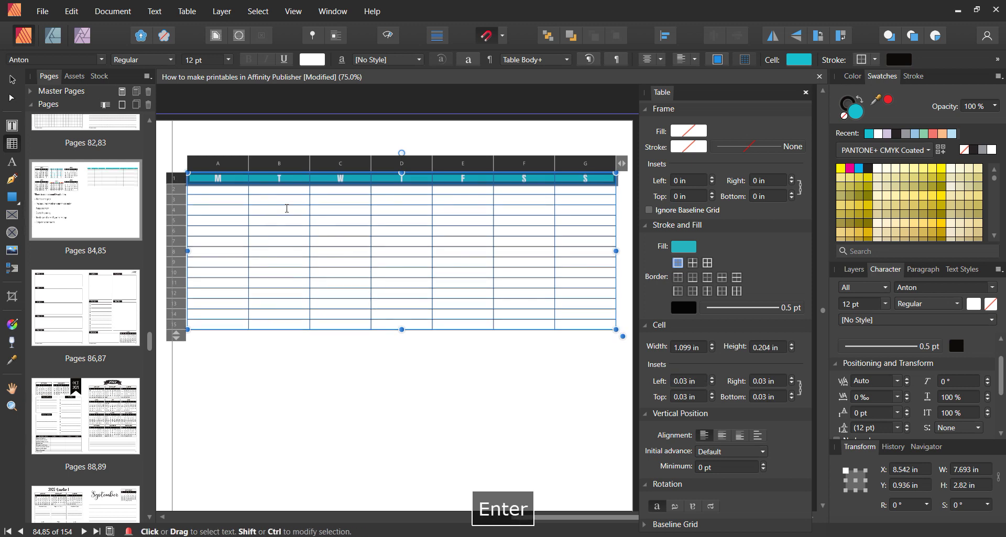
Examine up close how much space the new insets leave around the F in the header row
{"action": "key", "text": "ctrl+plus"}
{"action": "key", "text": "ctrl+plus"}
{"action": "key", "text": "ctrl+plus"}
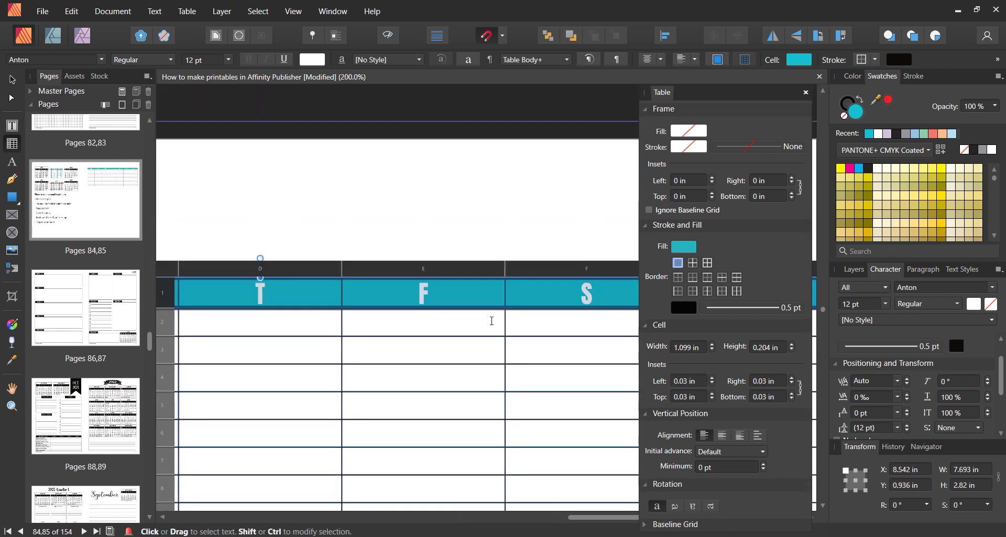
{"action": "left_click", "coordinate": [491, 320]}
{"action": "key", "text": "ctrl+plus"}
{"action": "key", "text": "ctrl+plus"}
{"action": "key", "text": "ctrl+plus"}
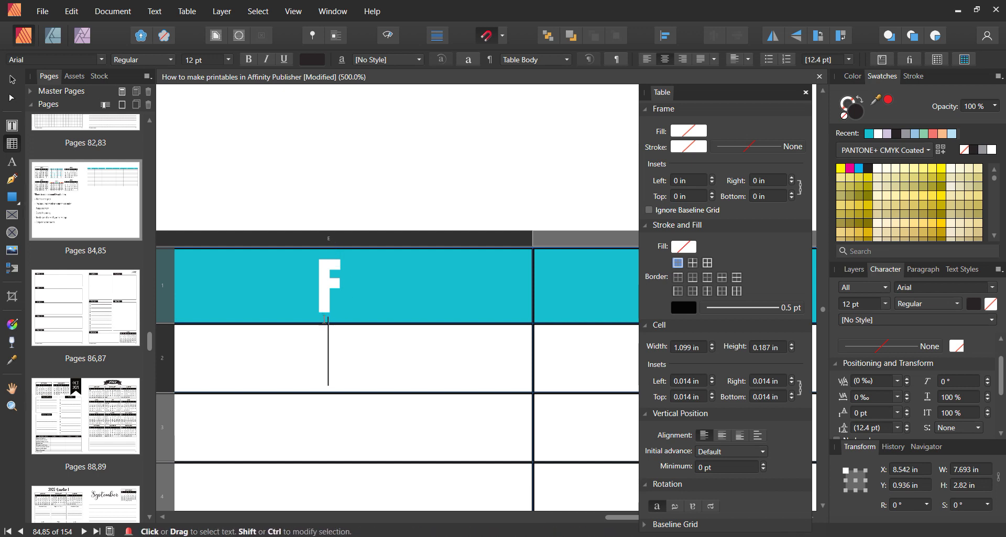
{"action": "key", "text": "ctrl+minus"}
{"action": "key", "text": "ctrl+minus"}
{"action": "key", "text": "ctrl+minus"}
{"action": "key", "text": "ctrl+minus"}
{"action": "key", "text": "ctrl+minus"}
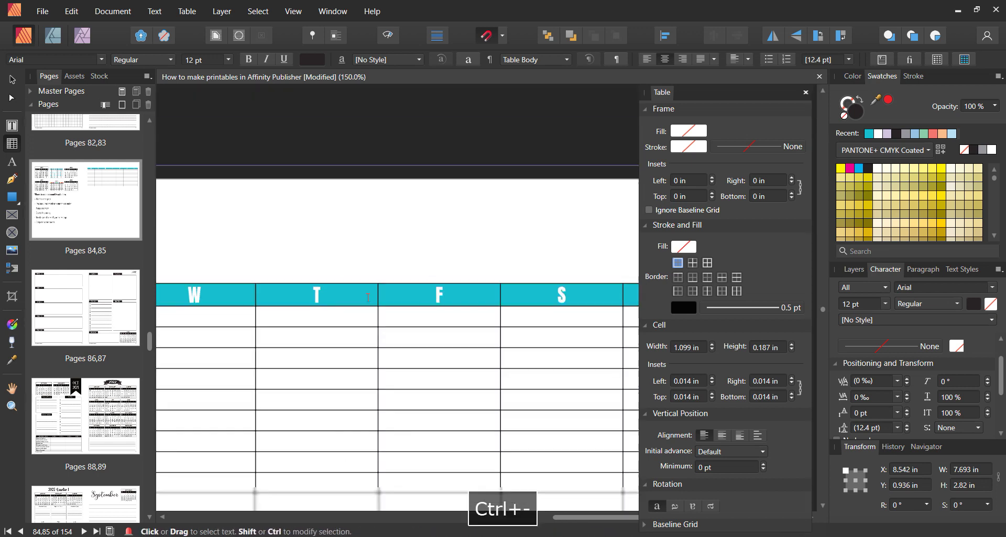
{"action": "scroll", "coordinate": [369, 296], "scroll_direction": "down", "scroll_amount": 2}
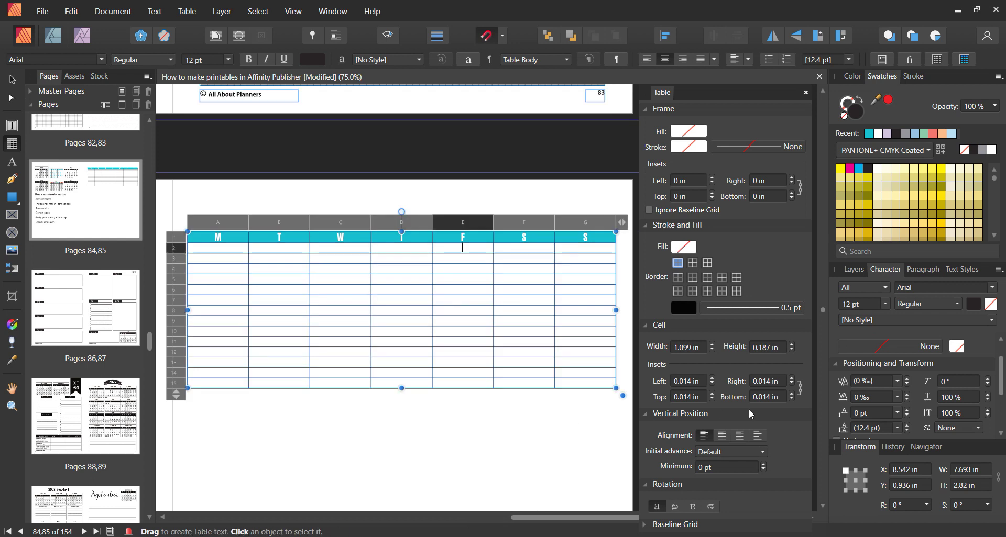
{"action": "left_click", "coordinate": [800, 387]}
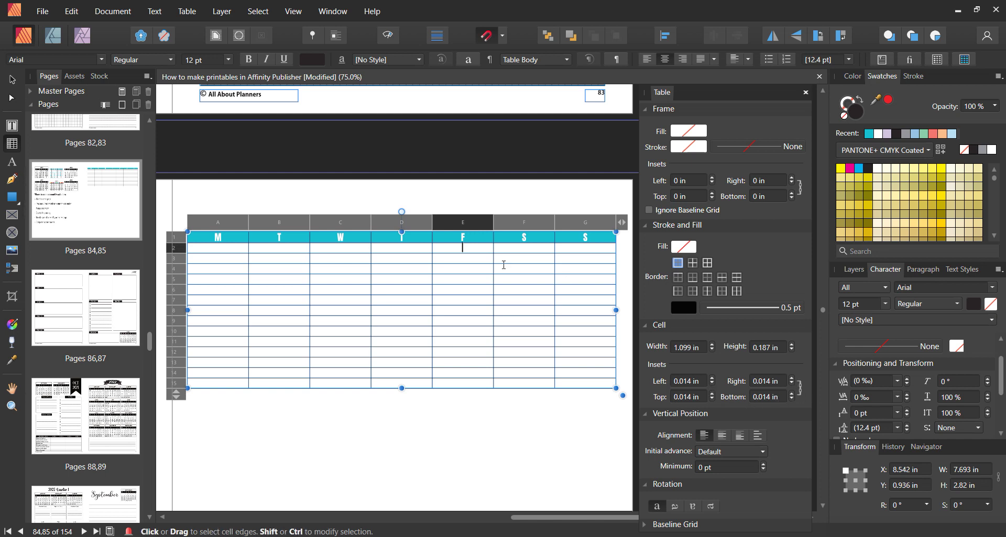
Try cell insets of 0.025 in on the header row, then return them to 0.03 in
{"action": "left_click_drag", "start_coordinate": [215, 237], "coordinate": [409, 238]}
{"action": "left_click_drag", "start_coordinate": [569, 251], "coordinate": [585, 238]}
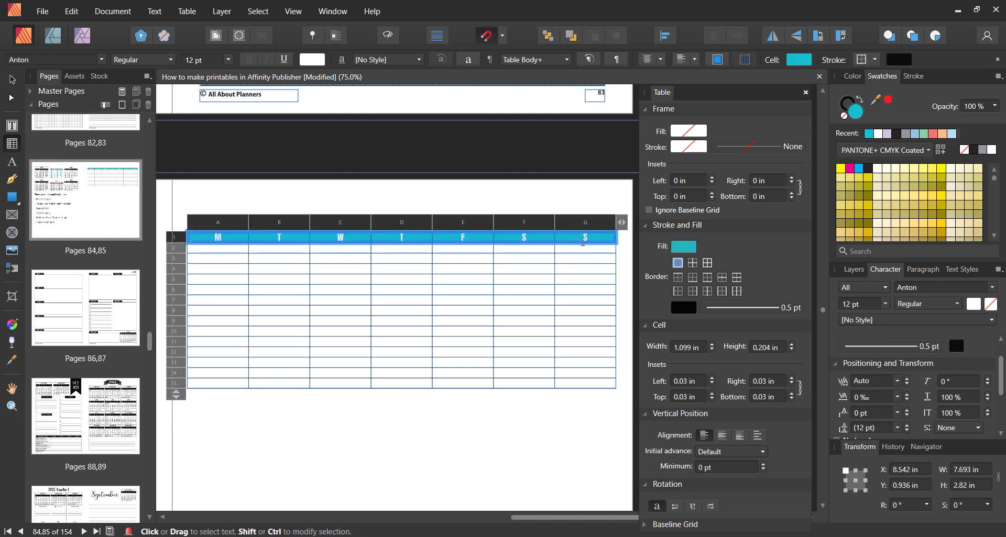
{"action": "left_click", "coordinate": [689, 381]}
{"action": "type", "text": "0.025"}
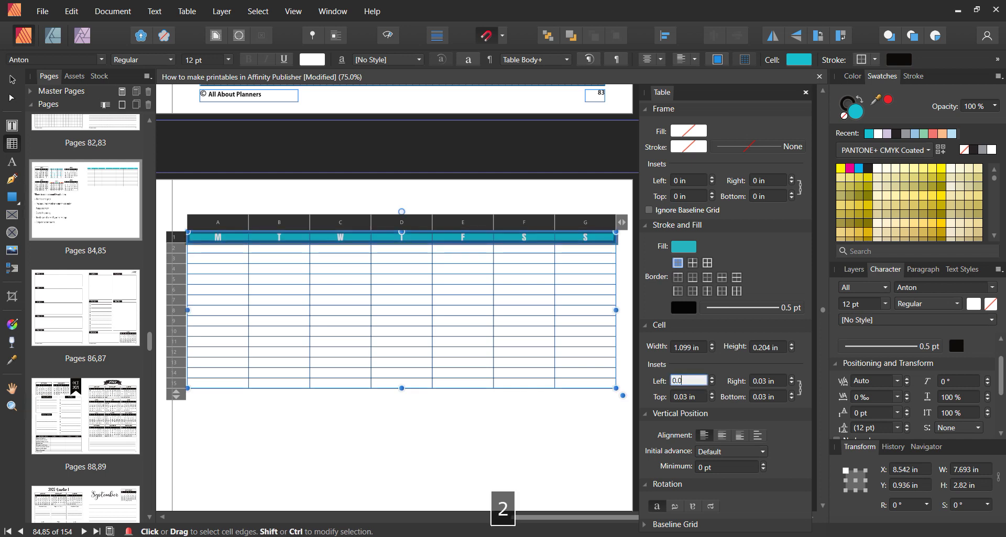
{"action": "key", "text": "Return"}
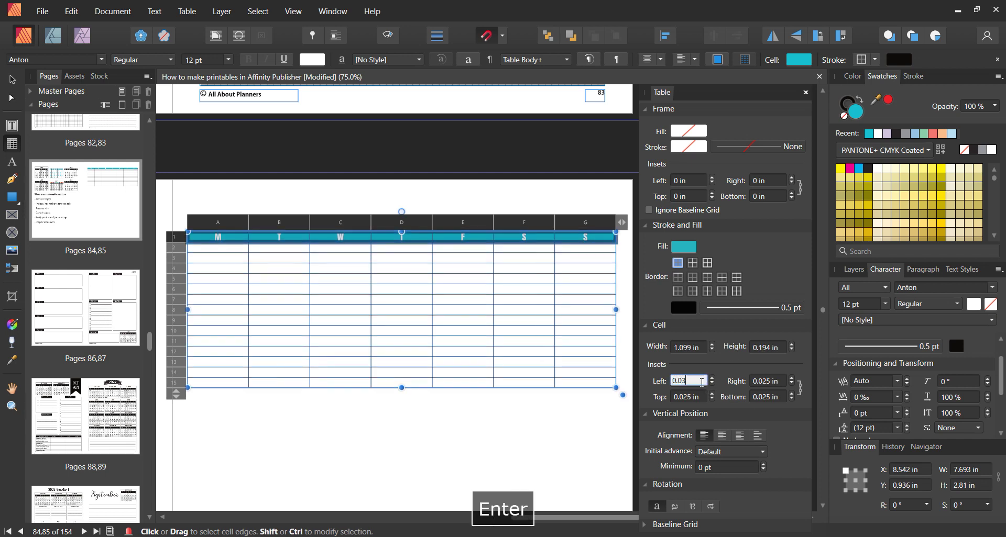
{"action": "left_click", "coordinate": [607, 250]}
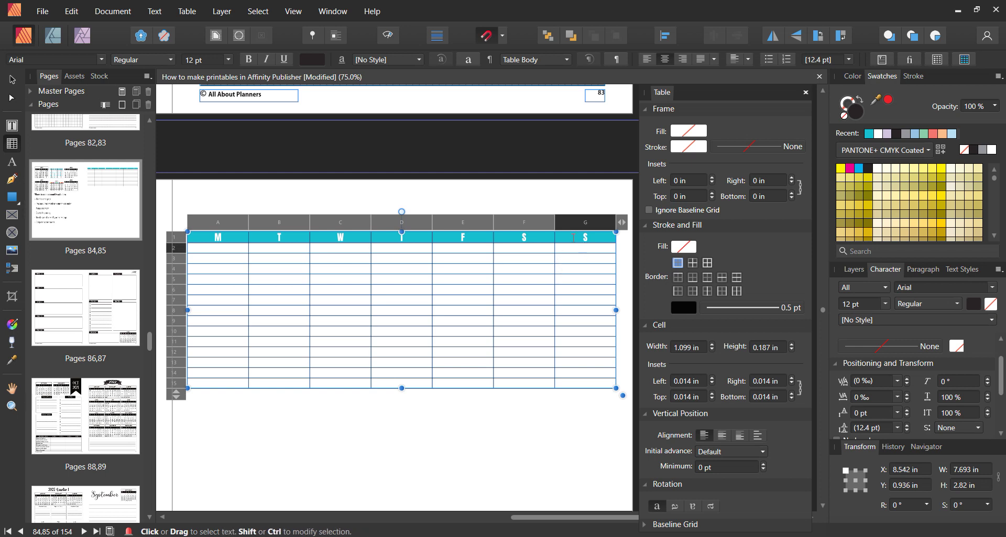
Narrow all seven table columns together to a width of about 0.28 in each
{"action": "left_click_drag", "start_coordinate": [217, 222], "coordinate": [589, 226]}
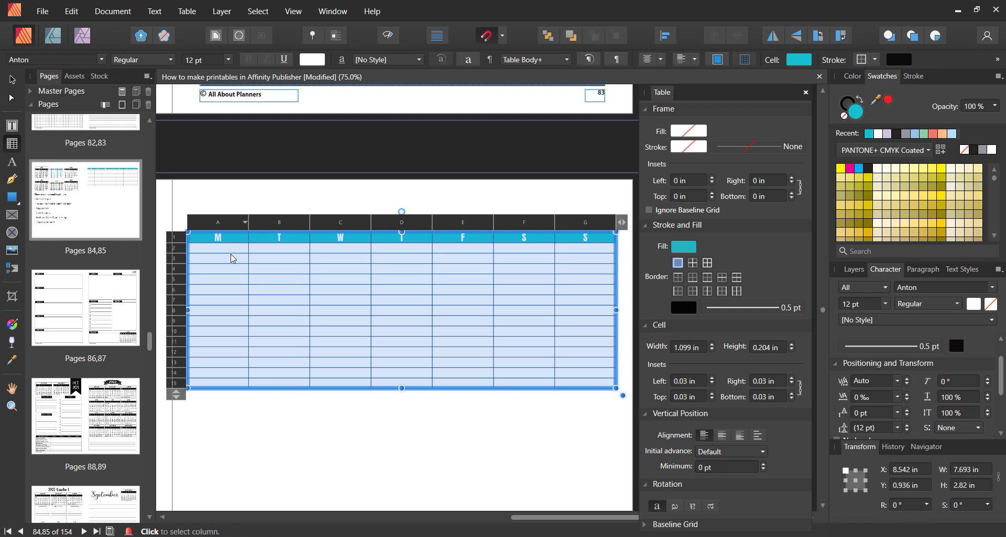
{"action": "left_click_drag", "start_coordinate": [309, 225], "coordinate": [216, 225]}
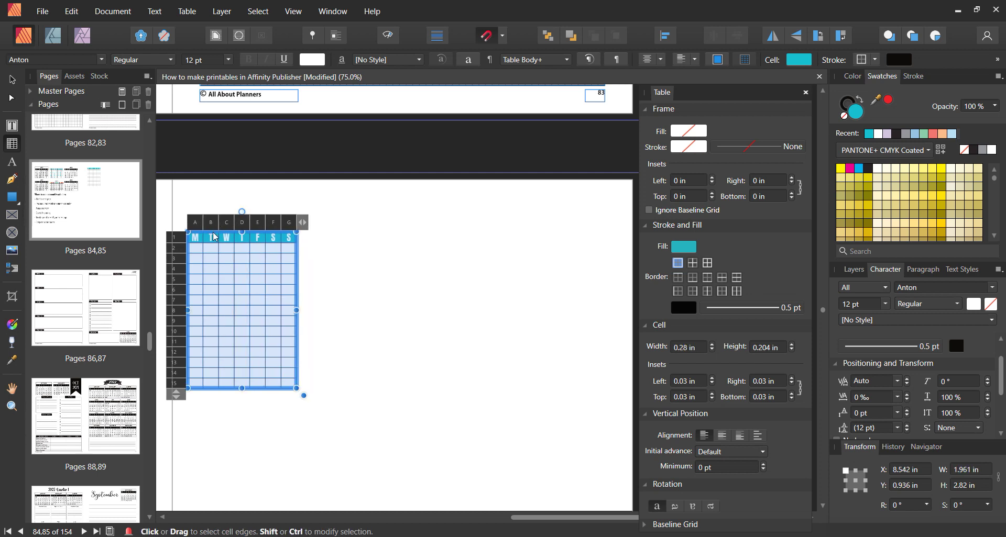
{"action": "key", "text": "ctrl+plus"}
{"action": "key", "text": "ctrl+plus"}
{"action": "key", "text": "ctrl+plus"}
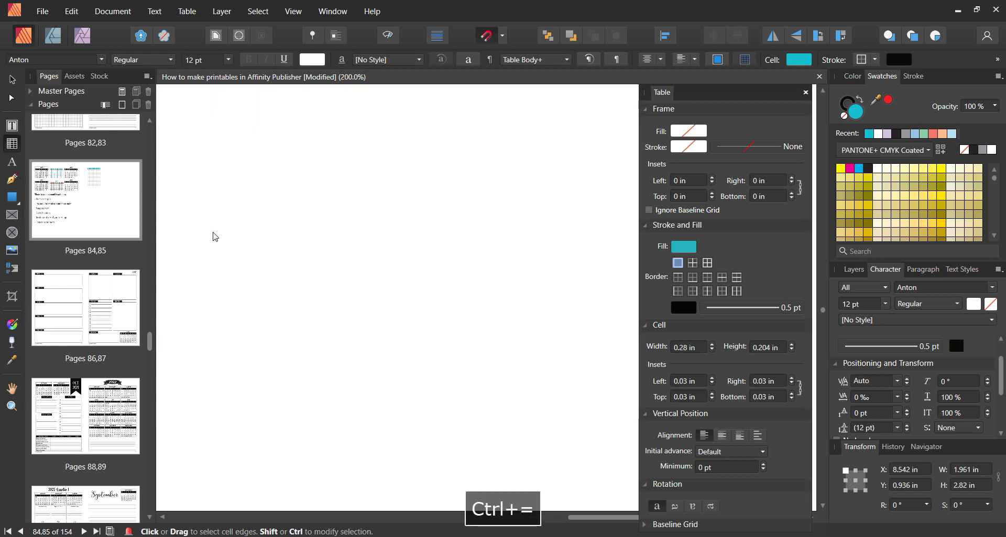
{"action": "left_click_drag", "start_coordinate": [613, 522], "coordinate": [530, 519]}
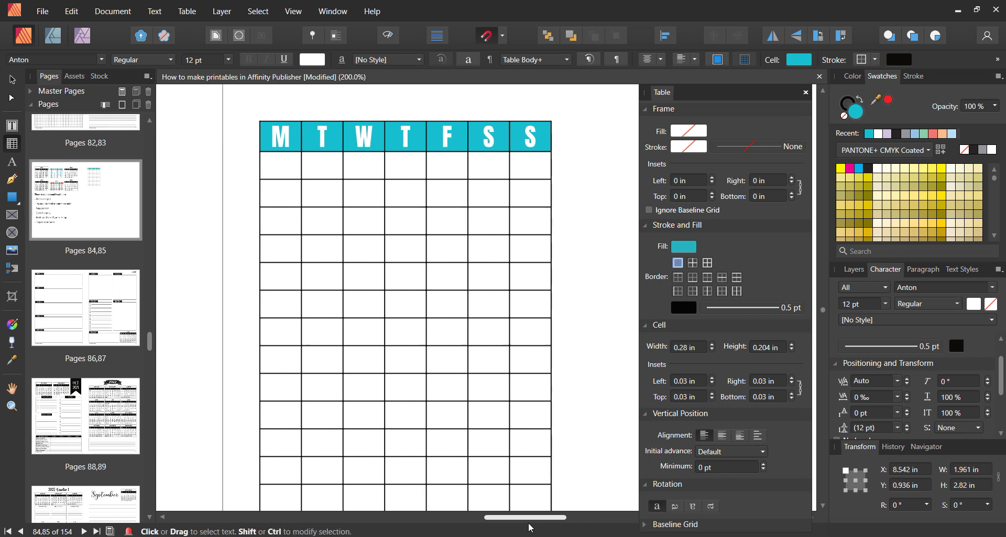
{"action": "left_click", "coordinate": [483, 303]}
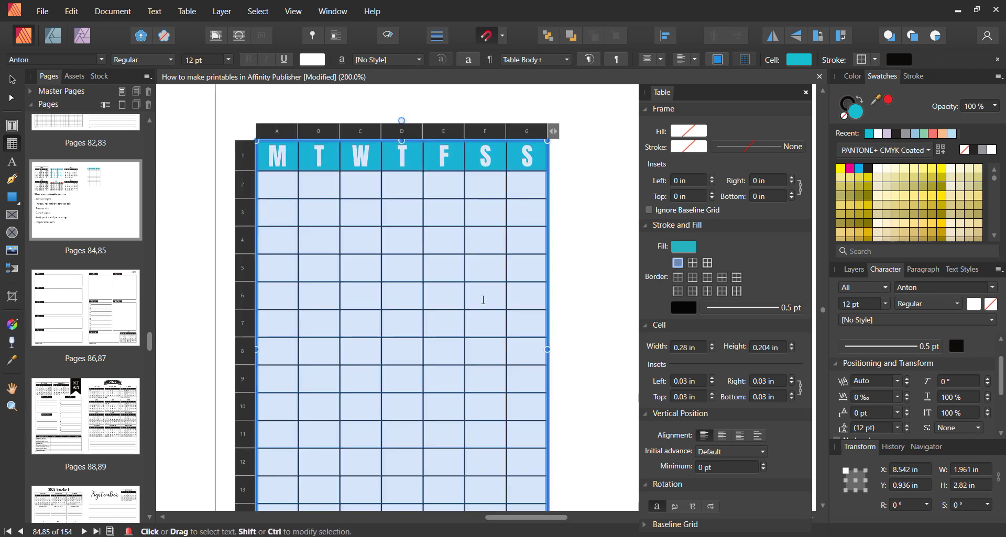
{"action": "left_click", "coordinate": [523, 197]}
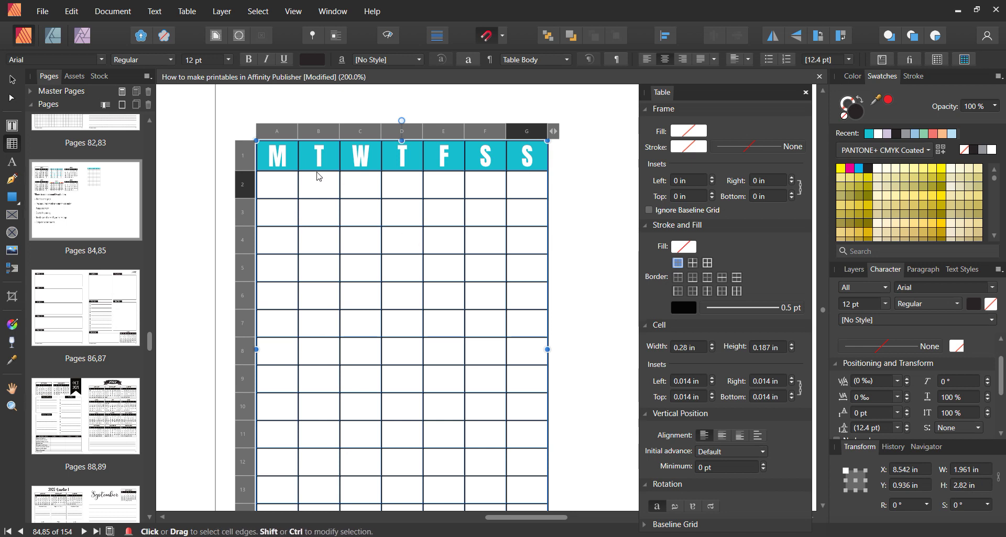
Consult the system calendar for January 2022 and enter dates 1 and 2 under Saturday and Sunday in the first date row
{"action": "left_click", "coordinate": [277, 193]}
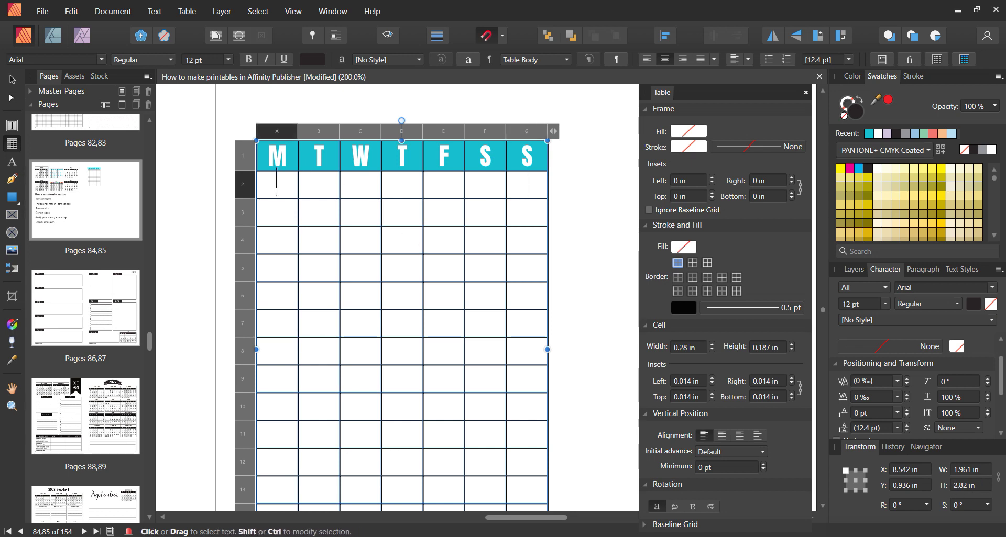
{"action": "key", "text": "super+alt+d"}
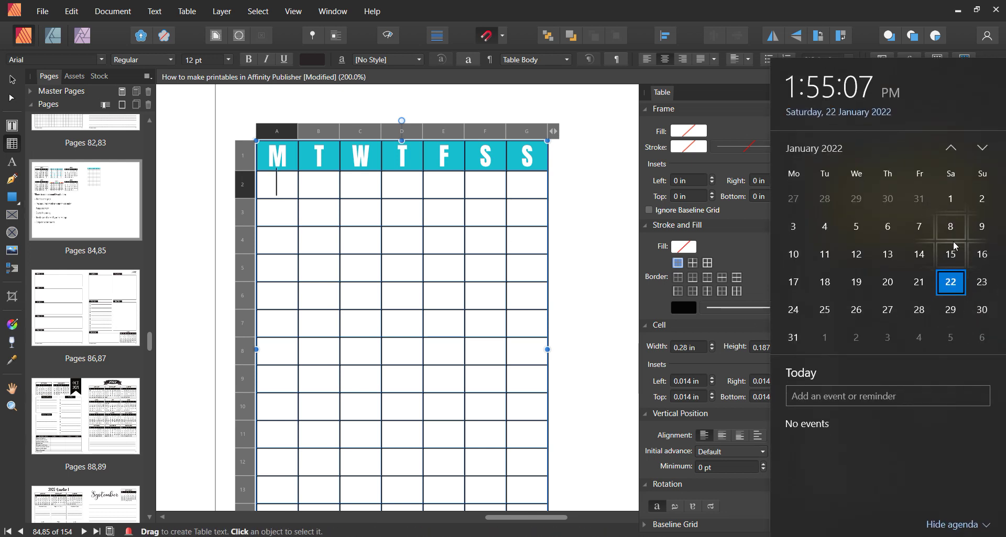
{"action": "left_click", "coordinate": [485, 192]}
{"action": "type", "text": "1"}
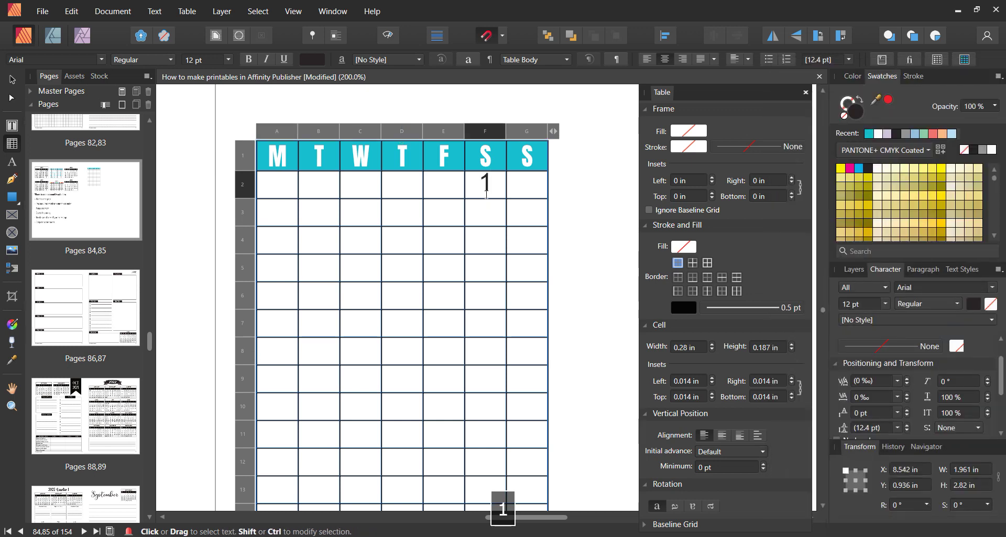
{"action": "key", "text": "Tab"}
{"action": "type", "text": "2"}
Fill the second week's row with the dates 3 to 9, Monday through Sunday
{"action": "key", "text": "Tab"}
{"action": "type", "text": "3"}
{"action": "key", "text": "Tab"}
{"action": "type", "text": "4"}
{"action": "key", "text": "Tab"}
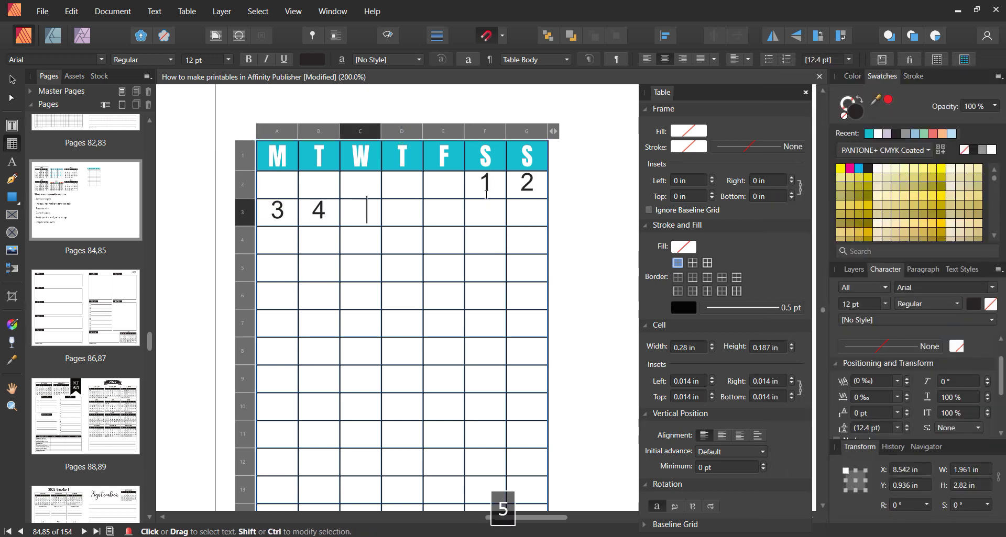
{"action": "type", "text": "5"}
{"action": "key", "text": "Tab"}
{"action": "type", "text": "6"}
{"action": "key", "text": "Tab"}
{"action": "type", "text": "7"}
{"action": "key", "text": "Tab"}
{"action": "type", "text": "8"}
{"action": "key", "text": "Tab"}
{"action": "type", "text": "9"}
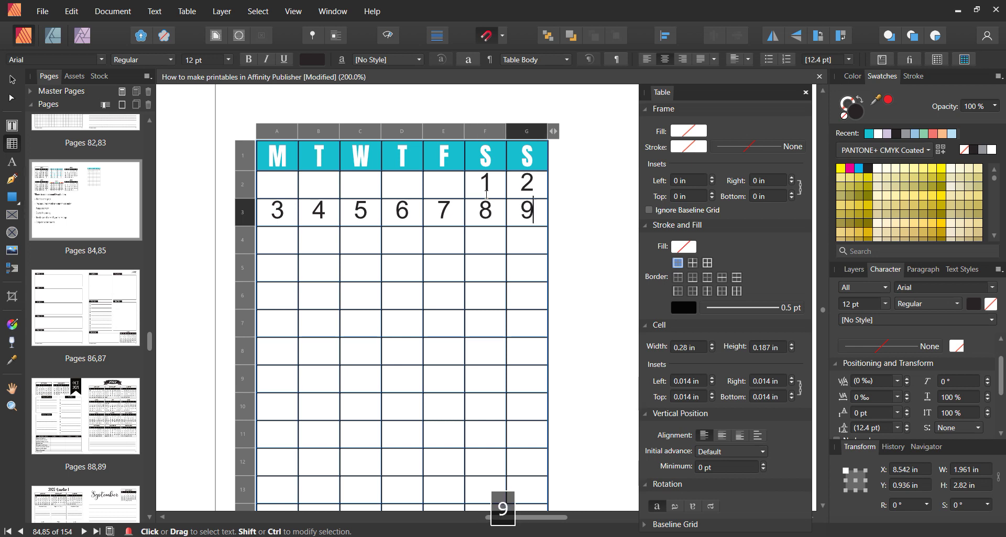
Fill the third week's row with the dates 10 to 16, Monday through Sunday
{"action": "key", "text": "Tab"}
{"action": "type", "text": "10"}
{"action": "key", "text": "Tab"}
{"action": "type", "text": "11"}
{"action": "key", "text": "Tab"}
{"action": "type", "text": "12"}
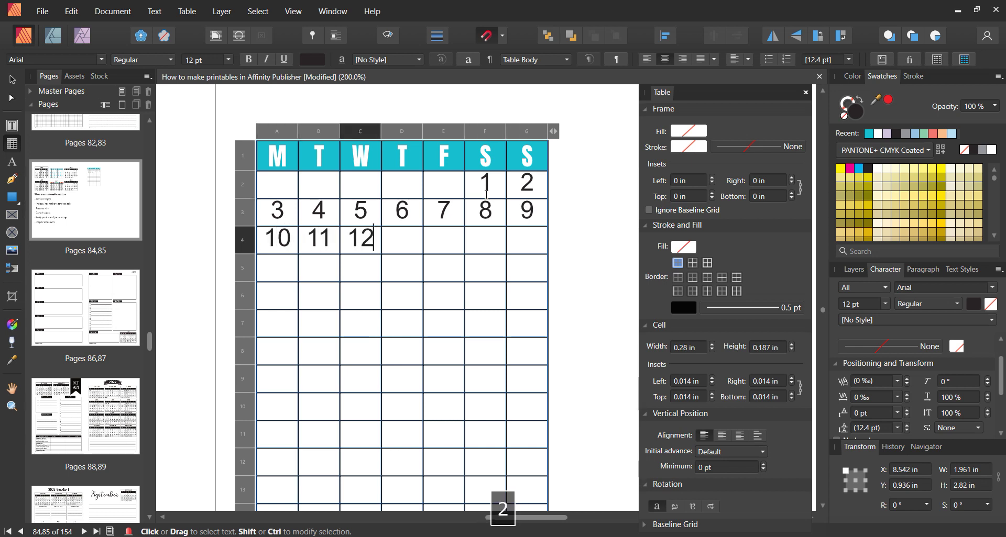
{"action": "key", "text": "Tab"}
{"action": "type", "text": "13"}
{"action": "key", "text": "Tab"}
{"action": "type", "text": "14"}
{"action": "key", "text": "Tab"}
{"action": "type", "text": "15"}
{"action": "key", "text": "Tab"}
{"action": "type", "text": "16"}
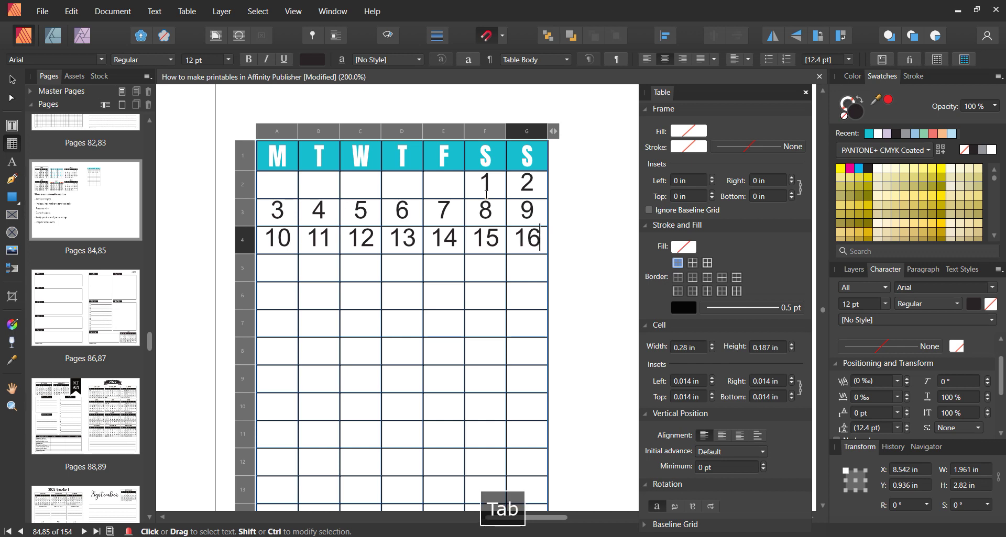
Fill the fourth week's row with the dates 17 to 23, Monday through Sunday
{"action": "key", "text": "Tab"}
{"action": "type", "text": "17"}
{"action": "key", "text": "Tab"}
{"action": "type", "text": "18"}
{"action": "key", "text": "Tab"}
{"action": "type", "text": "19"}
{"action": "key", "text": "Tab"}
{"action": "type", "text": "20"}
{"action": "key", "text": "Tab"}
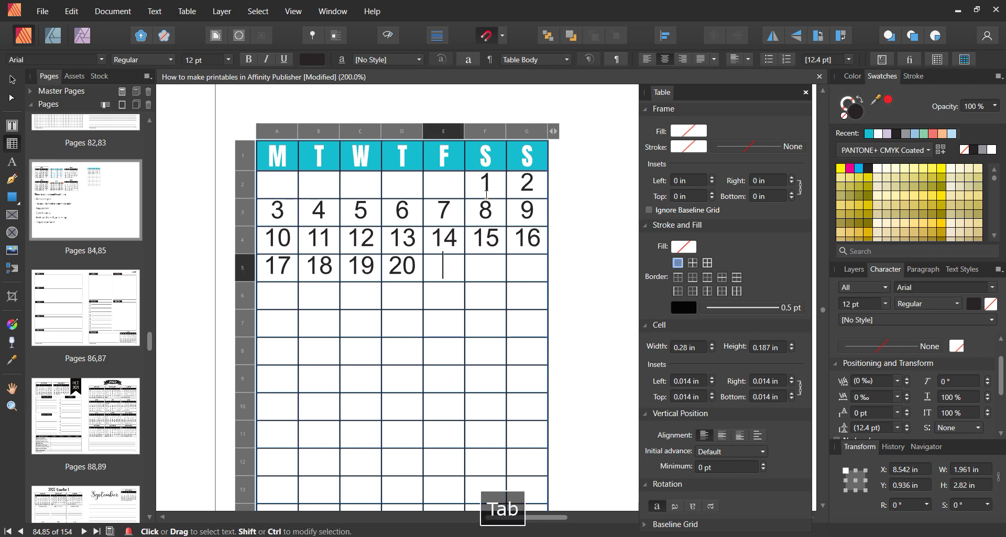
{"action": "key", "text": "Escape"}
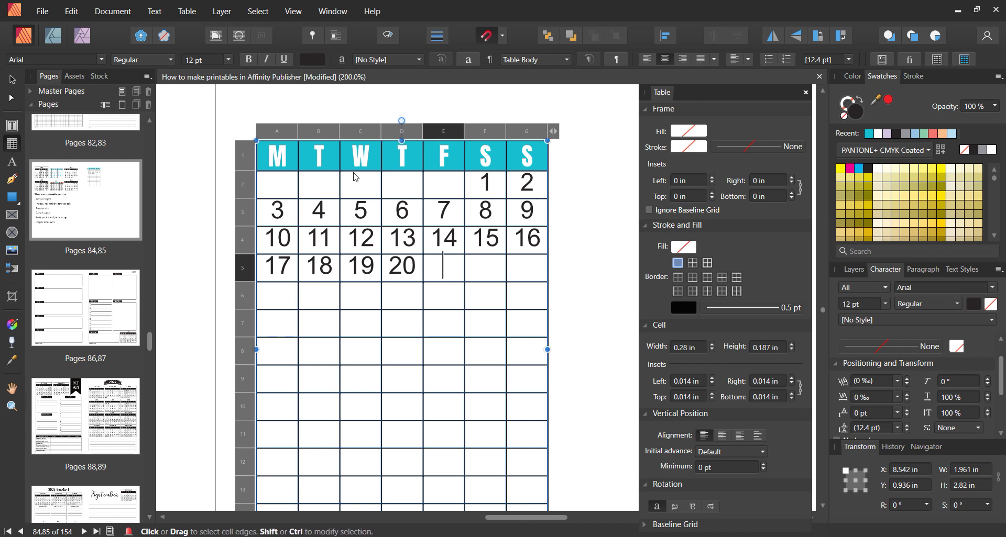
{"action": "type", "text": "21"}
{"action": "key", "text": "Tab"}
{"action": "type", "text": "22"}
{"action": "key", "text": "Tab"}
{"action": "type", "text": "23"}
Enter the dates 24 to 30 in the fifth week's row and 31 under Monday in the row below
{"action": "key", "text": "Tab"}
{"action": "type", "text": "24"}
{"action": "key", "text": "Tab"}
{"action": "type", "text": "25"}
{"action": "key", "text": "Tab"}
{"action": "type", "text": "26"}
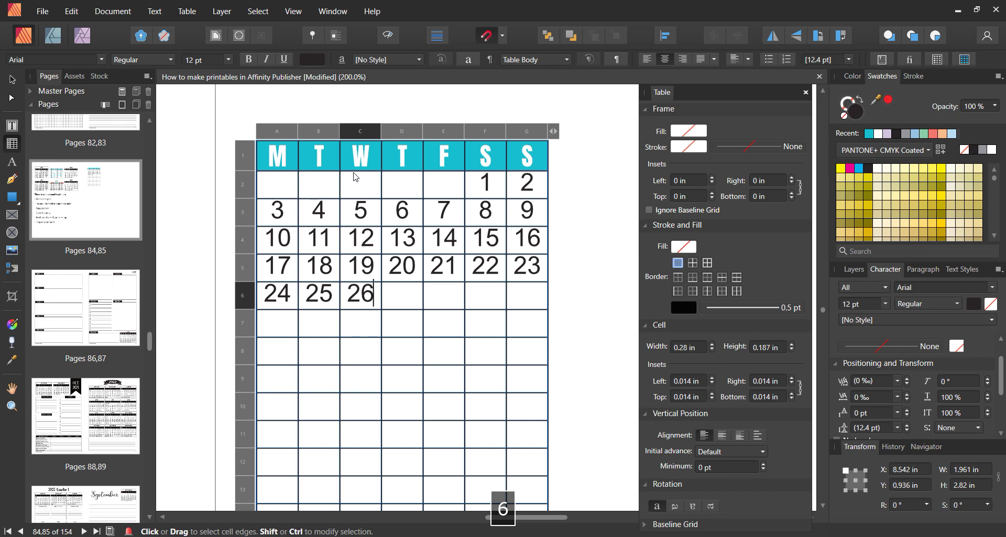
{"action": "key", "text": "Tab"}
{"action": "type", "text": "27"}
{"action": "key", "text": "Tab"}
{"action": "type", "text": "28"}
{"action": "key", "text": "Tab"}
{"action": "type", "text": "29"}
{"action": "key", "text": "Tab"}
{"action": "type", "text": "30"}
{"action": "key", "text": "Tab"}
{"action": "type", "text": "31"}
{"action": "key", "text": "Tab"}
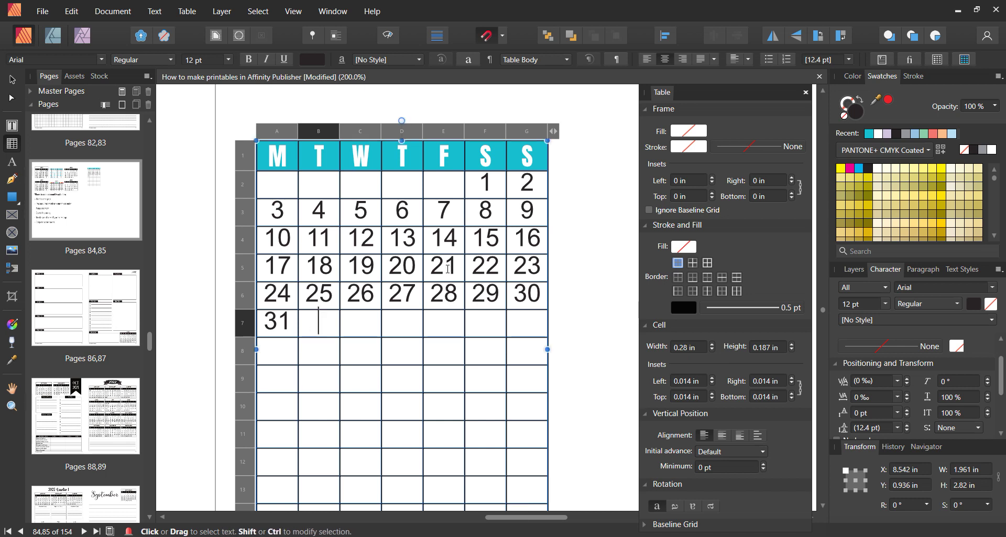
Change the font of all cells in the six date rows to Anton
{"action": "left_click", "coordinate": [499, 189]}
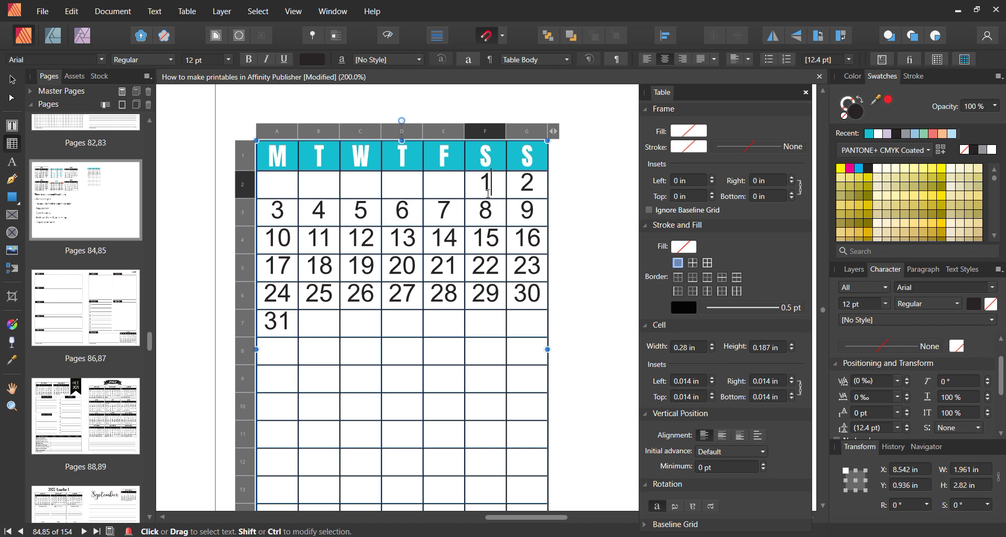
{"action": "key", "text": "Up"}
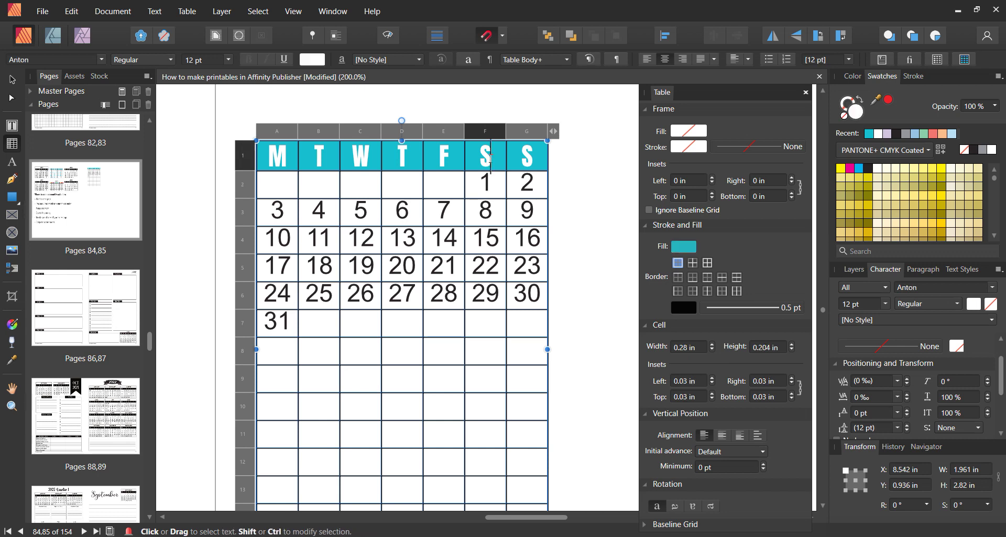
{"action": "left_click_drag", "start_coordinate": [276, 186], "coordinate": [548, 320]}
{"action": "left_click", "coordinate": [24, 60]}
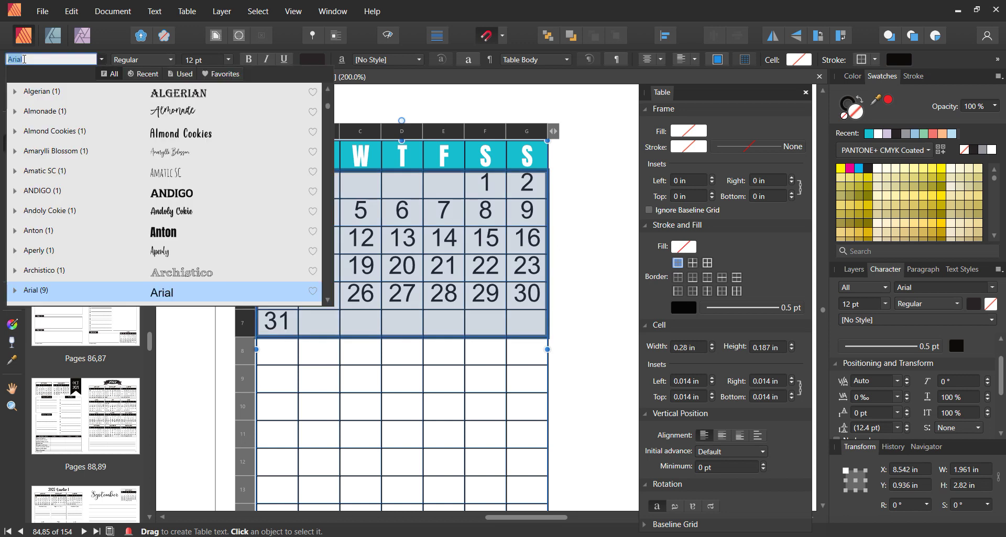
{"action": "type", "text": "ANTON"}
{"action": "key", "text": "Return"}
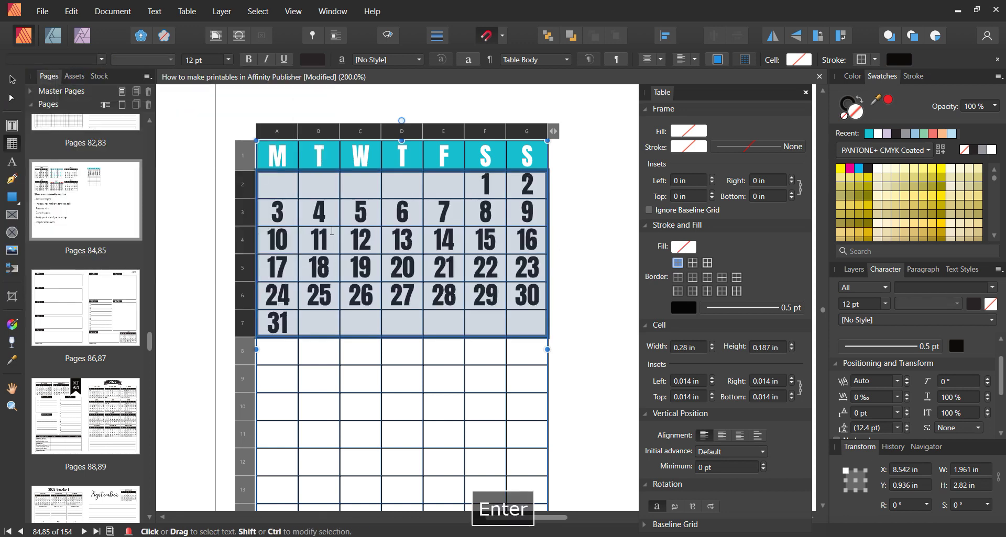
{"action": "left_click", "coordinate": [249, 62]}
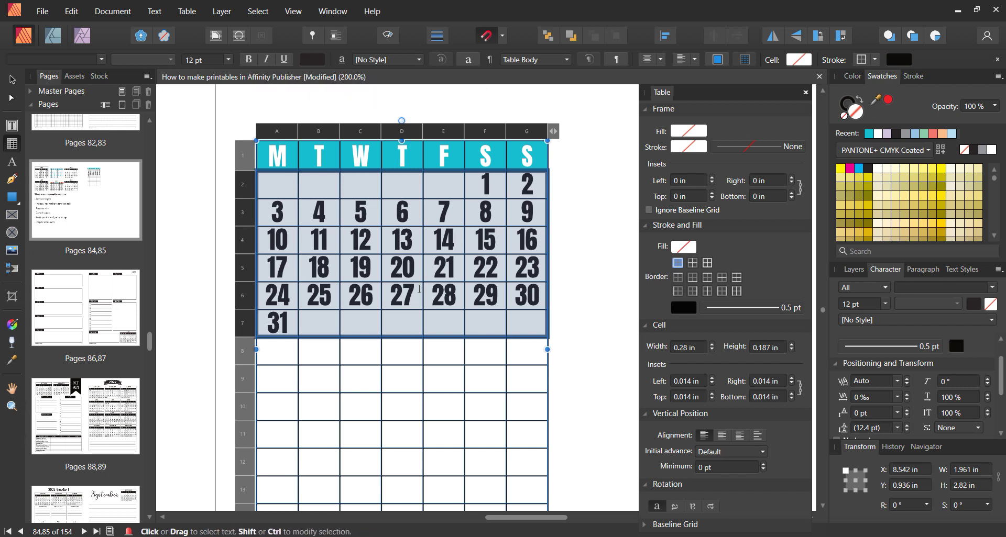
Reduce the font size of the selected date numbers to 11 pt, and then make them slightly smaller still
{"action": "left_click", "coordinate": [207, 61]}
{"action": "type", "text": "11"}
{"action": "key", "text": "Return"}
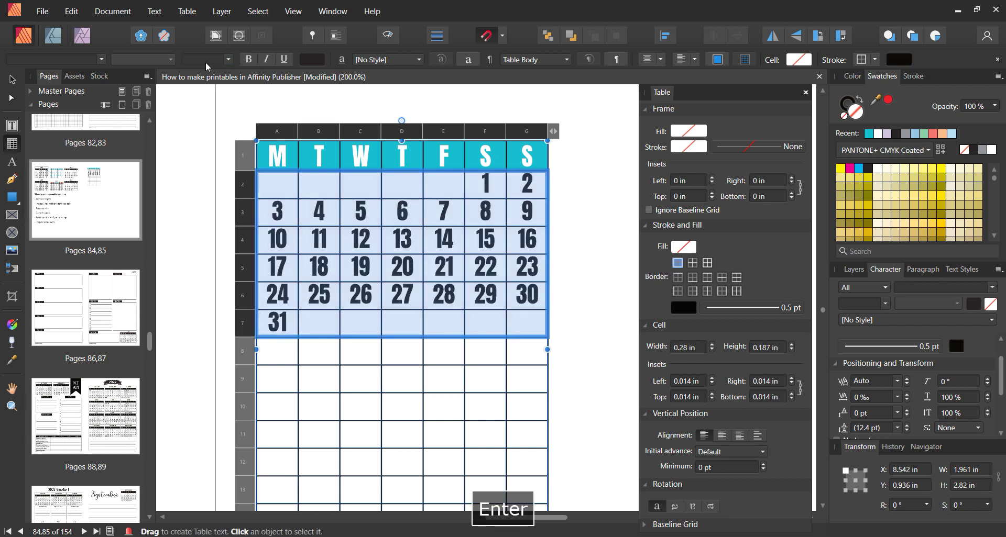
{"action": "type", "text": "1"}
{"action": "key", "text": "Return"}
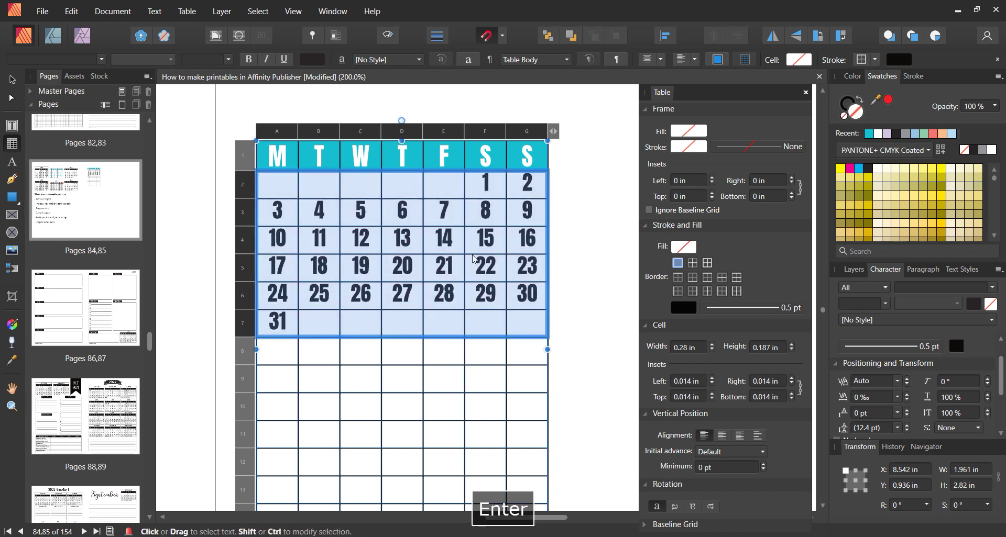
Set the cell insets of all six date rows to 0.03 in on every side
{"action": "left_click", "coordinate": [534, 313]}
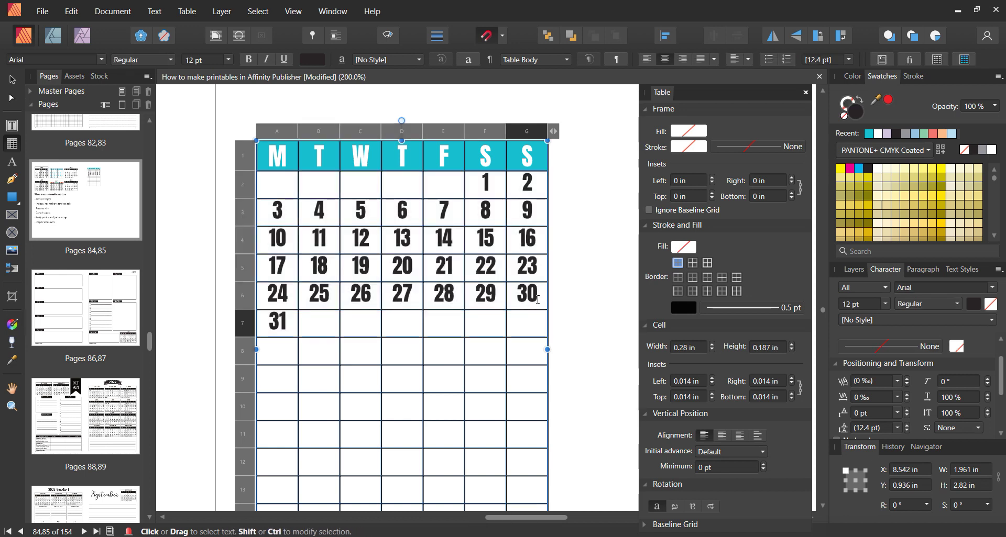
{"action": "left_click_drag", "start_coordinate": [268, 181], "coordinate": [539, 327]}
{"action": "left_click", "coordinate": [692, 385]}
{"action": "type", "text": "0.03"}
{"action": "key", "text": "Return"}
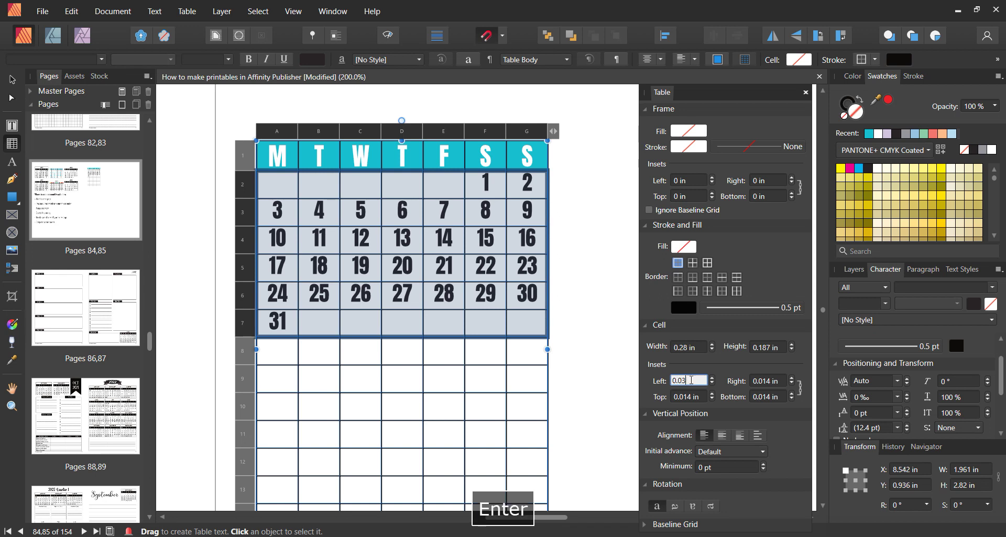
{"action": "left_click", "coordinate": [524, 319]}
Delete all the empty table rows below the row containing 31 and deselect the table
{"action": "scroll", "coordinate": [524, 320], "scroll_direction": "down", "scroll_amount": 3}
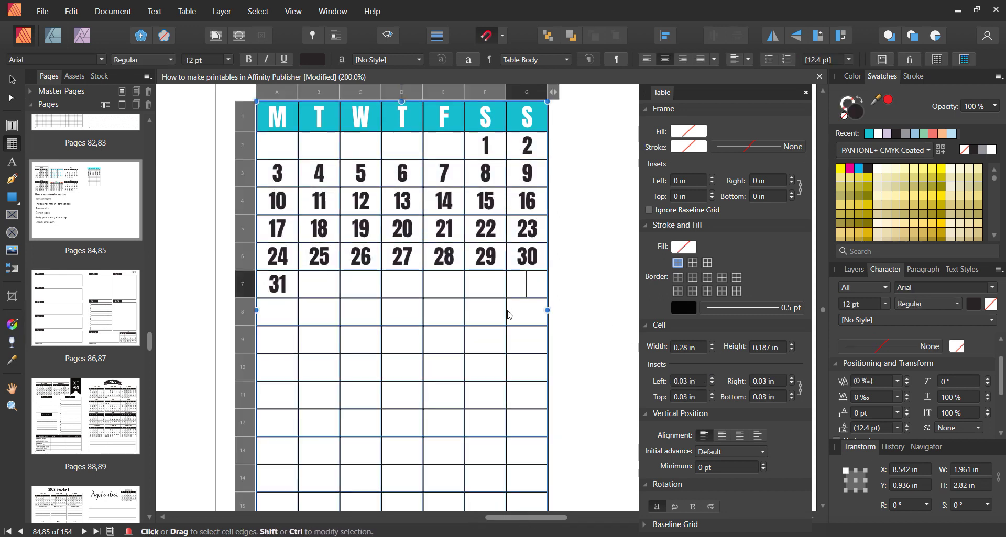
{"action": "left_click_drag", "start_coordinate": [245, 255], "coordinate": [242, 436]}
{"action": "left_click", "coordinate": [251, 392]}
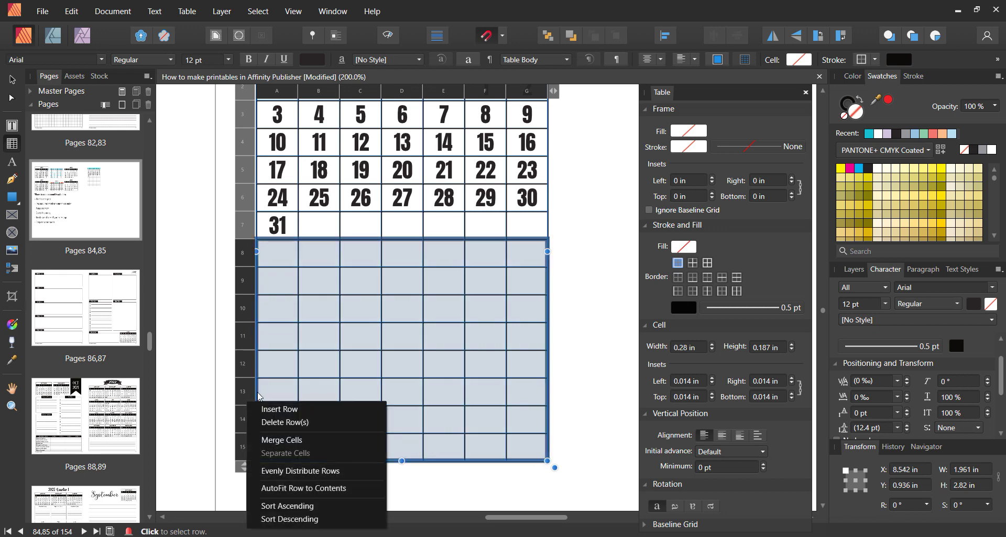
{"action": "left_click", "coordinate": [275, 422]}
{"action": "scroll", "coordinate": [369, 283], "scroll_direction": "up", "scroll_amount": 3}
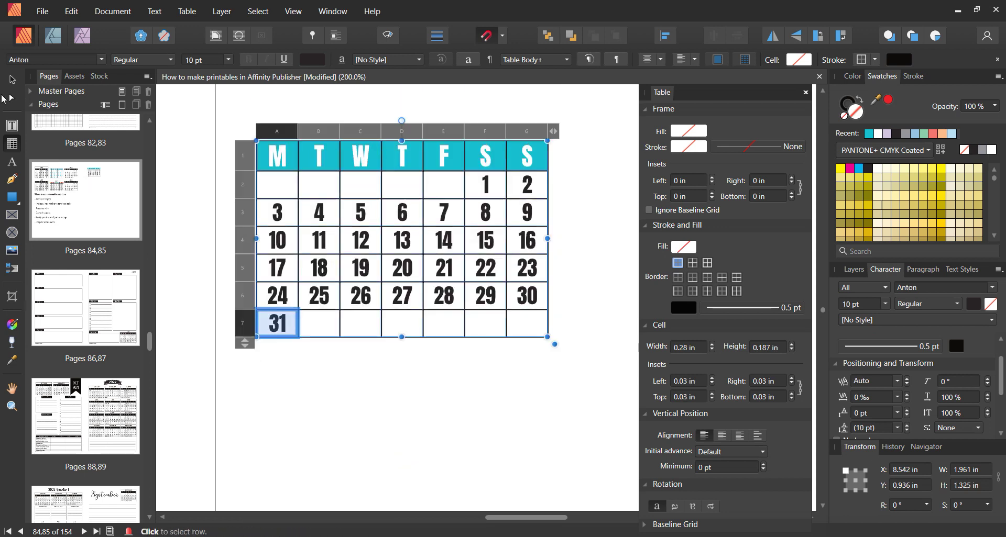
{"action": "scroll", "coordinate": [595, 181], "scroll_direction": "up", "scroll_amount": 1}
{"action": "key", "text": "Escape"}
{"action": "left_click", "coordinate": [595, 196]}
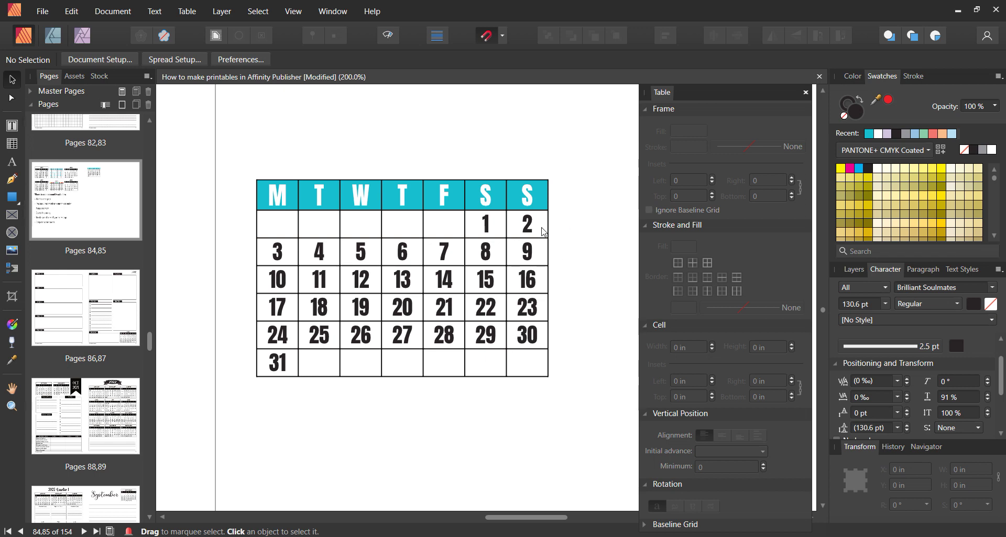
Set the outer border of the whole calendar table to a 1 pt stroke width
{"action": "double_click", "coordinate": [537, 199]}
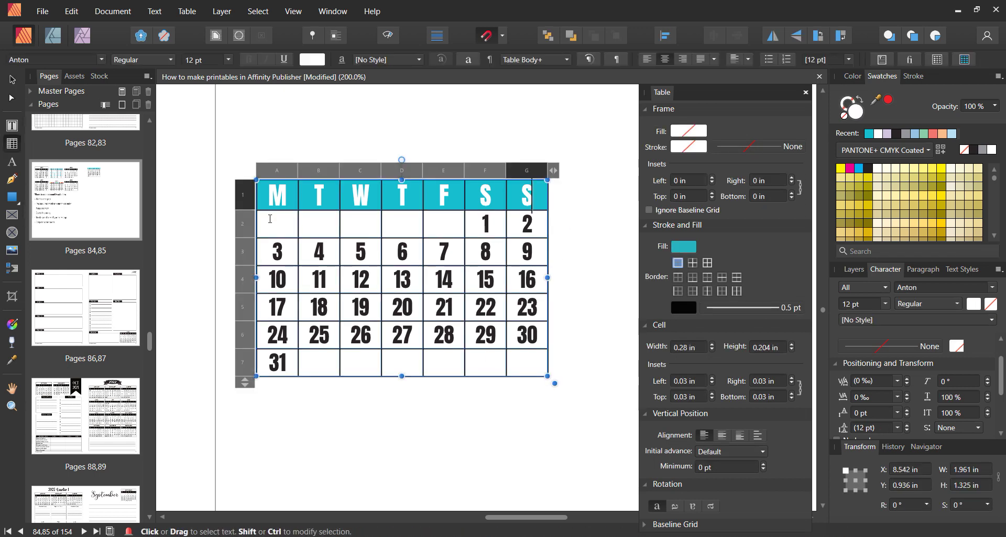
{"action": "left_click_drag", "start_coordinate": [283, 198], "coordinate": [529, 367]}
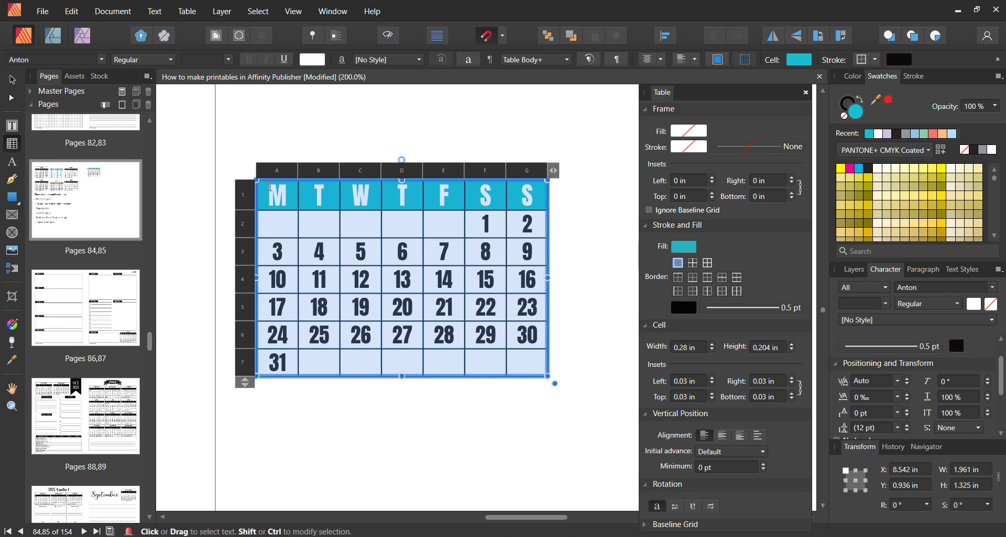
{"action": "left_click", "coordinate": [693, 265]}
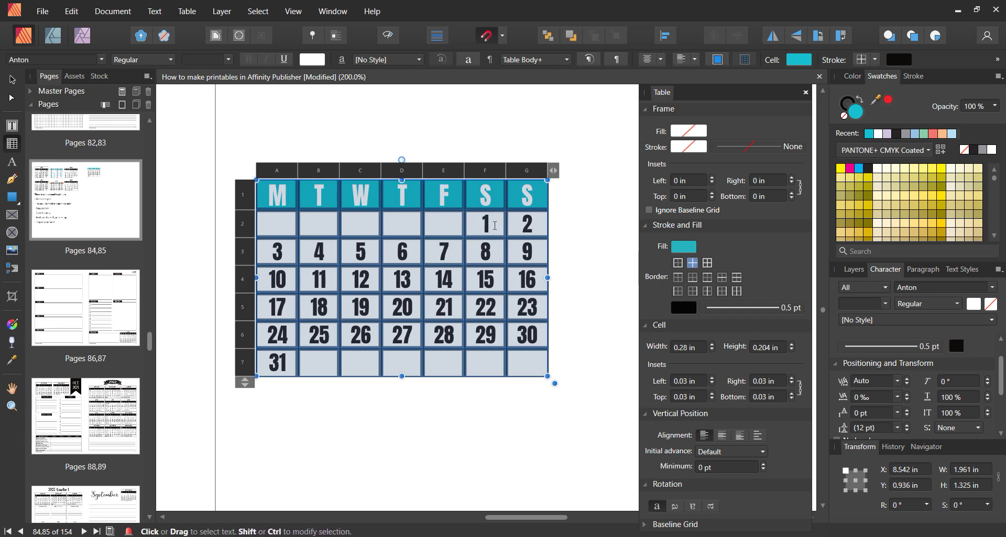
{"action": "left_click", "coordinate": [707, 267]}
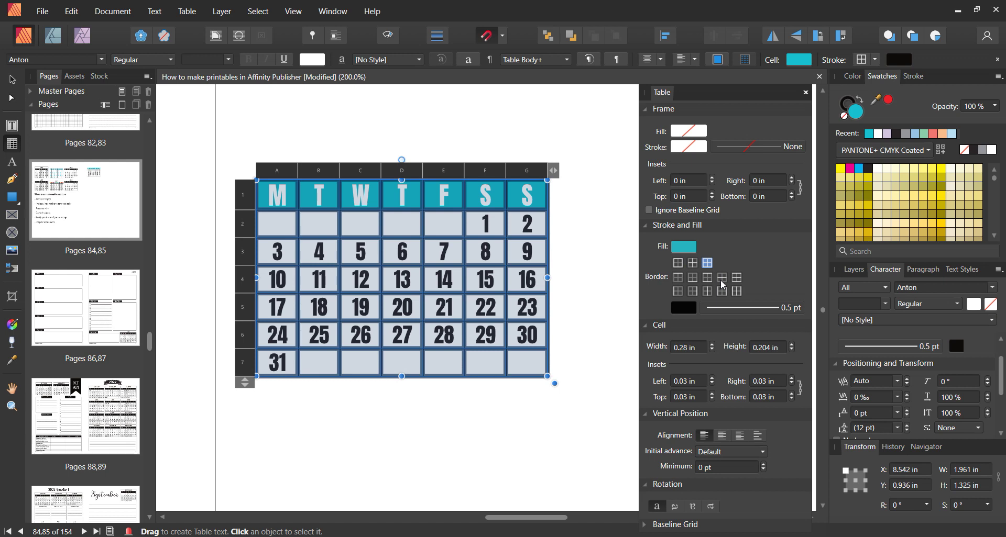
{"action": "left_click", "coordinate": [694, 263]}
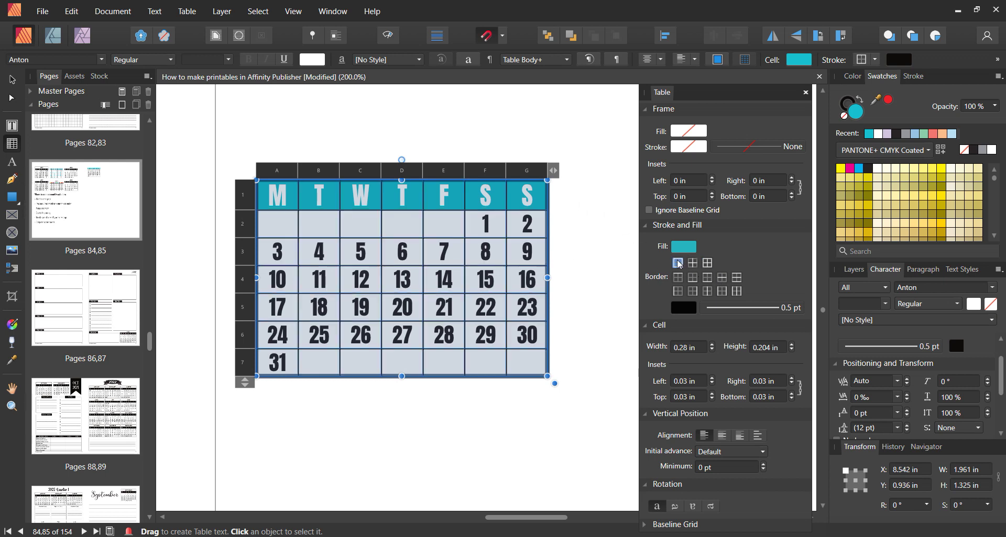
{"action": "left_click", "coordinate": [793, 314]}
{"action": "left_click", "coordinate": [808, 352]}
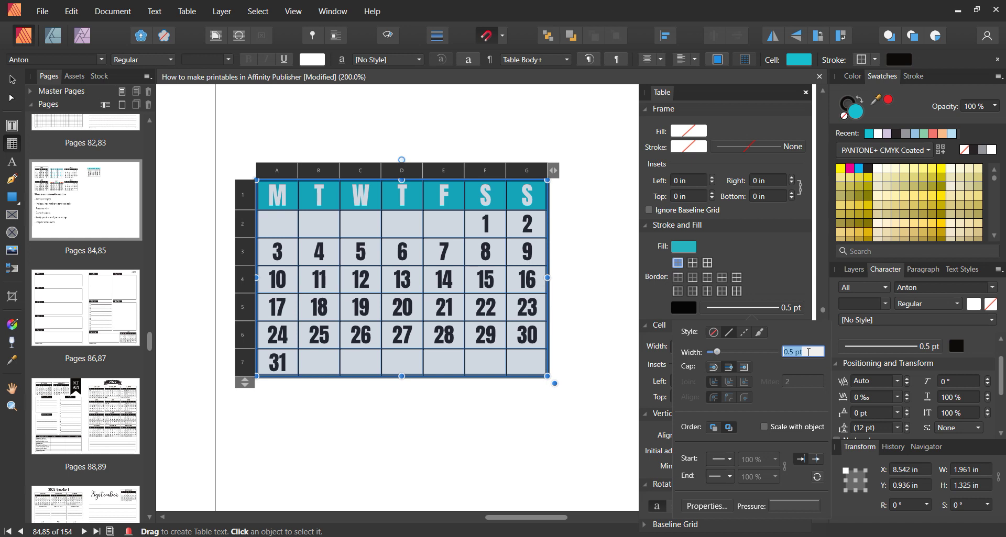
{"action": "type", "text": "1"}
{"action": "key", "text": "Return"}
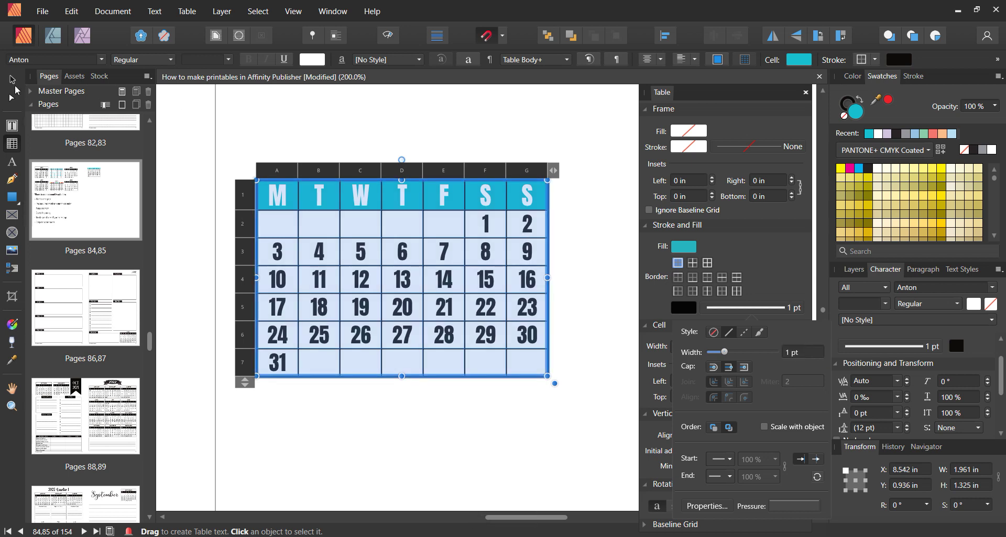
{"action": "left_click", "coordinate": [11, 80]}
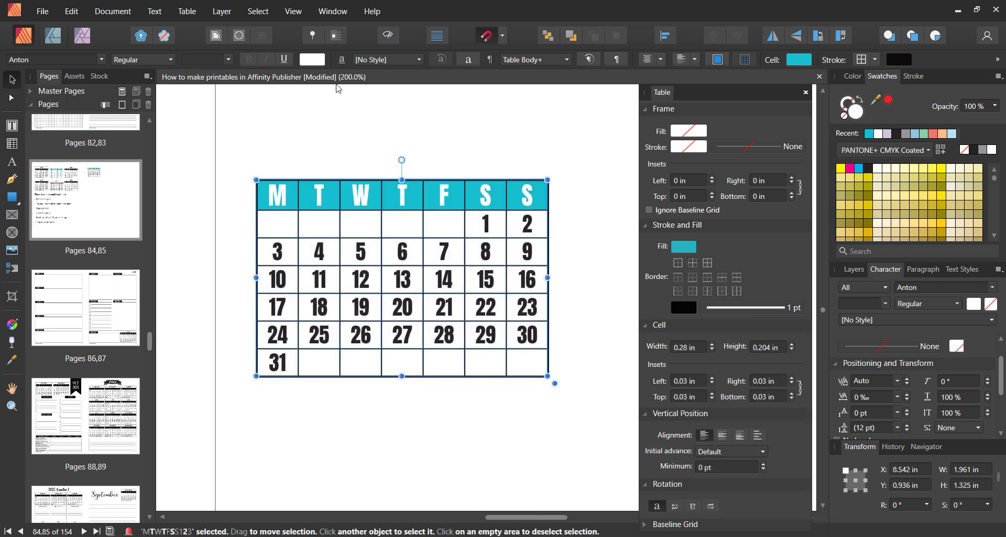
{"action": "left_click", "coordinate": [364, 119]}
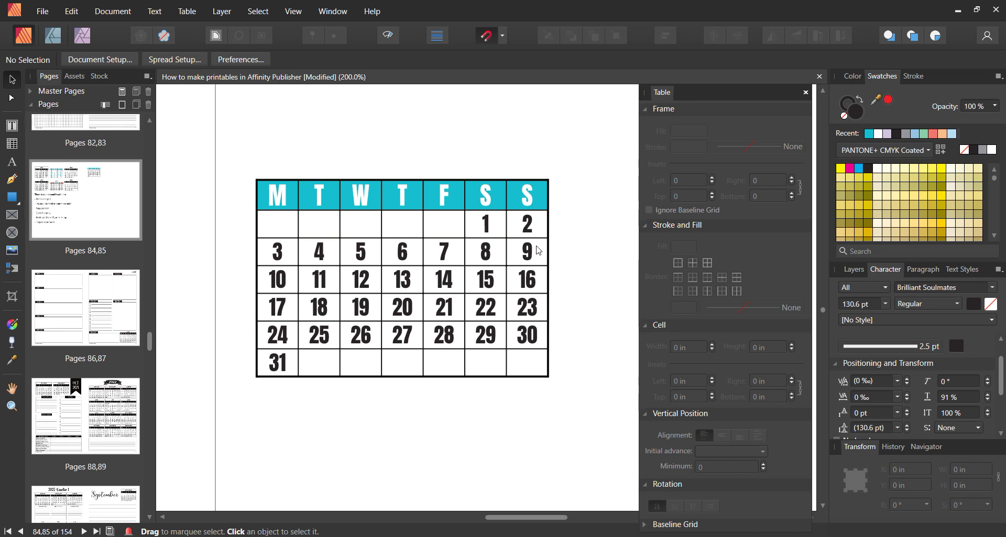
Set the bottom border of the weekday header row to a 1 pt stroke width
{"action": "left_click", "coordinate": [281, 201]}
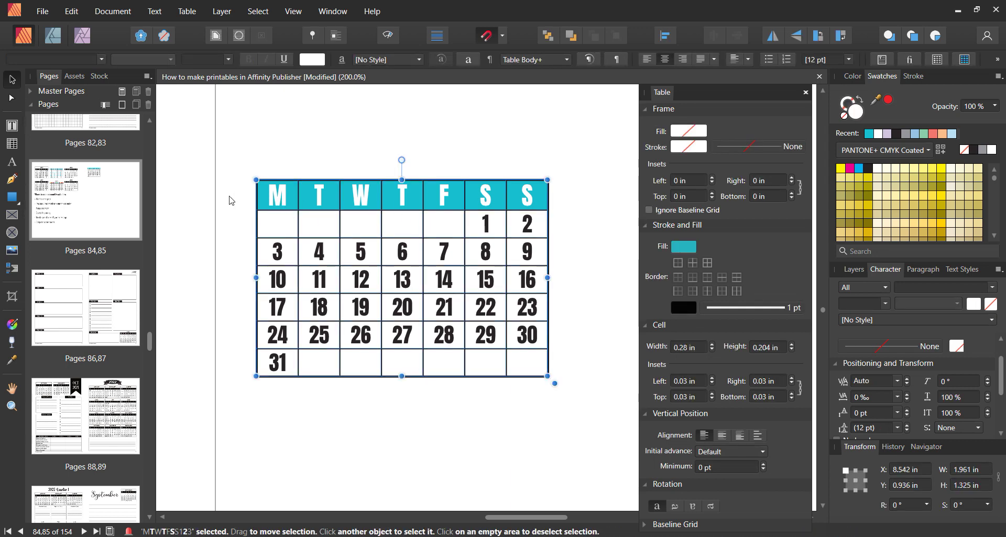
{"action": "double_click", "coordinate": [289, 200]}
{"action": "left_click", "coordinate": [242, 195]}
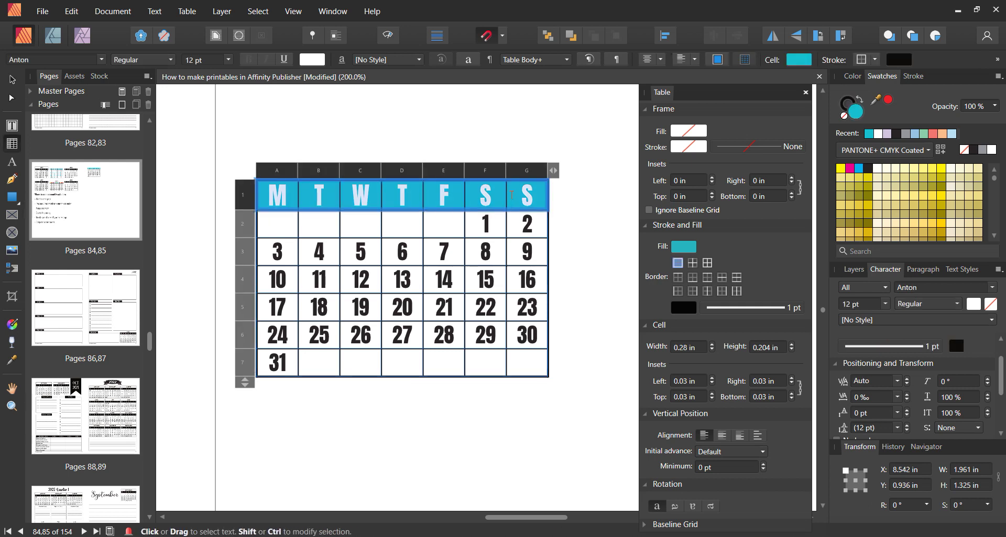
{"action": "left_click", "coordinate": [692, 278]}
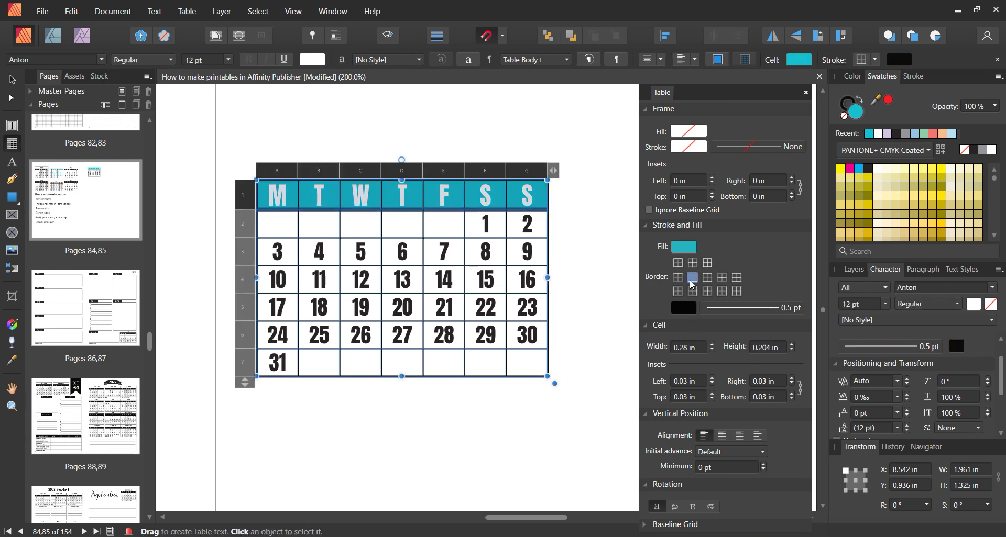
{"action": "left_click", "coordinate": [799, 311]}
{"action": "left_click", "coordinate": [805, 355]}
{"action": "type", "text": "1"}
{"action": "key", "text": "Return"}
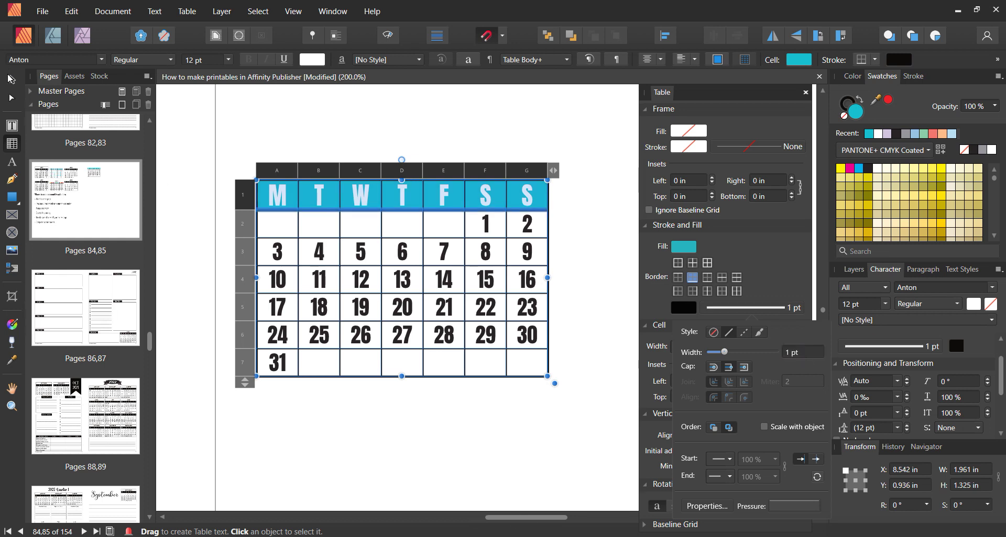
{"action": "key", "text": "Escape"}
{"action": "left_click", "coordinate": [317, 146]}
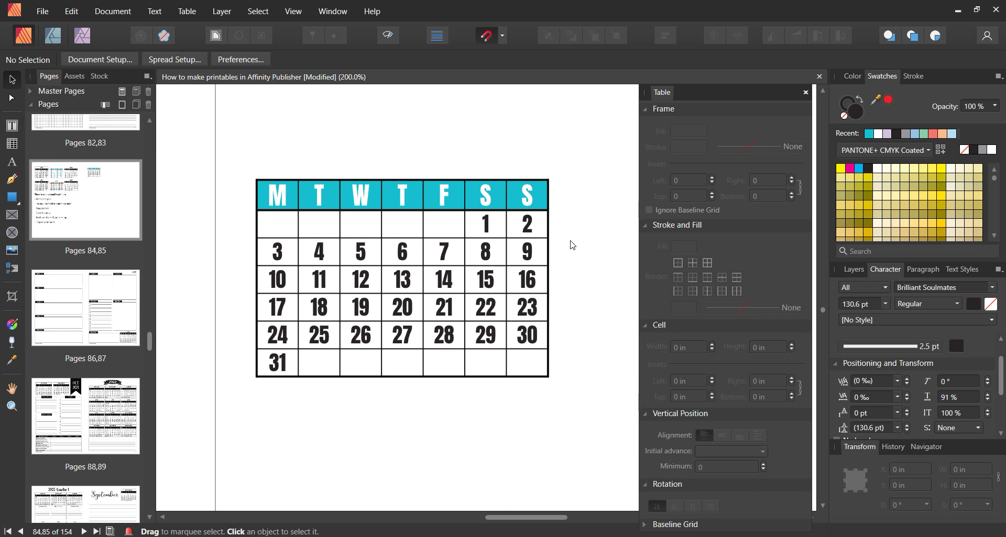
Try removing the inner border lines between the weekday header cells, and undo the change
{"action": "double_click", "coordinate": [532, 191]}
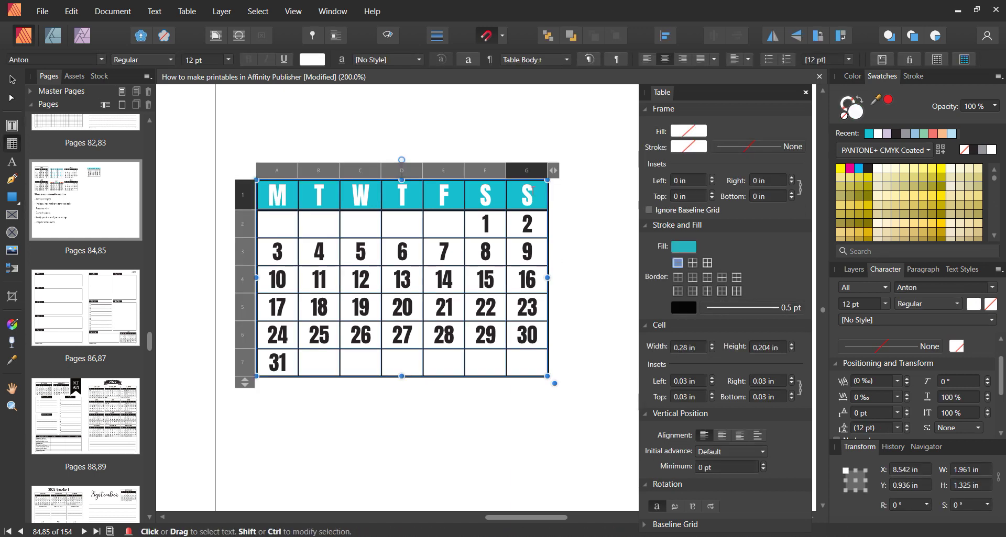
{"action": "left_click_drag", "start_coordinate": [285, 193], "coordinate": [528, 195]}
{"action": "left_click", "coordinate": [692, 263]}
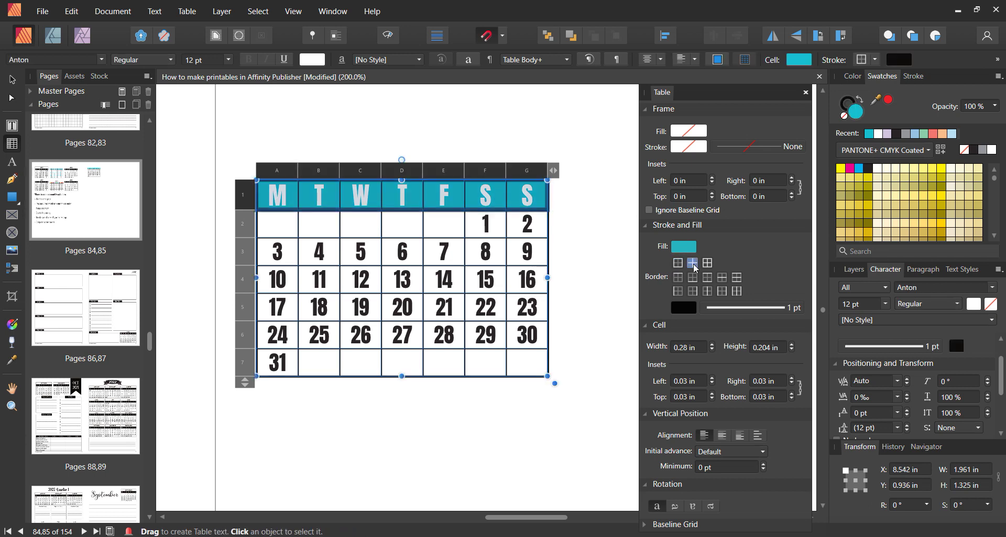
{"action": "left_click", "coordinate": [795, 313]}
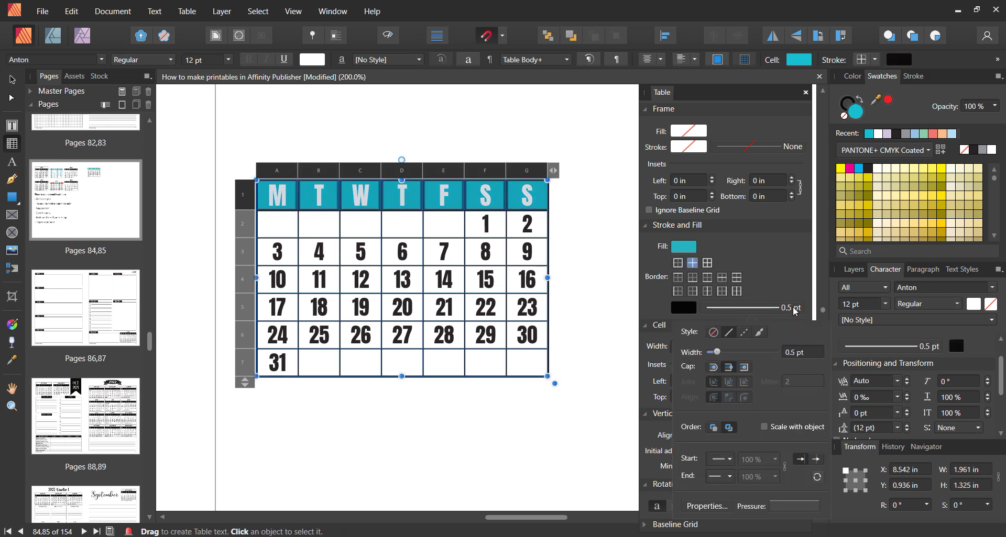
{"action": "left_click", "coordinate": [713, 334]}
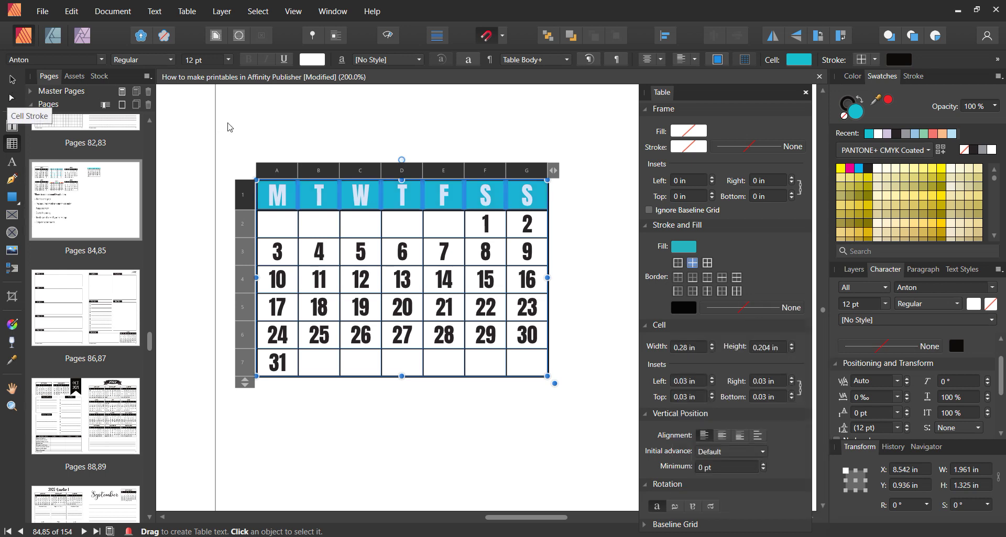
{"action": "key", "text": "Escape"}
{"action": "key", "text": "Escape"}
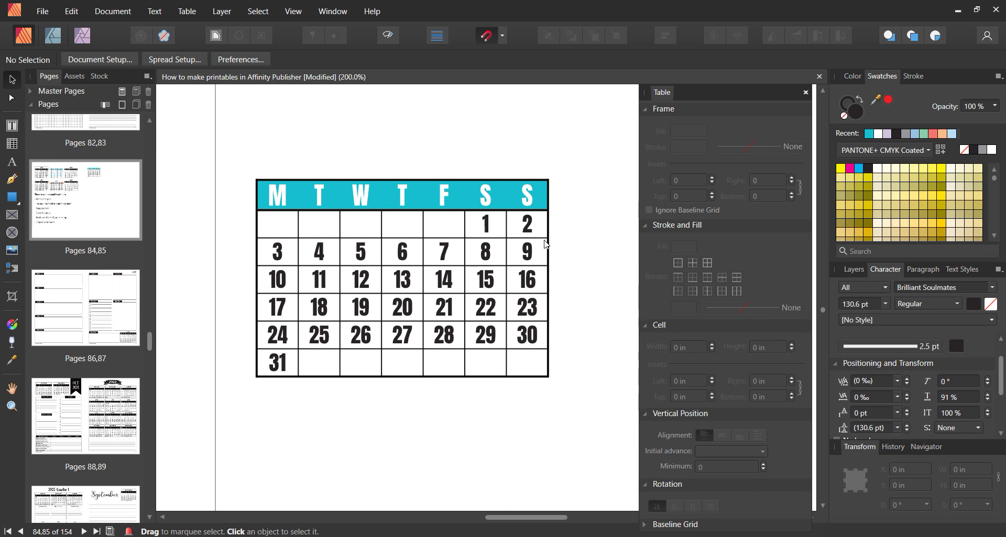
{"action": "key", "text": "ctrl+z"}
{"action": "key", "text": "ctrl+z"}
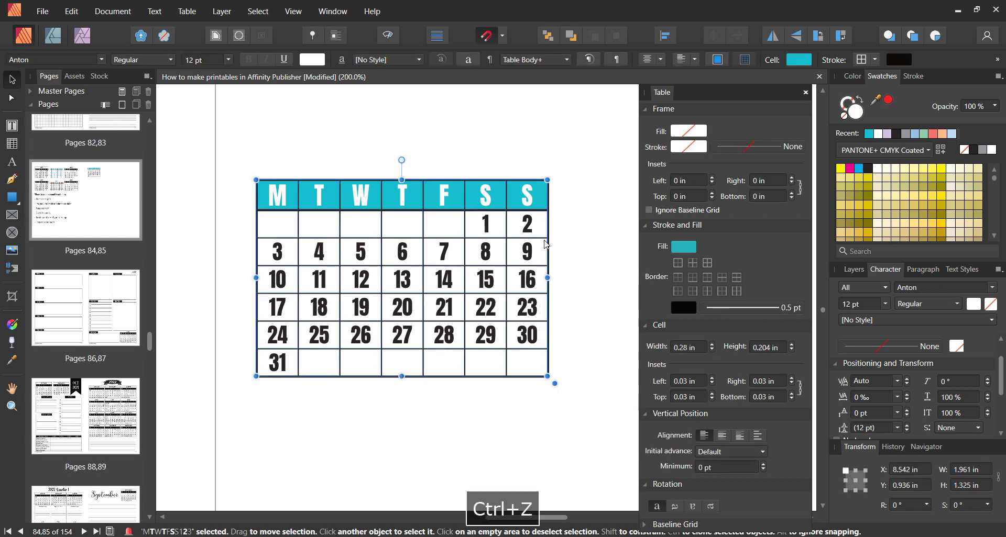
Set the inner borders of the weekday header row to a solid 0.7 pt line
{"action": "double_click", "coordinate": [291, 195]}
{"action": "left_click_drag", "start_coordinate": [292, 195], "coordinate": [527, 196]}
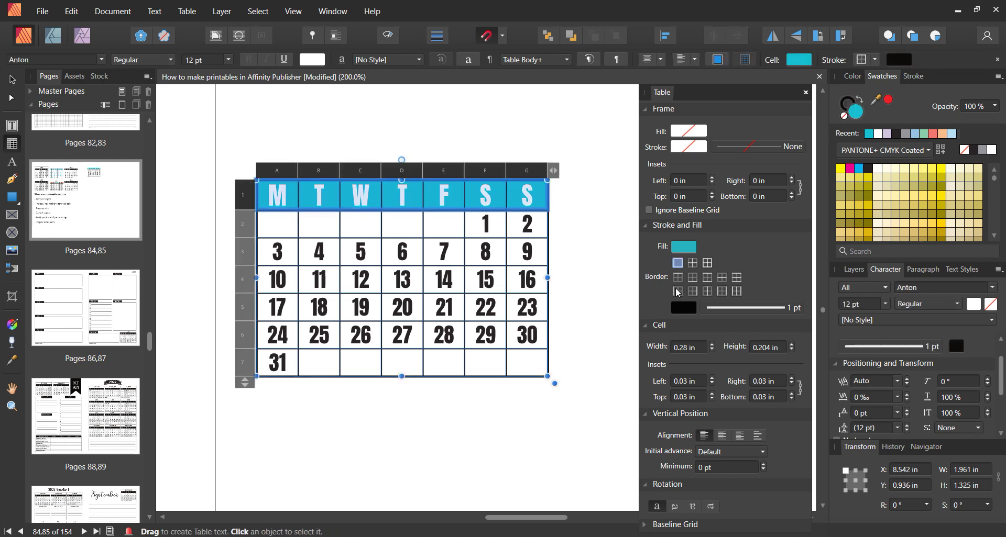
{"action": "left_click", "coordinate": [691, 263]}
{"action": "left_click", "coordinate": [790, 311]}
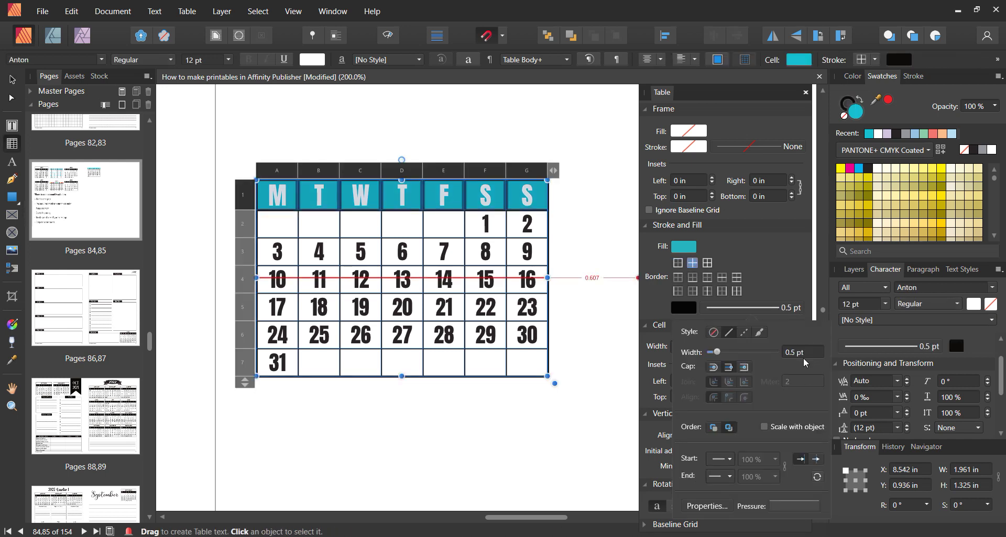
{"action": "left_click", "coordinate": [713, 333]}
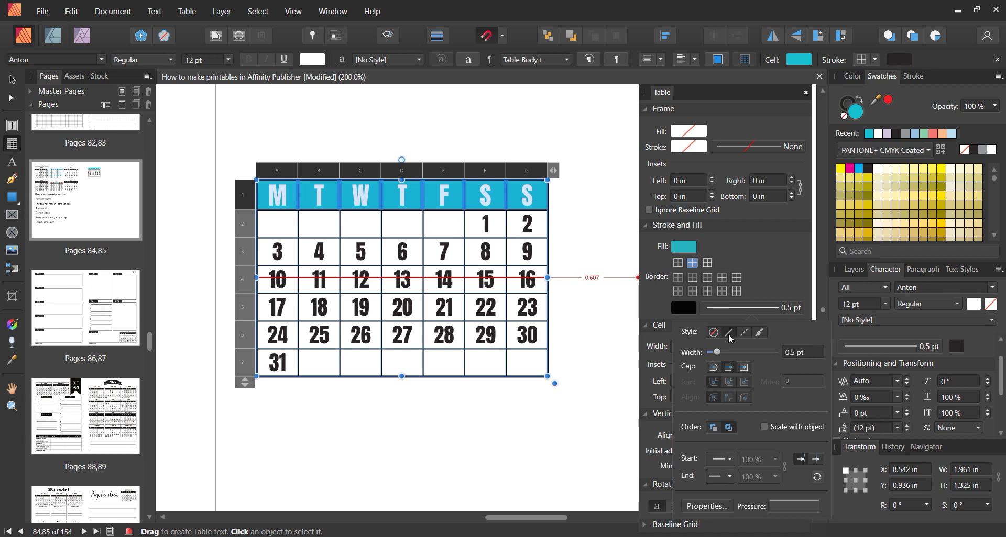
{"action": "left_click", "coordinate": [810, 352]}
{"action": "type", "text": "0.7"}
{"action": "key", "text": "Return"}
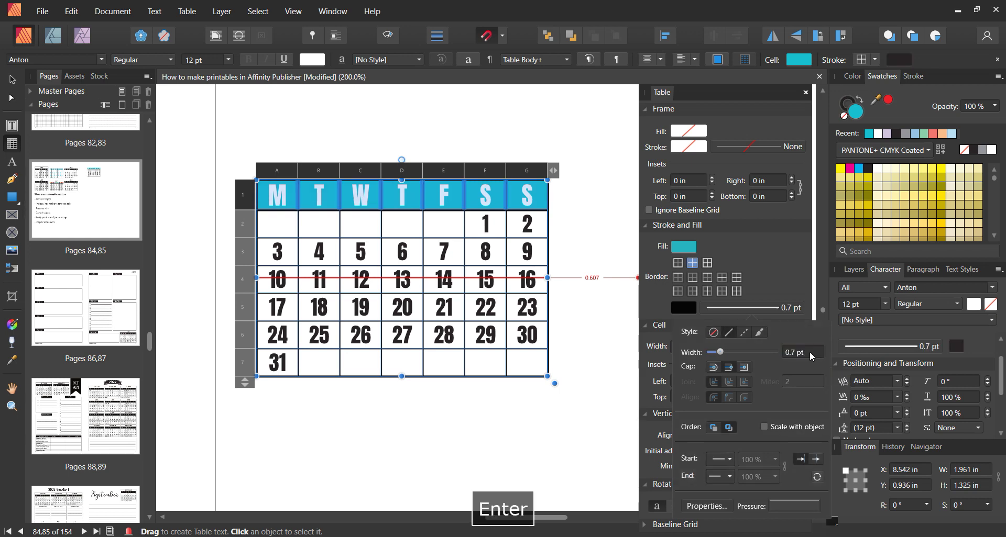
{"action": "left_click", "coordinate": [12, 79]}
{"action": "left_click", "coordinate": [314, 135]}
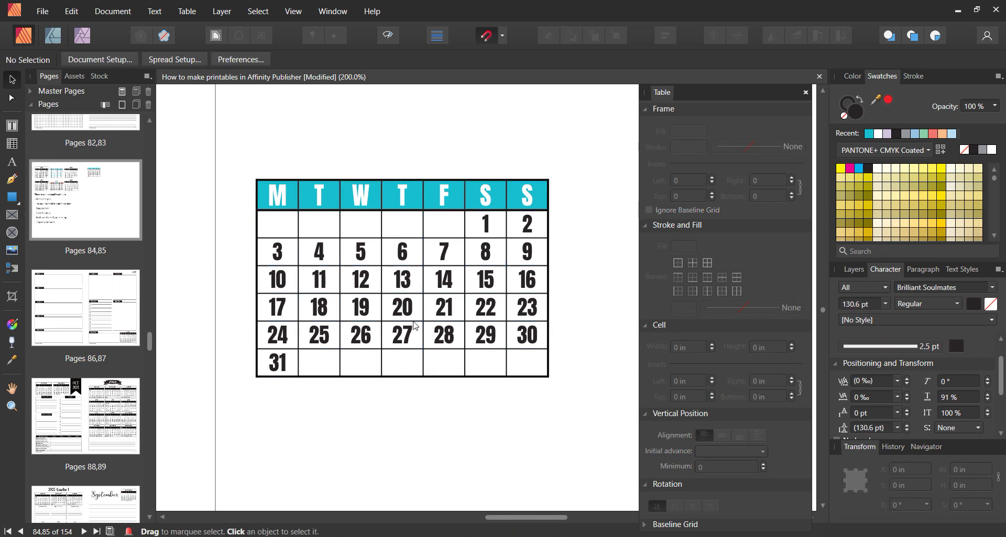
Fill the row with the dates 3 to 9 with the light blue recent swatch
{"action": "double_click", "coordinate": [525, 341]}
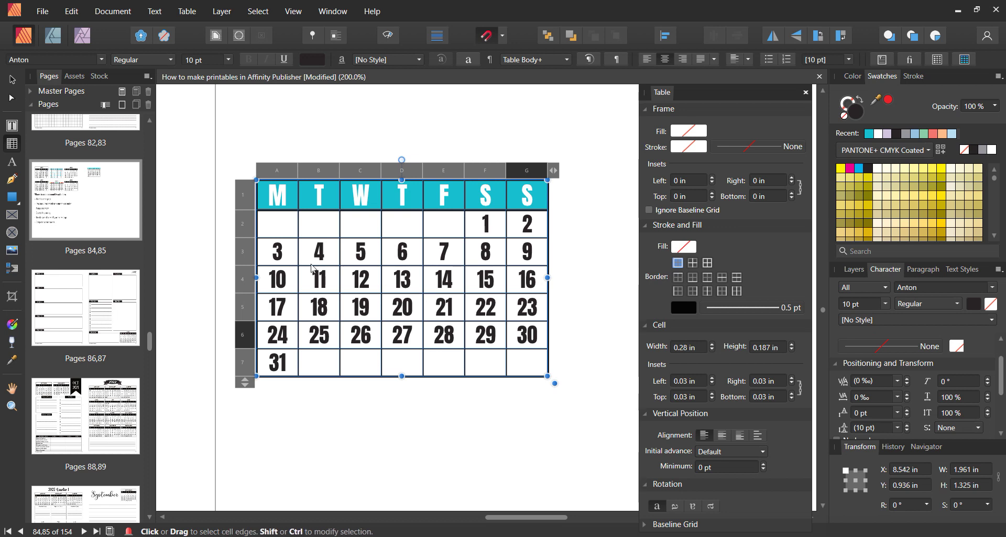
{"action": "left_click_drag", "start_coordinate": [278, 252], "coordinate": [545, 257]}
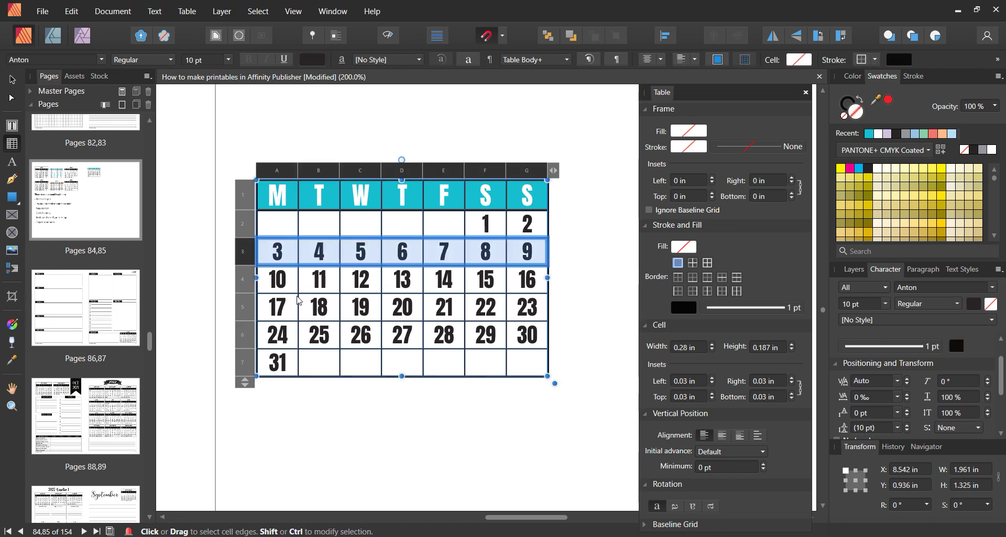
{"action": "left_click", "coordinate": [690, 247]}
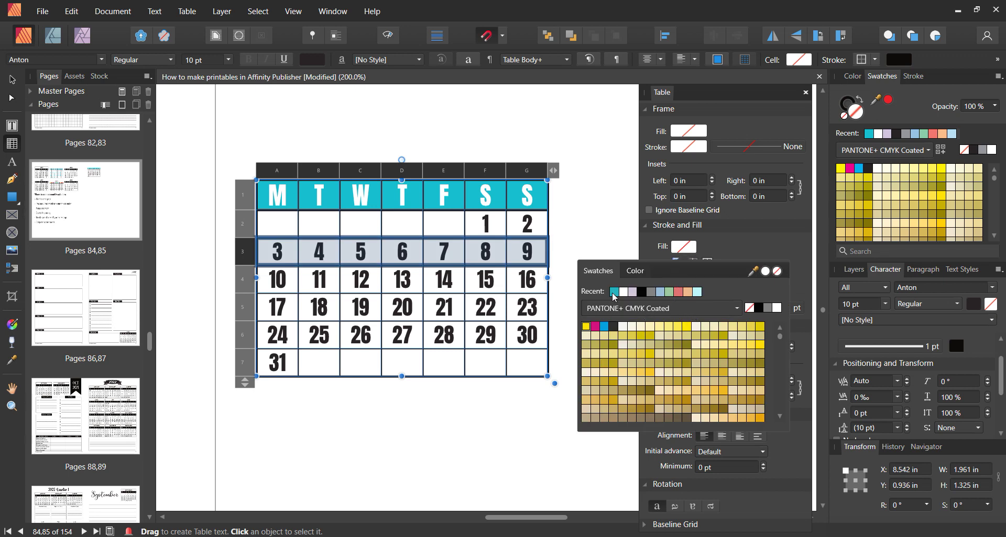
{"action": "left_click", "coordinate": [697, 292]}
Fill the row with the dates 17 to 23 with the light blue recent swatch
{"action": "left_click_drag", "start_coordinate": [278, 308], "coordinate": [526, 310]}
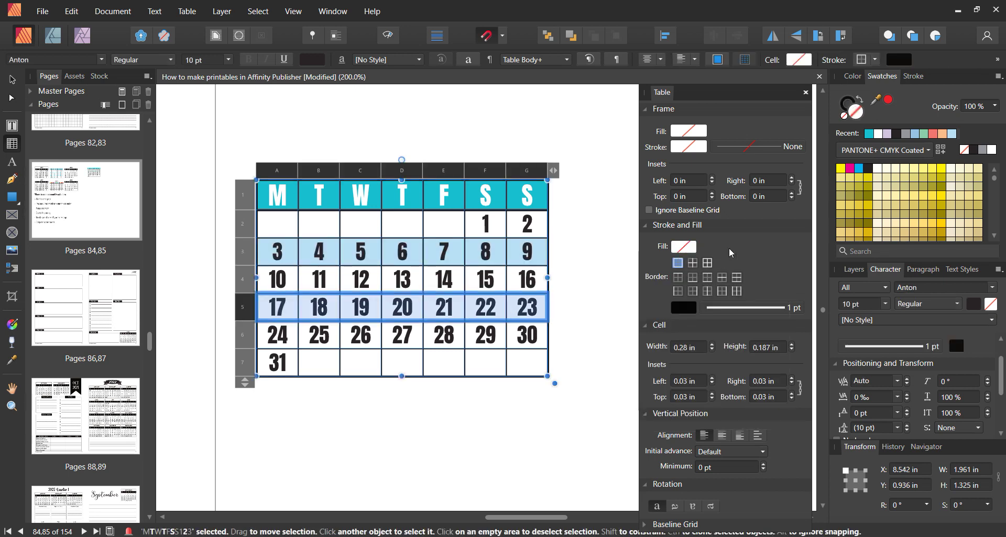
{"action": "left_click", "coordinate": [684, 247]}
{"action": "left_click", "coordinate": [695, 294]}
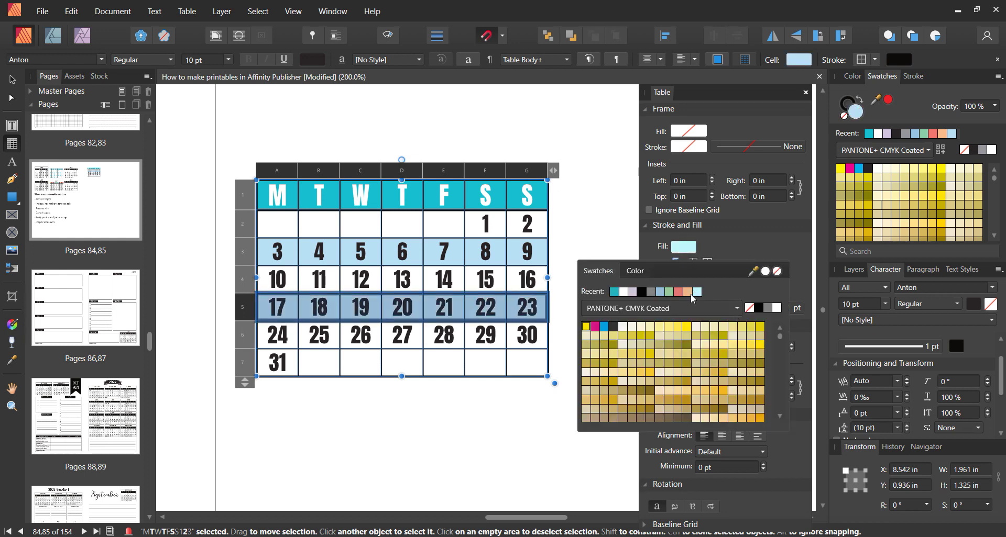
{"action": "left_click", "coordinate": [536, 308]}
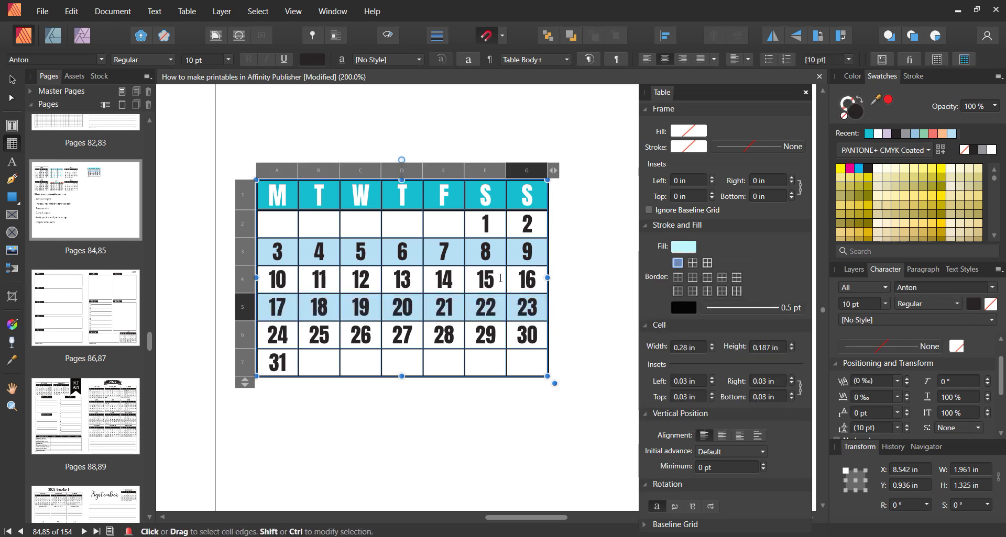
Remove the cell fill from all the date rows below the weekday header
{"action": "left_click_drag", "start_coordinate": [284, 222], "coordinate": [526, 363]}
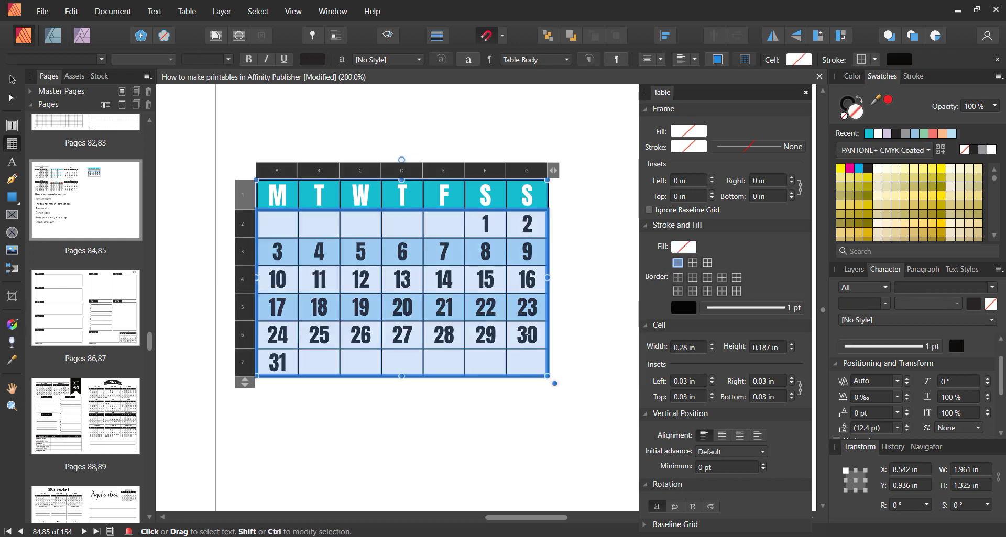
{"action": "left_click", "coordinate": [684, 247]}
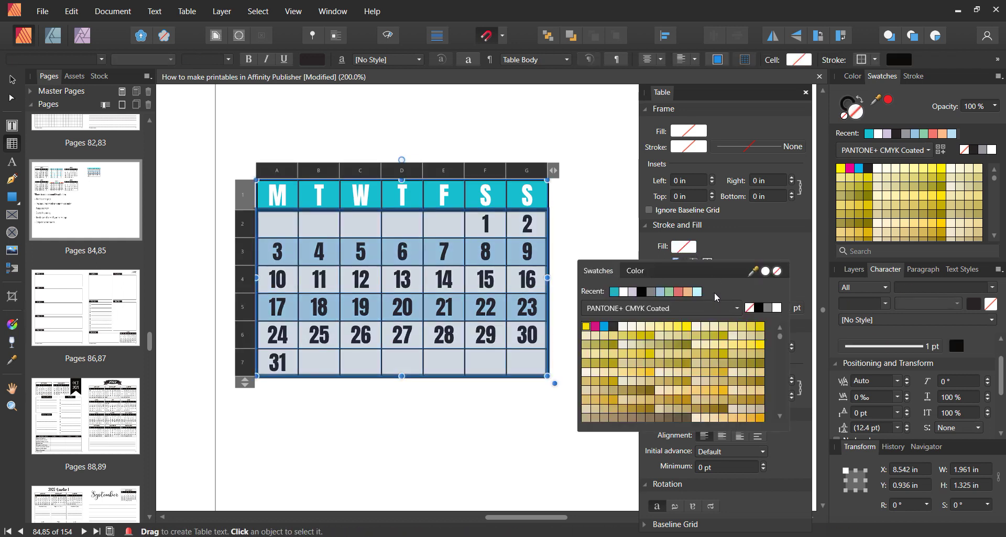
{"action": "left_click", "coordinate": [777, 273]}
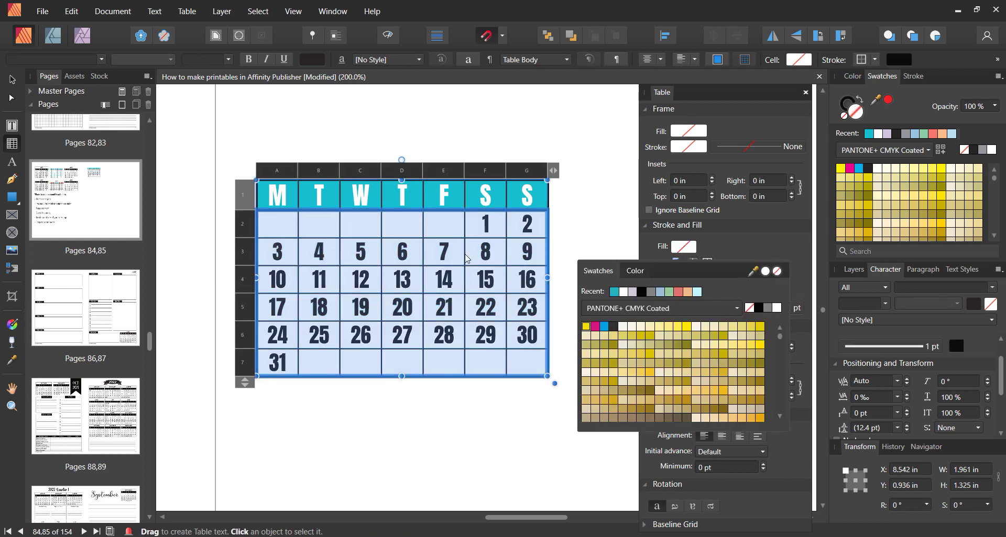
{"action": "left_click", "coordinate": [534, 234]}
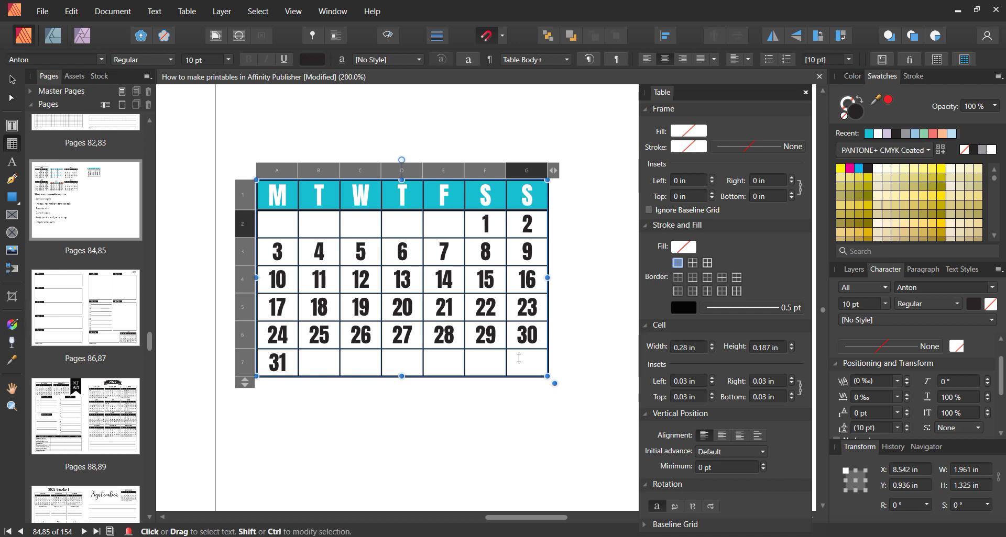
{"action": "key", "text": "Escape"}
Try removing all inner and outer border lines of the calendar table, and undo the change
{"action": "mouse_move", "coordinate": [555, 518]}
{"action": "left_mouse_down"}
{"action": "mouse_move", "coordinate": [474, 518]}
{"action": "mouse_move", "coordinate": [547, 518]}
{"action": "left_mouse_up"}
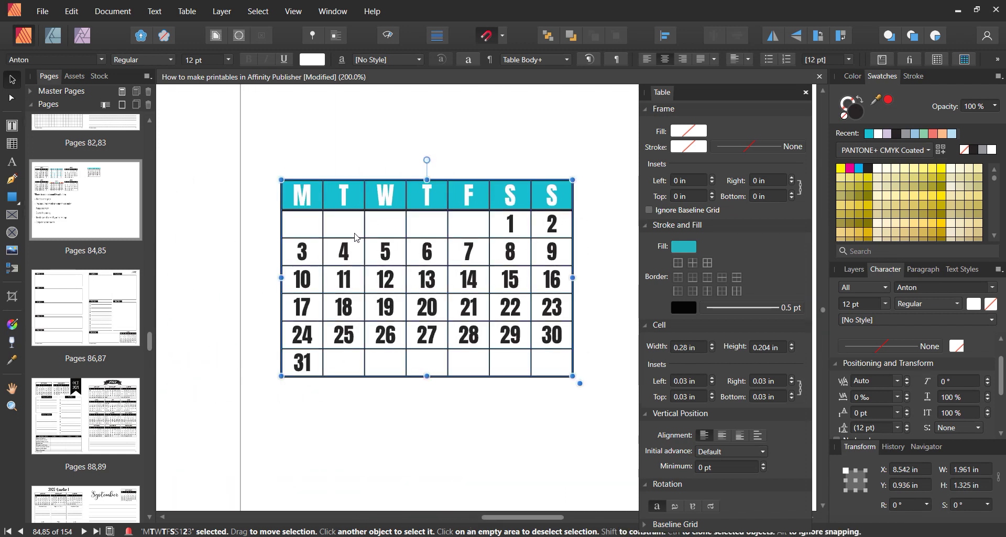
{"action": "double_click", "coordinate": [315, 207]}
{"action": "left_click_drag", "start_coordinate": [315, 206], "coordinate": [572, 364]}
{"action": "left_click", "coordinate": [708, 264]}
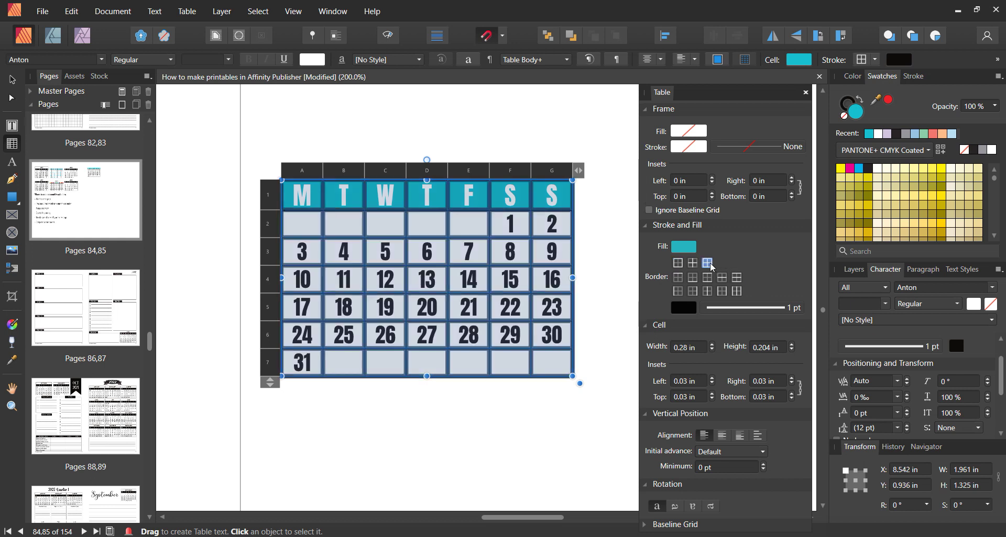
{"action": "left_click", "coordinate": [794, 311]}
{"action": "left_click", "coordinate": [714, 334]}
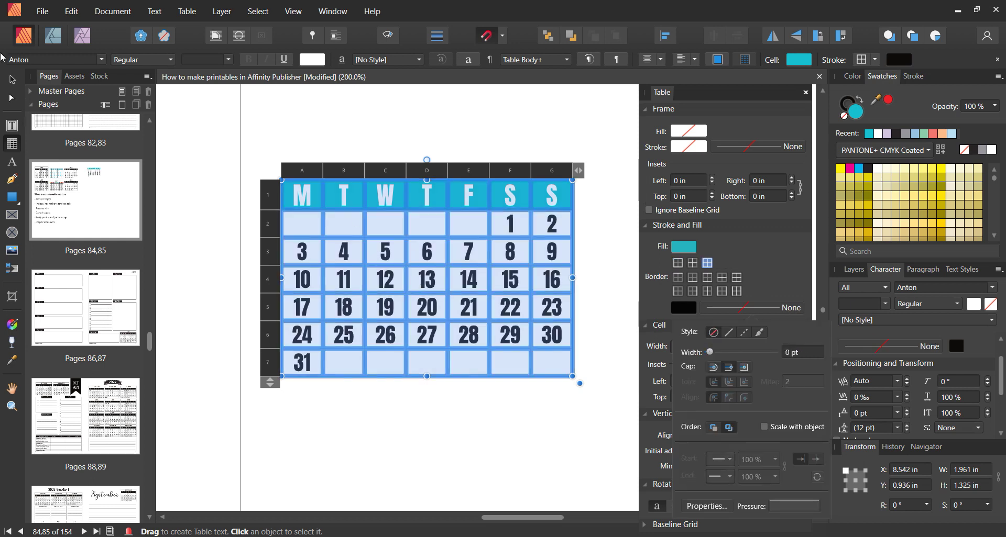
{"action": "left_click", "coordinate": [12, 79]}
{"action": "left_click", "coordinate": [262, 293]}
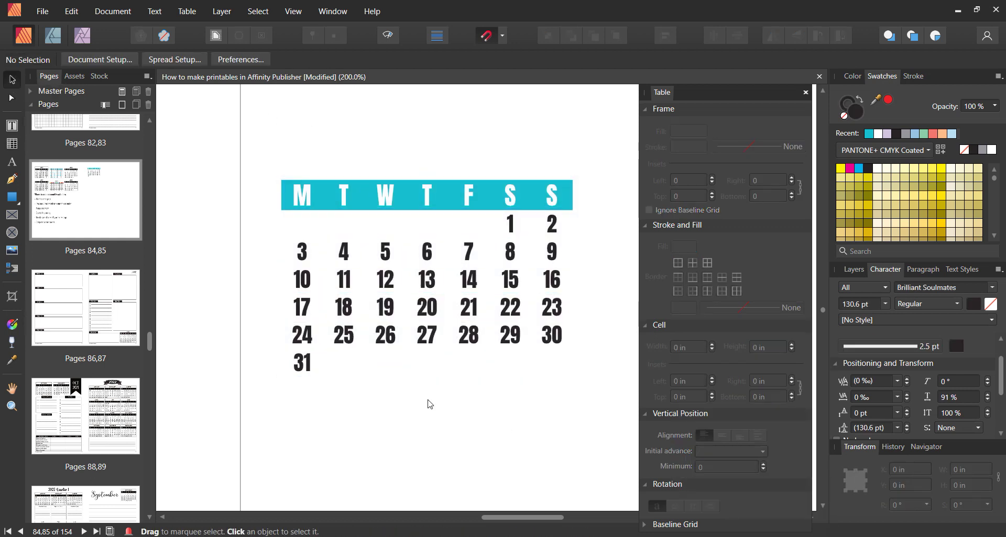
{"action": "key", "text": "ctrl+z"}
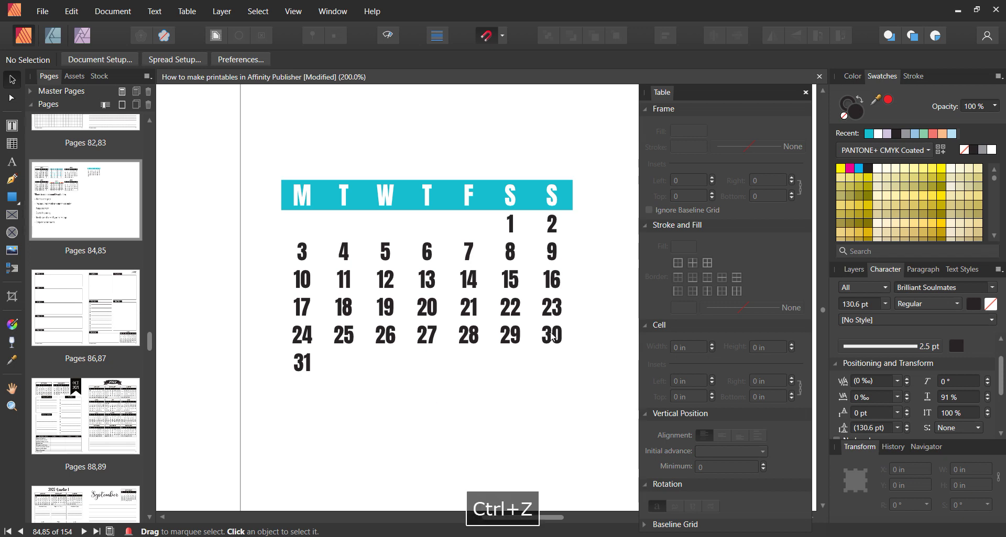
{"action": "key", "text": "ctrl+z"}
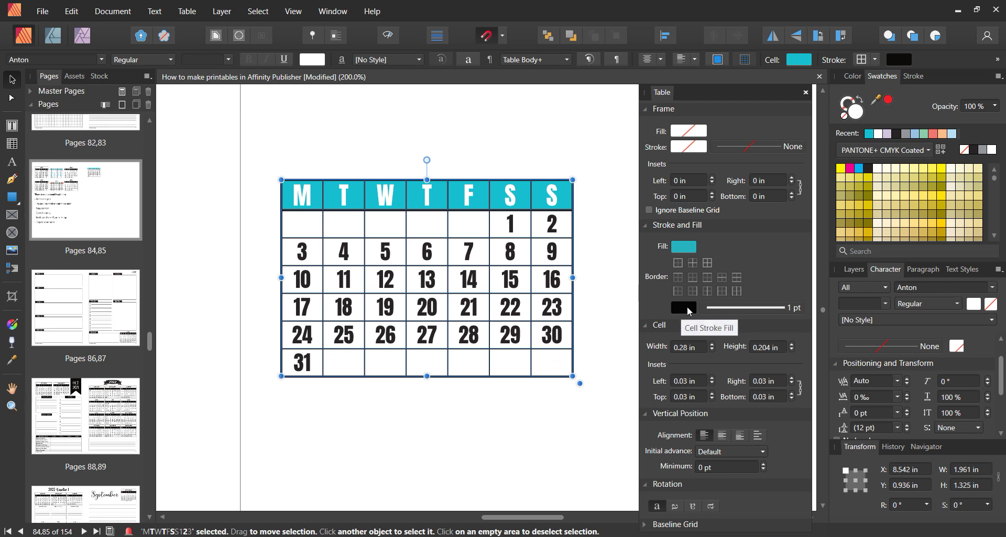
Colour the outer border of the whole calendar table with the teal recent swatch
{"action": "double_click", "coordinate": [302, 195]}
{"action": "left_click_drag", "start_coordinate": [302, 195], "coordinate": [560, 369]}
{"action": "left_click", "coordinate": [683, 307]}
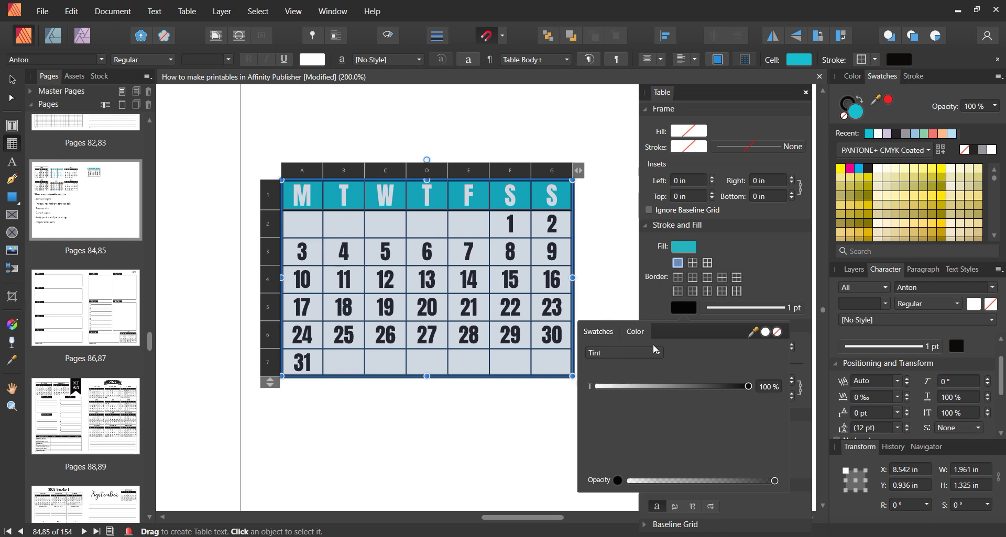
{"action": "left_click", "coordinate": [598, 331]}
{"action": "left_click", "coordinate": [615, 356]}
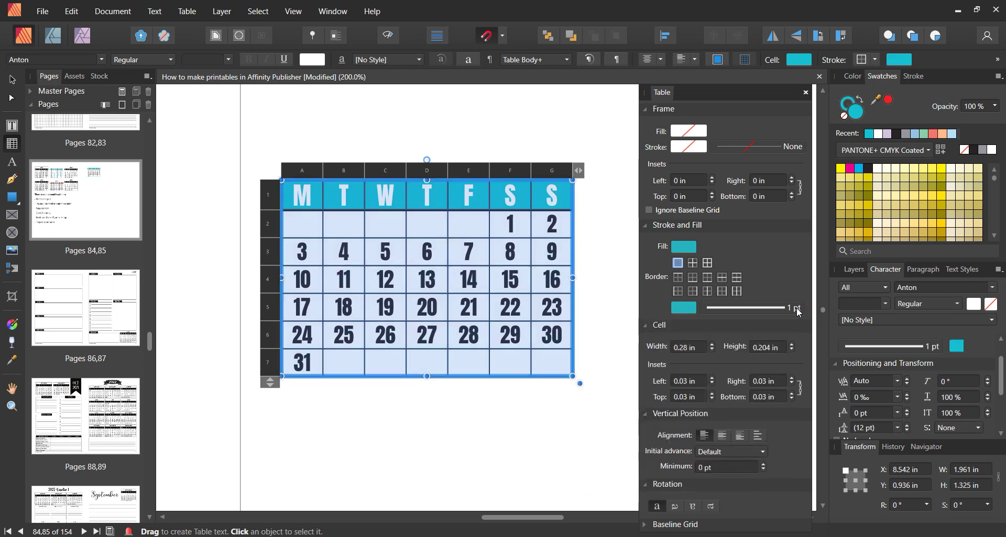
Apply teal 1 pt lines to all inner and outer borders of the calendar table
{"action": "left_click", "coordinate": [712, 265]}
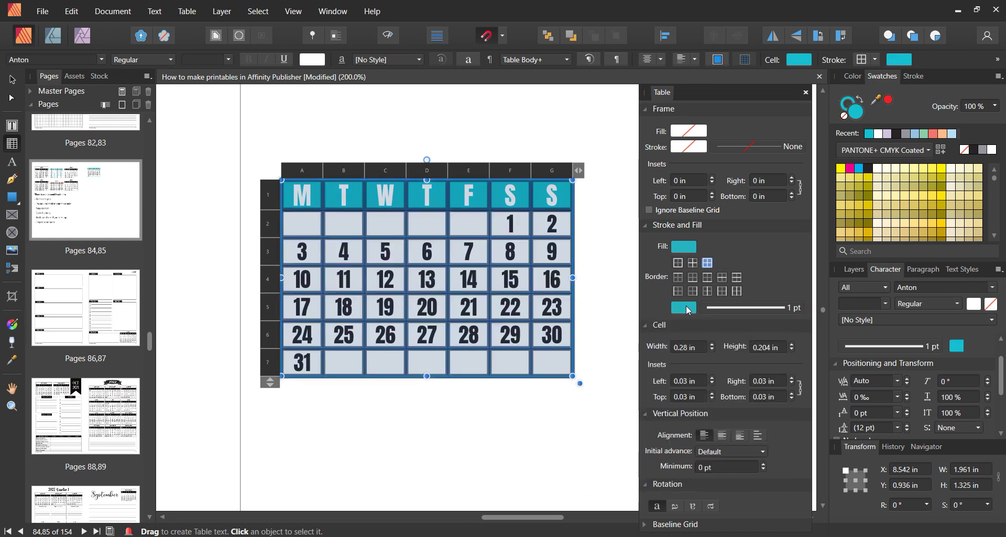
{"action": "left_click", "coordinate": [686, 308]}
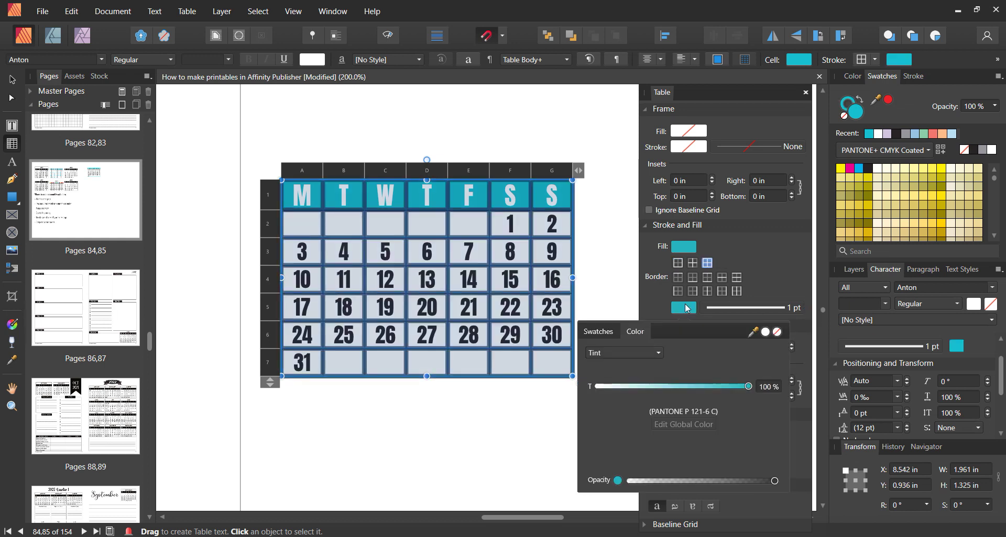
{"action": "left_click", "coordinate": [613, 335]}
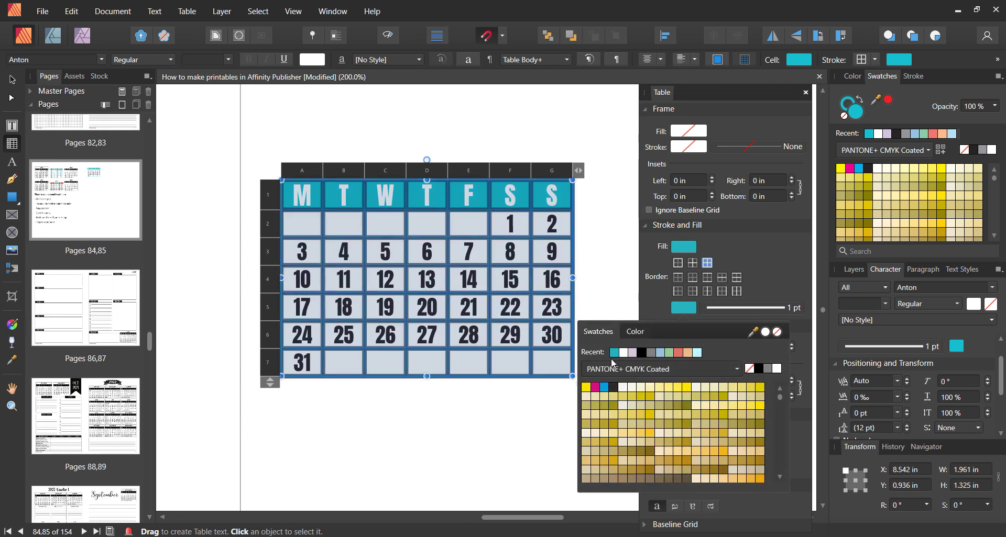
{"action": "left_click", "coordinate": [796, 309]}
{"action": "left_click", "coordinate": [803, 352]}
{"action": "type", "text": "1"}
{"action": "key", "text": "Return"}
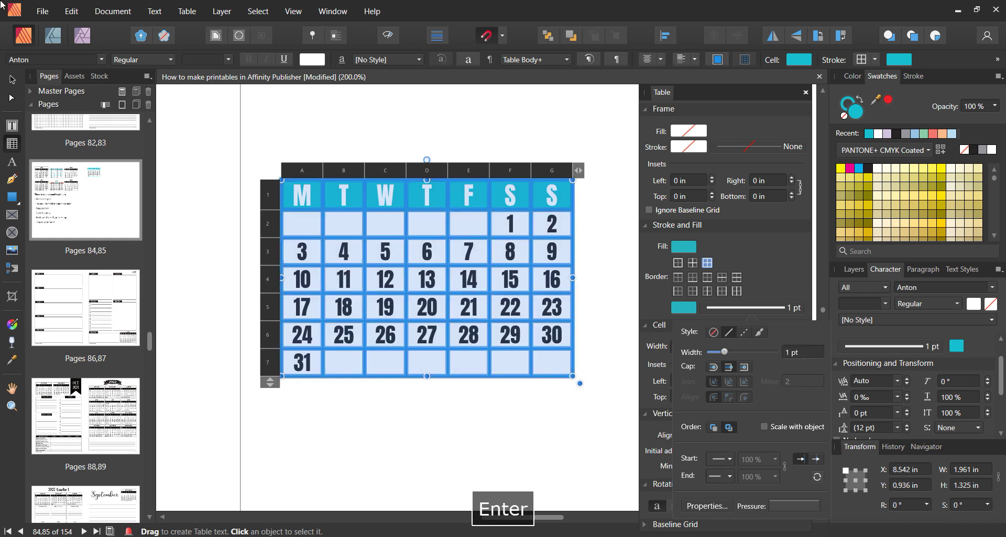
{"action": "left_click", "coordinate": [13, 81]}
{"action": "left_click", "coordinate": [311, 136]}
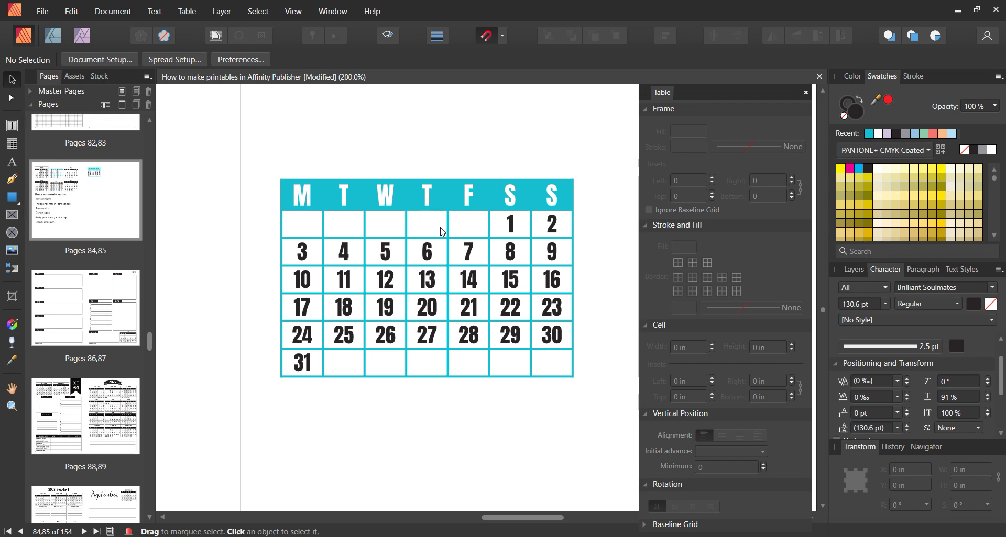
Undo the teal border changes on the calendar table to restore the black lines
{"action": "left_click", "coordinate": [459, 208]}
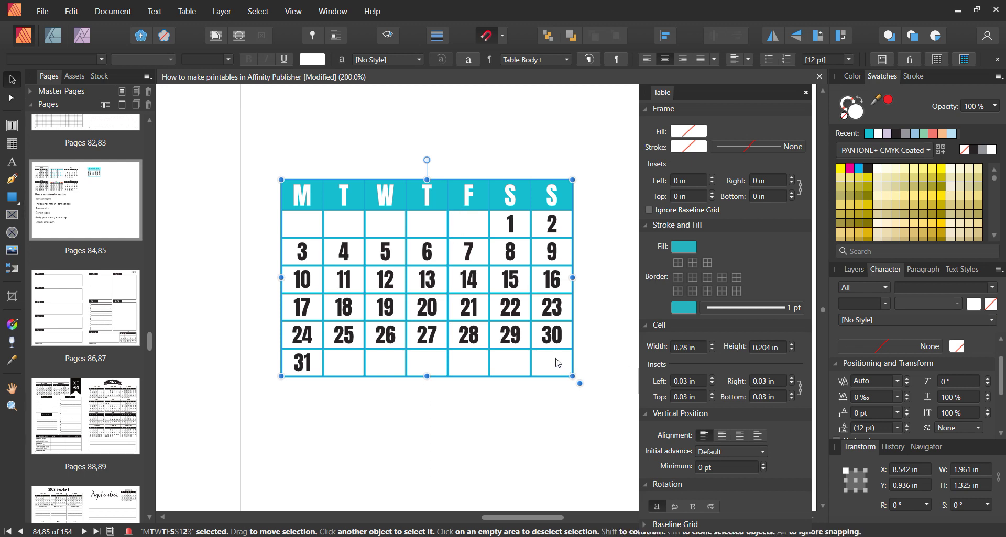
{"action": "key", "text": "ctrl+z"}
{"action": "key", "text": "ctrl+z"}
{"action": "key", "text": "ctrl+z"}
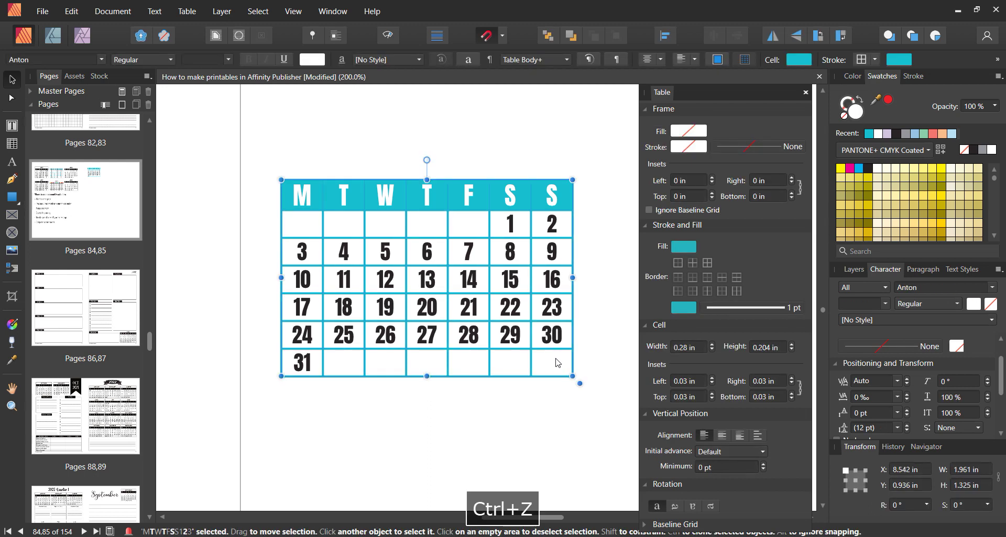
{"action": "key", "text": "ctrl+z"}
{"action": "key", "text": "ctrl+z"}
{"action": "left_click", "coordinate": [596, 337]}
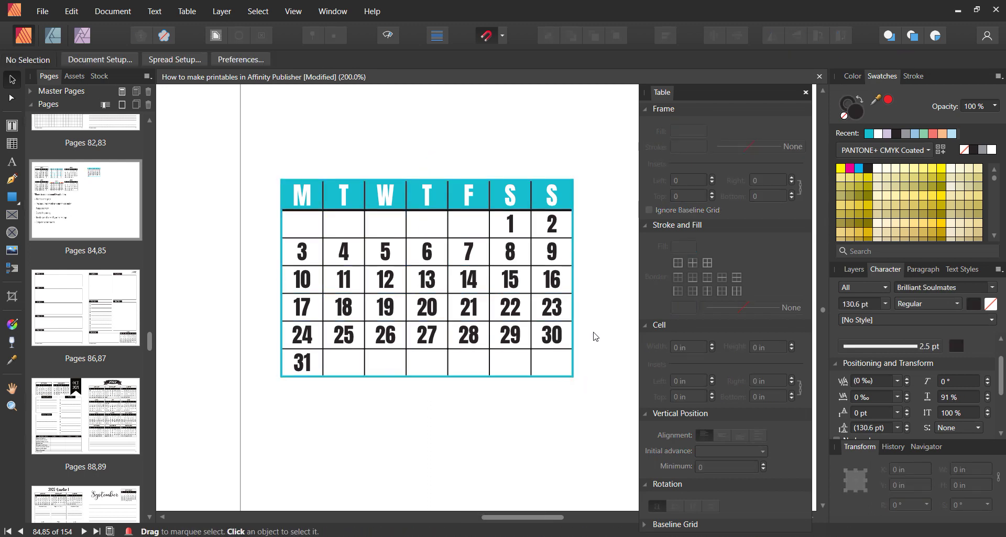
{"action": "key", "text": "ctrl+z"}
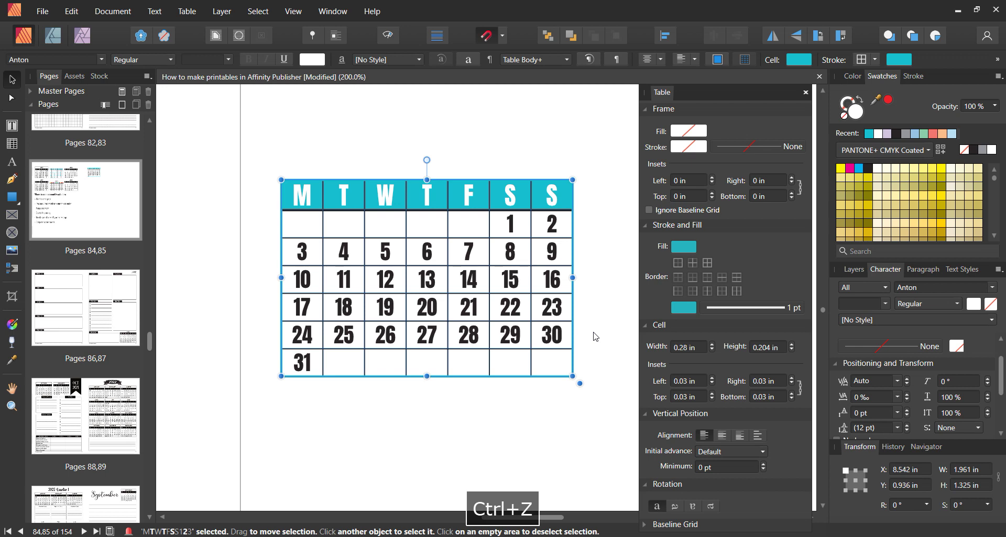
{"action": "key", "text": "ctrl+z"}
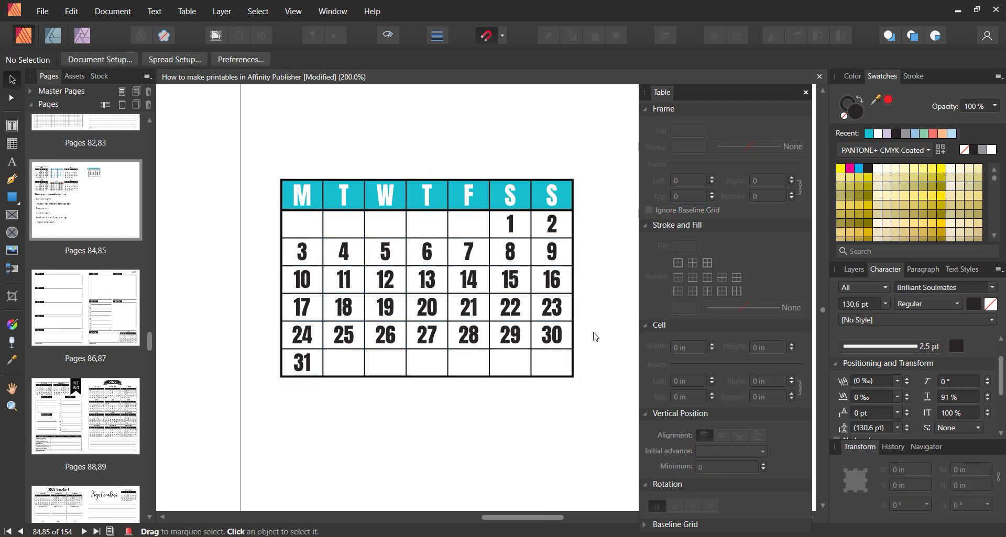
Insert a blank table row directly below the weekday header row
{"action": "left_click_drag", "start_coordinate": [542, 519], "coordinate": [397, 518]}
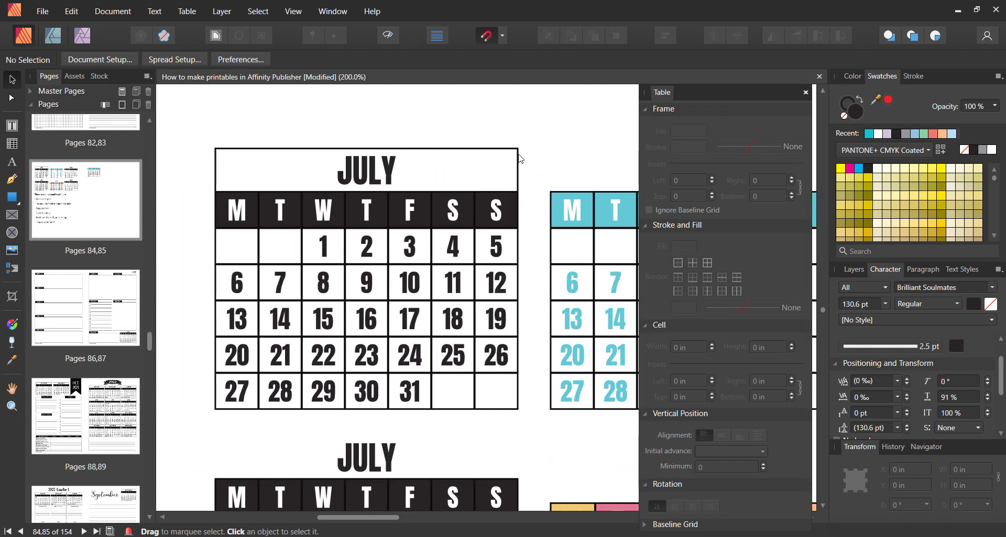
{"action": "scroll", "coordinate": [427, 318], "scroll_direction": "down", "scroll_amount": 5}
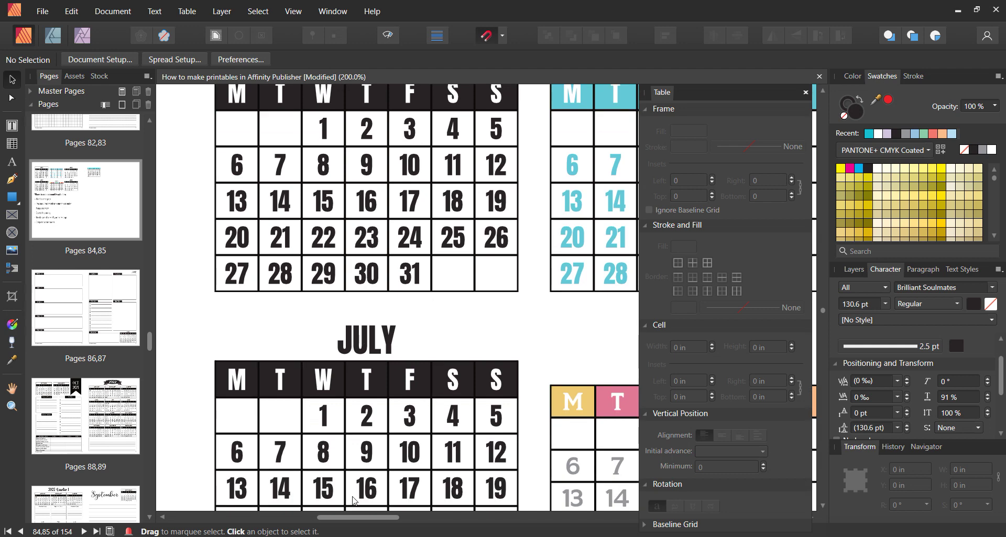
{"action": "scroll", "coordinate": [403, 452], "scroll_direction": "down", "scroll_amount": 3}
{"action": "left_click_drag", "start_coordinate": [374, 517], "coordinate": [547, 499]}
{"action": "scroll", "coordinate": [414, 332], "scroll_direction": "up", "scroll_amount": 10}
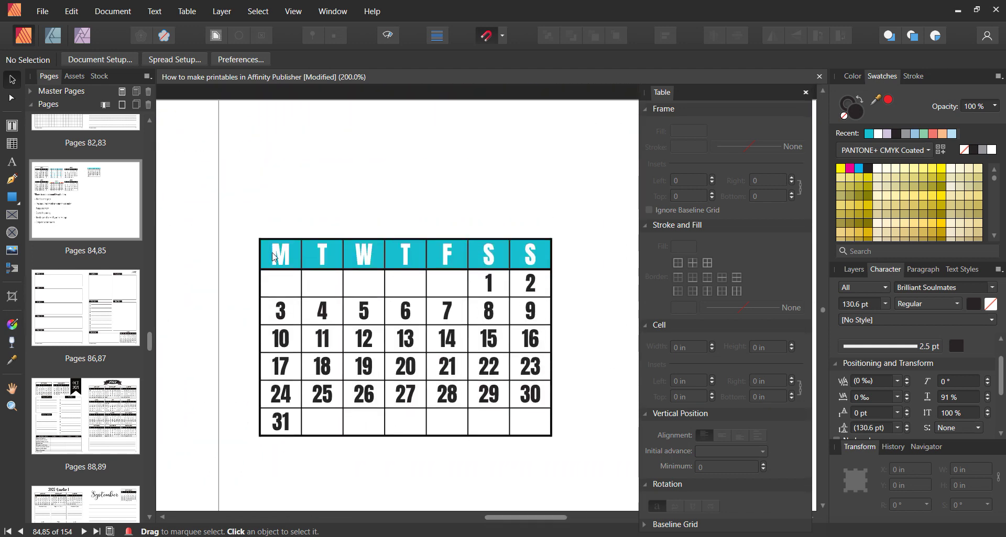
{"action": "left_click", "coordinate": [274, 256]}
{"action": "double_click", "coordinate": [275, 257]}
{"action": "right_click", "coordinate": [279, 257]}
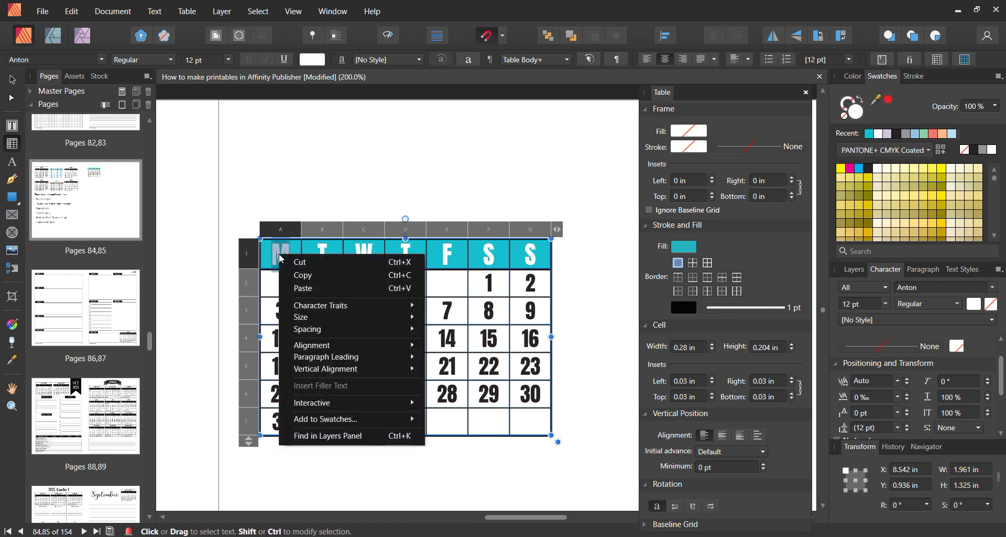
{"action": "left_click", "coordinate": [249, 255]}
{"action": "right_click", "coordinate": [250, 255]}
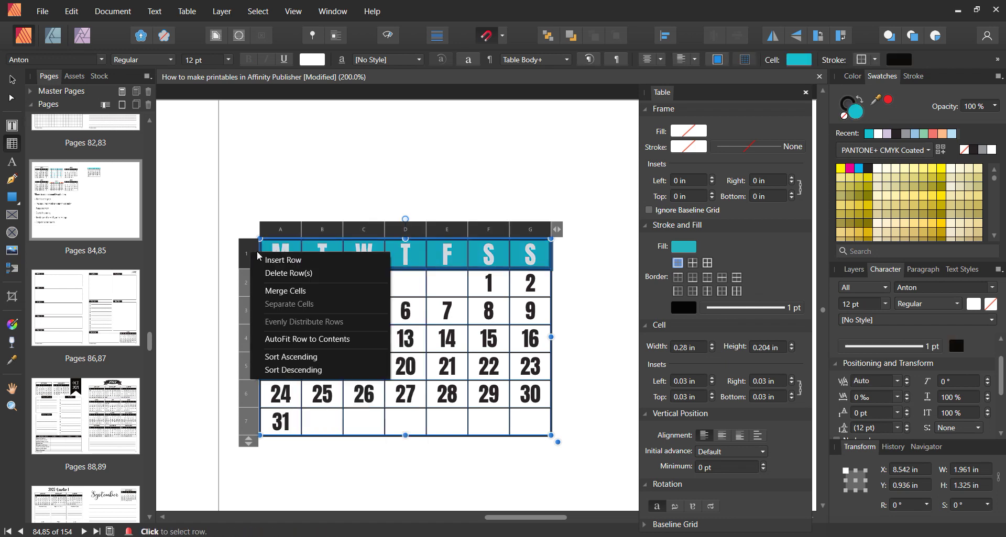
{"action": "left_click", "coordinate": [317, 258]}
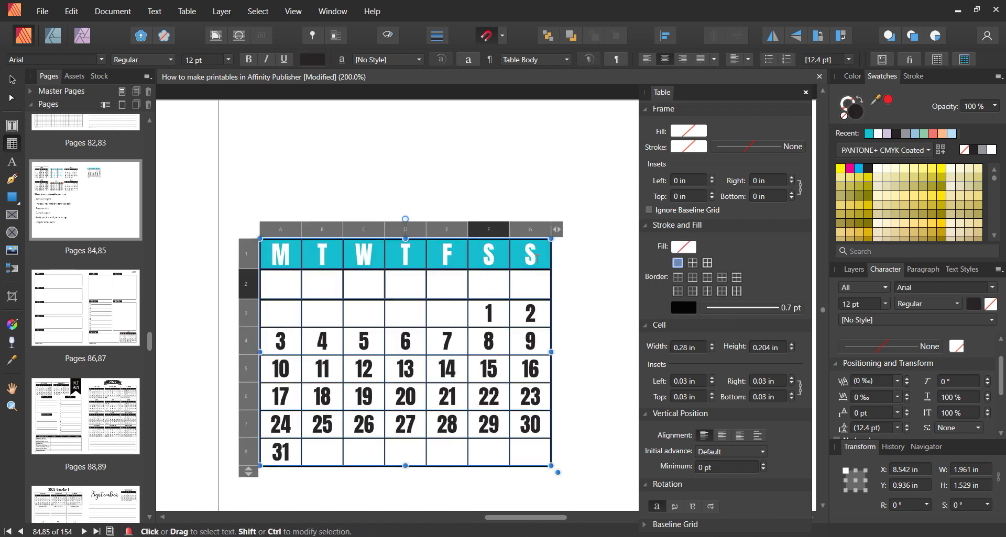
Copy the weekday header row into the blank second row
{"action": "left_click_drag", "start_coordinate": [534, 257], "coordinate": [534, 283]}
{"action": "key", "text": "ctrl+c"}
{"action": "key", "text": "ctrl+v"}
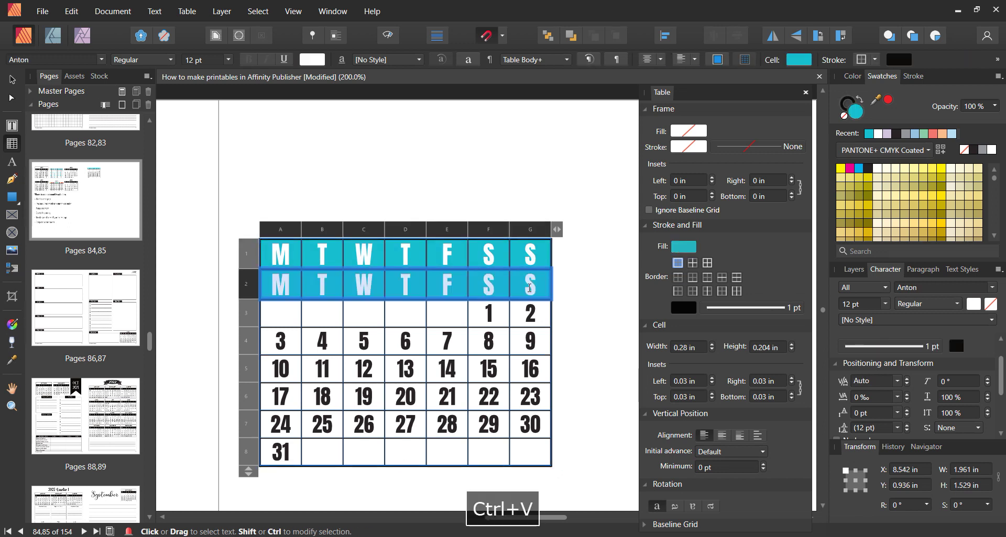
Merge all seven cells of the first table row into a single cell
{"action": "left_click_drag", "start_coordinate": [280, 255], "coordinate": [525, 256]}
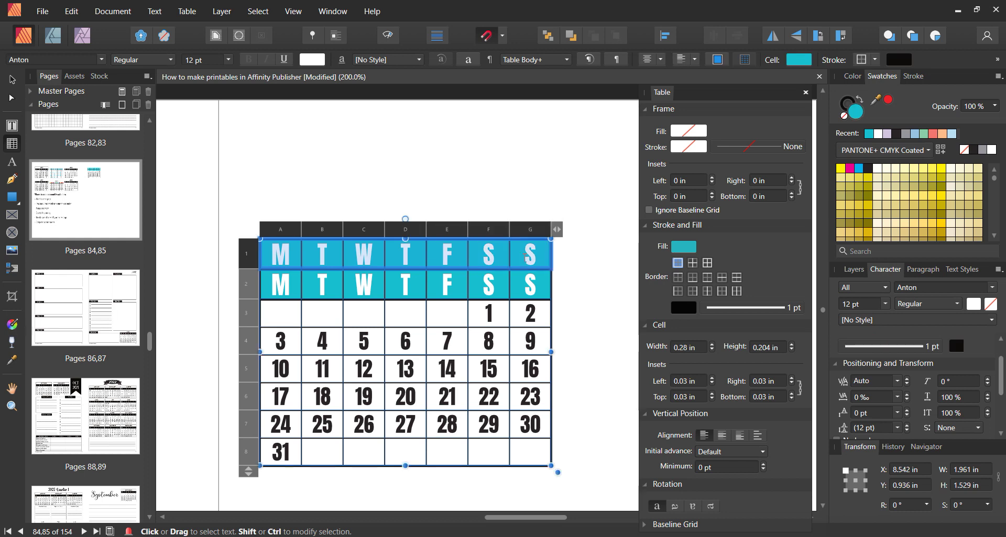
{"action": "left_click", "coordinate": [716, 62]}
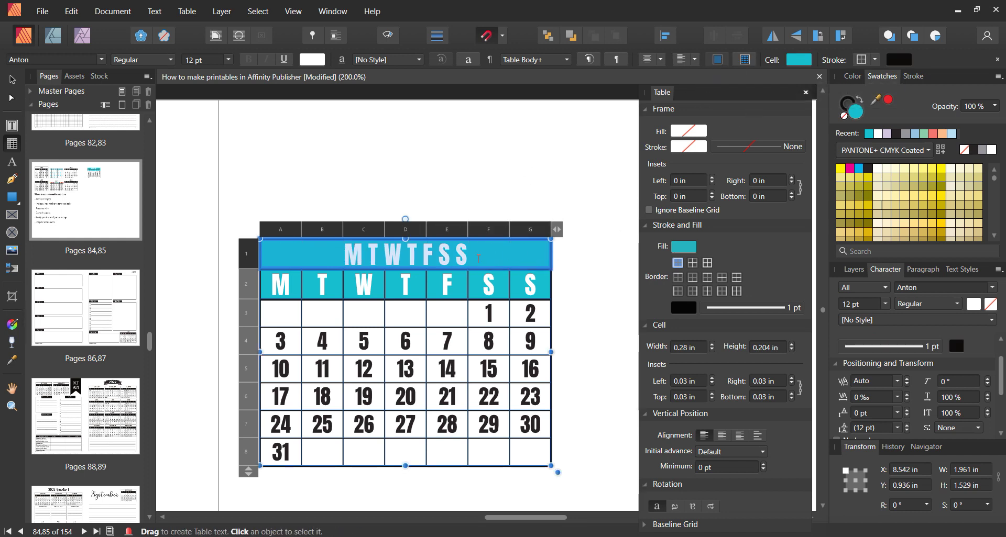
{"action": "key", "text": "Escape"}
{"action": "key", "text": "Escape"}
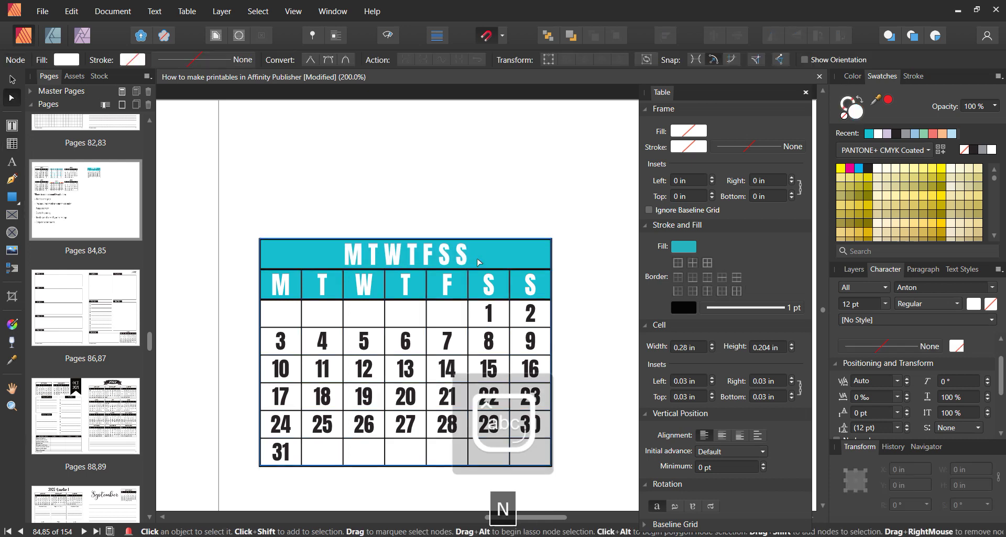
Delete the weekday letters after the M in the merged title cell of the calendar table
{"action": "double_click", "coordinate": [478, 262]}
{"action": "key", "text": "BackSpace"}
{"action": "key", "text": "BackSpace"}
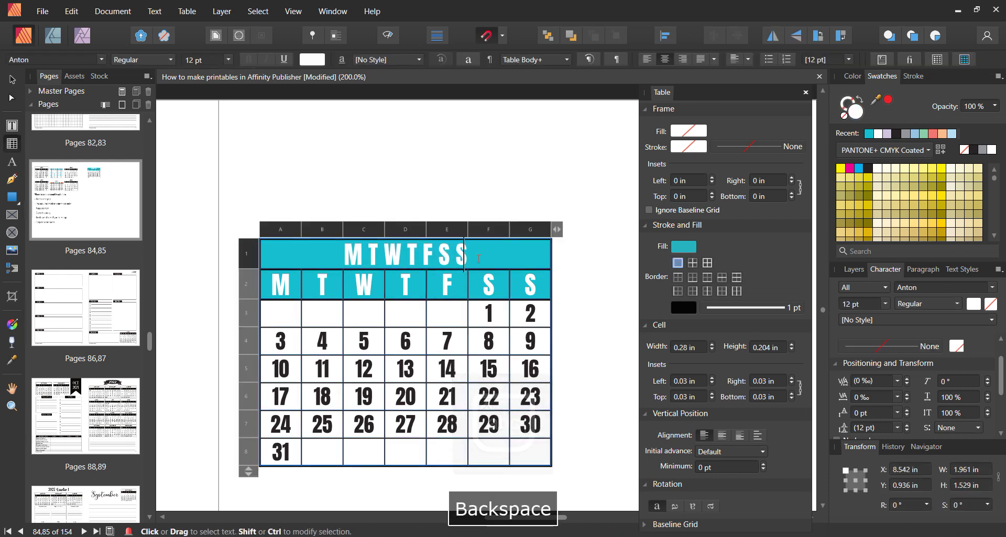
{"action": "key", "text": "BackSpace"}
{"action": "key", "text": "BackSpace"}
{"action": "key", "text": "BackSpace"}
{"action": "key", "text": "BackSpace"}
{"action": "type", "text": "j"}
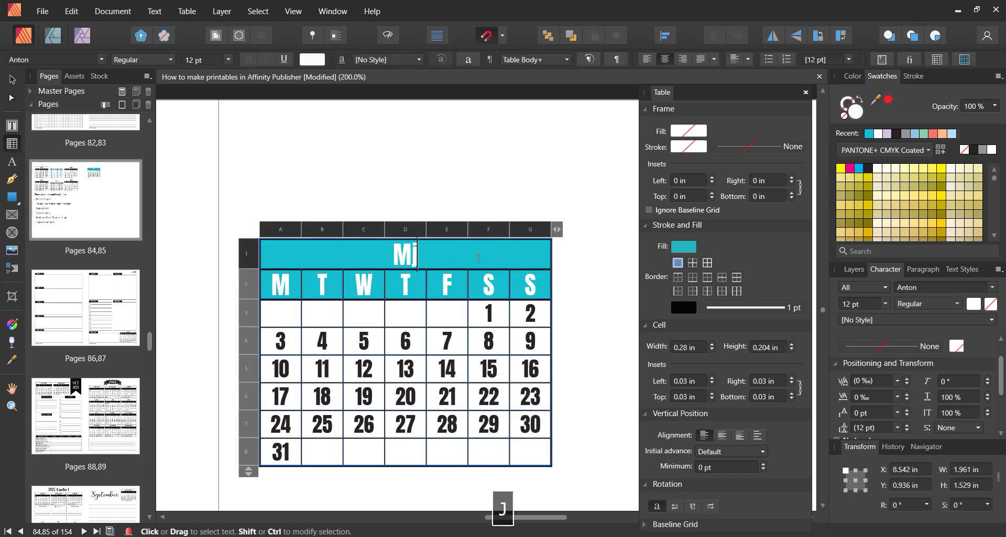
{"action": "key", "text": "BackSpace"}
{"action": "key", "text": "BackSpace"}
{"action": "key", "text": "Caps_Lock"}
{"action": "type", "text": "JANUARY"}
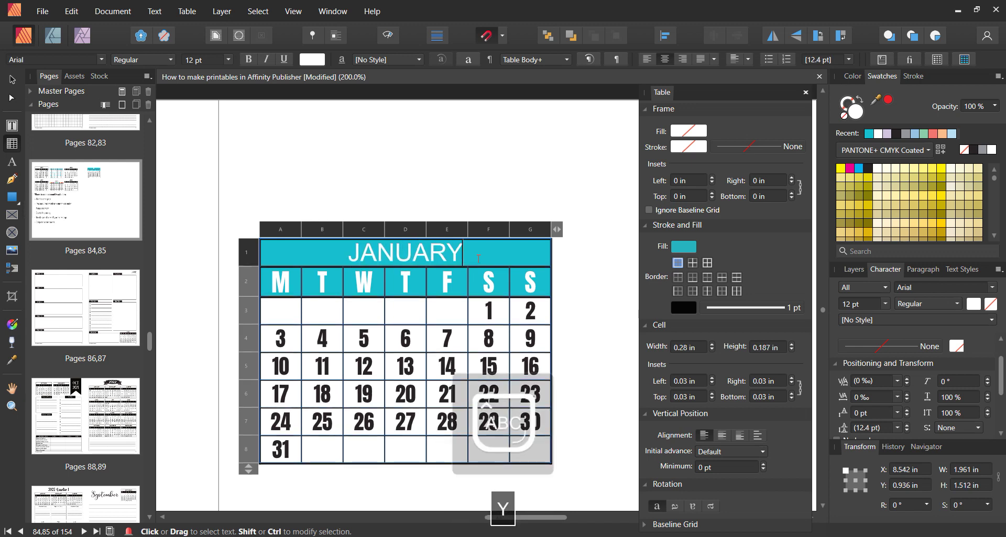
{"action": "left_click", "coordinate": [375, 257]}
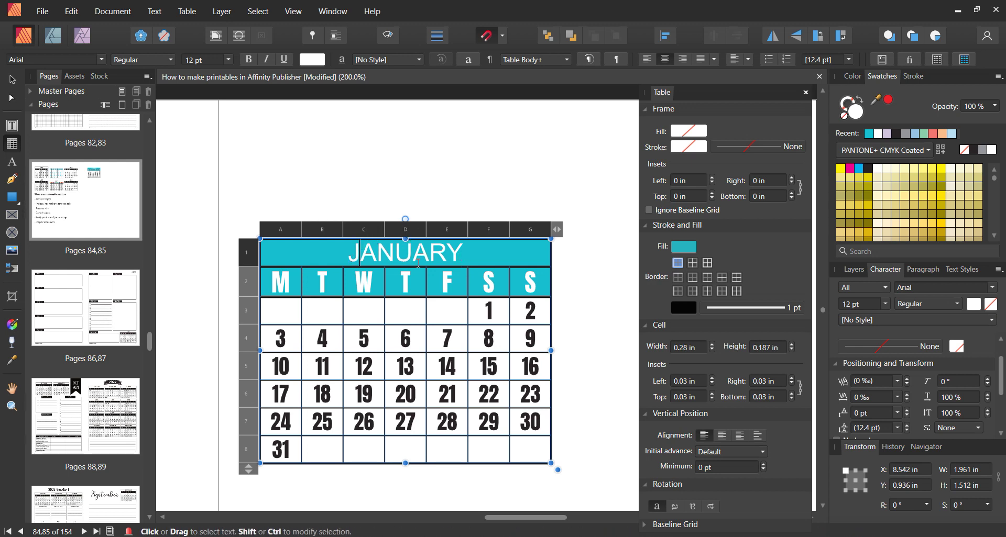
{"action": "key", "text": "ctrl+z"}
{"action": "key", "text": "ctrl+z"}
{"action": "key", "text": "ctrl+z"}
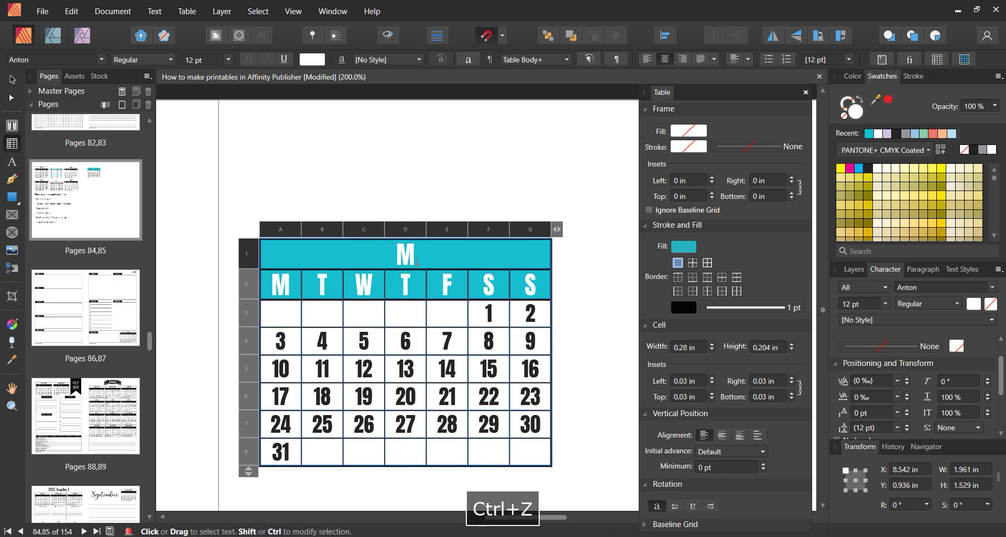
Enter JANUARY in the merged title cell in place of the remaining M, keeping the Anton formatting
{"action": "left_click", "coordinate": [410, 256]}
{"action": "type", "text": "JANUARY"}
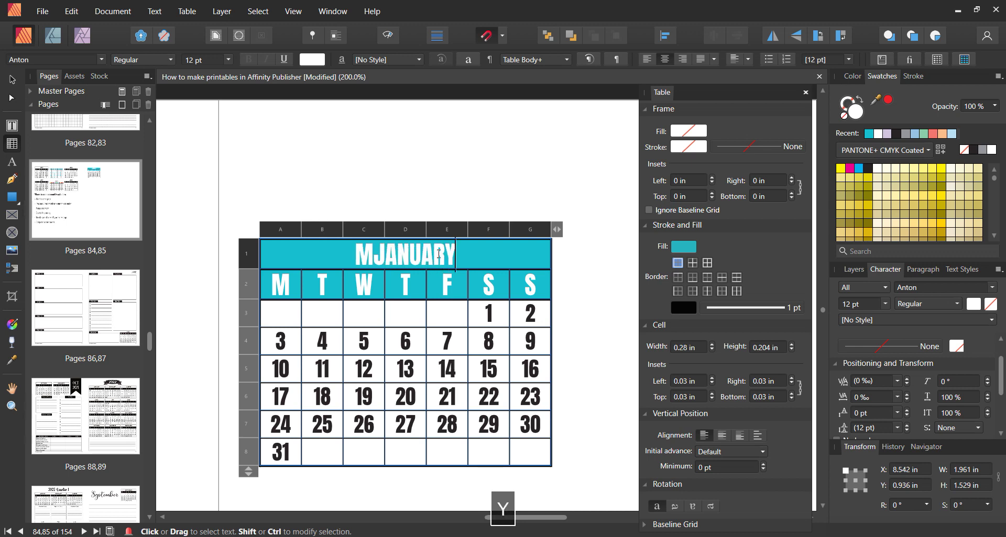
{"action": "key", "text": "Home"}
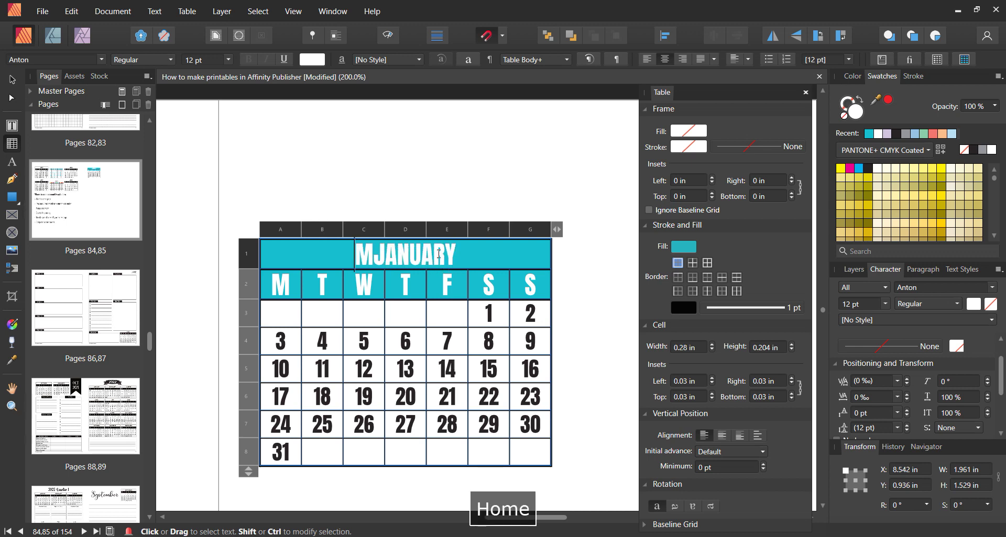
{"action": "key", "text": "Delete"}
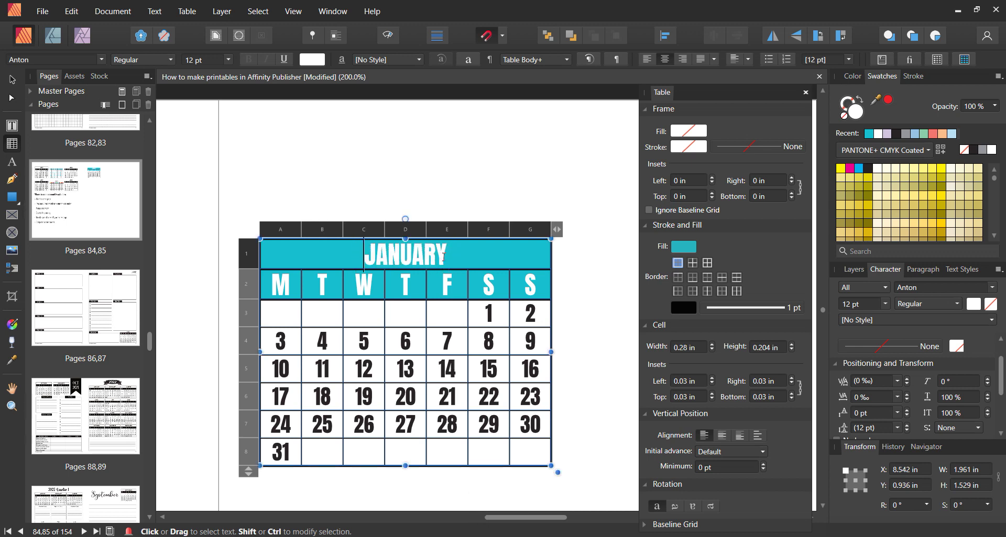
{"action": "double_click", "coordinate": [440, 254]}
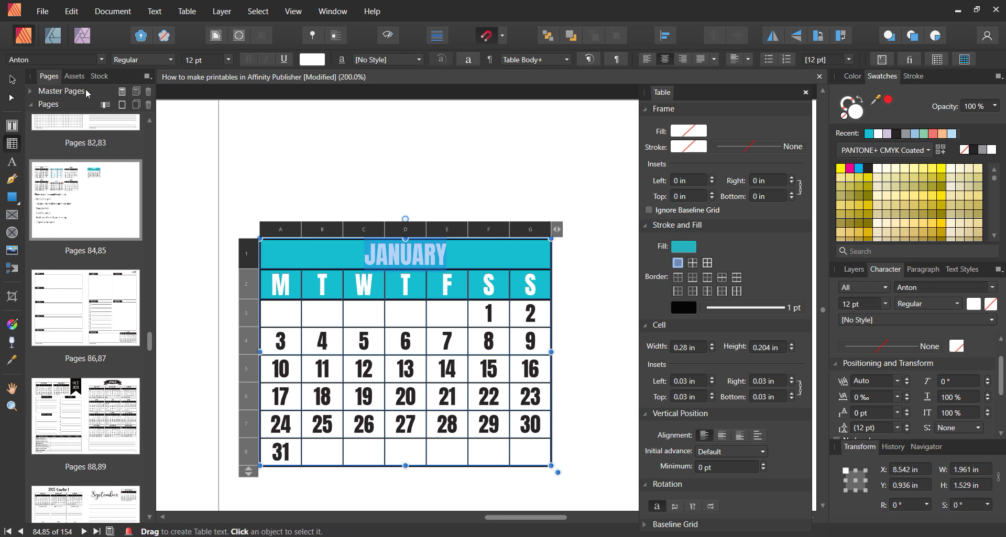
{"action": "left_click", "coordinate": [458, 240]}
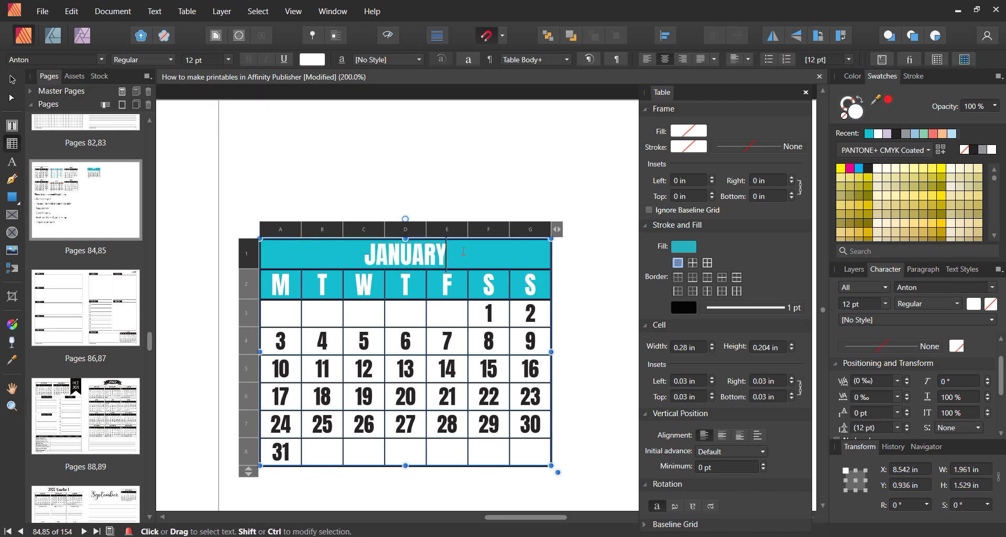
{"action": "left_click", "coordinate": [11, 84]}
{"action": "left_click", "coordinate": [407, 153]}
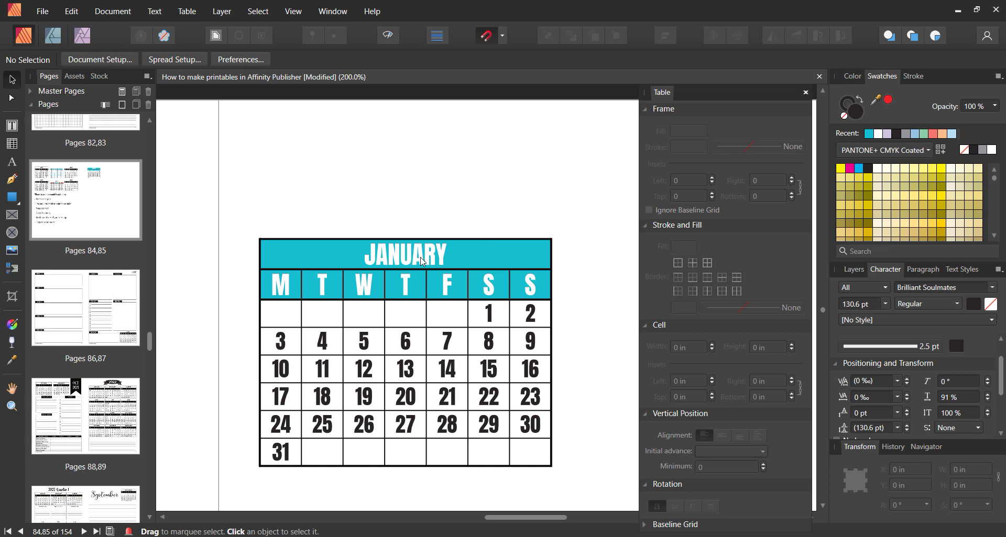
Remove the teal fill from the JANUARY title cell
{"action": "double_click", "coordinate": [447, 253]}
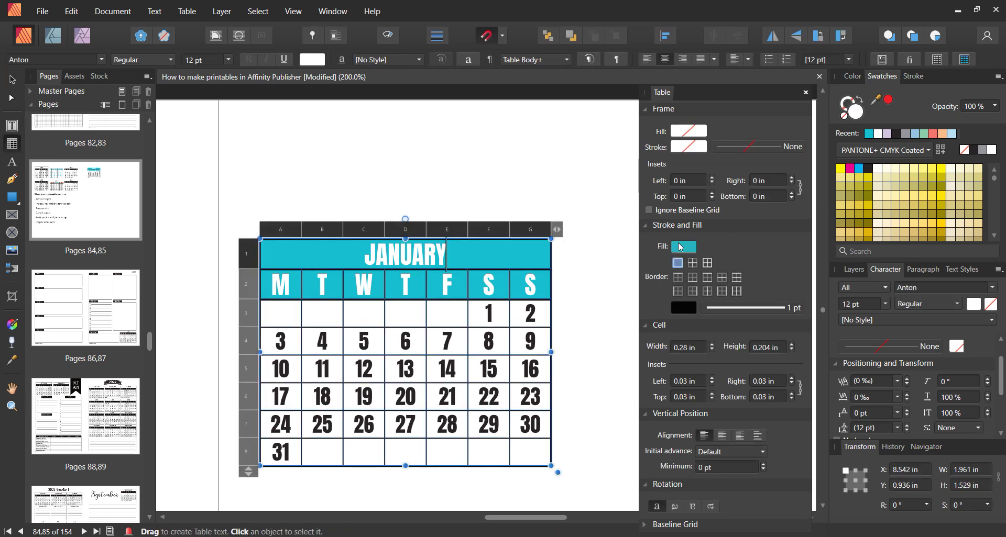
{"action": "left_click", "coordinate": [681, 247]}
{"action": "left_click", "coordinate": [778, 272]}
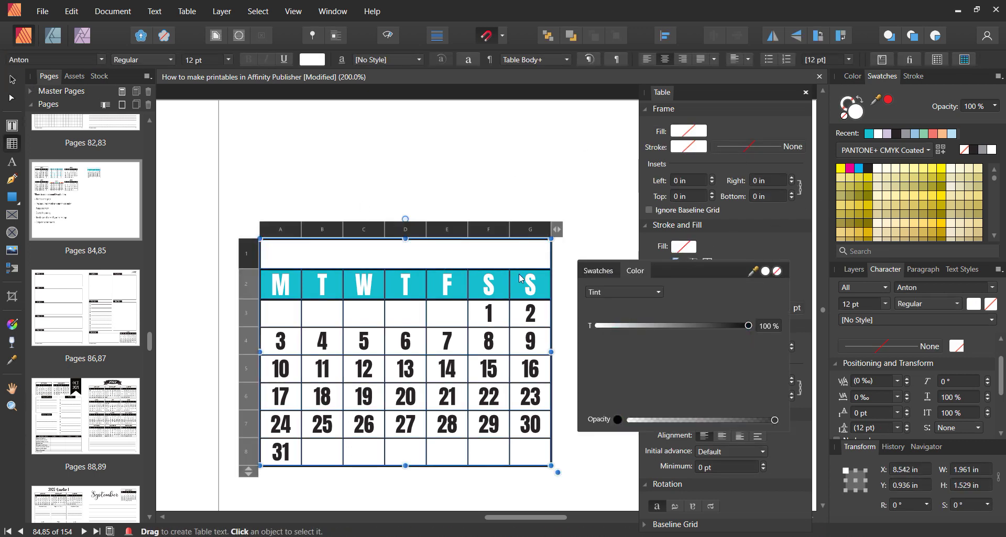
Colour the JANUARY title text with the recently used teal swatch
{"action": "left_click_drag", "start_coordinate": [447, 255], "coordinate": [332, 257]}
{"action": "left_click", "coordinate": [314, 60]}
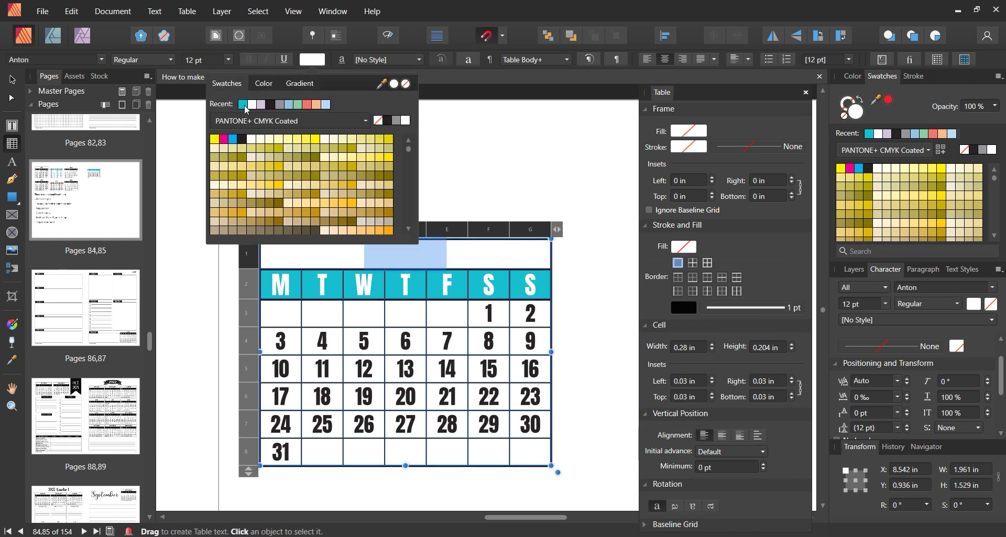
{"action": "left_click", "coordinate": [243, 105]}
{"action": "key", "text": "Escape"}
{"action": "key", "text": "Escape"}
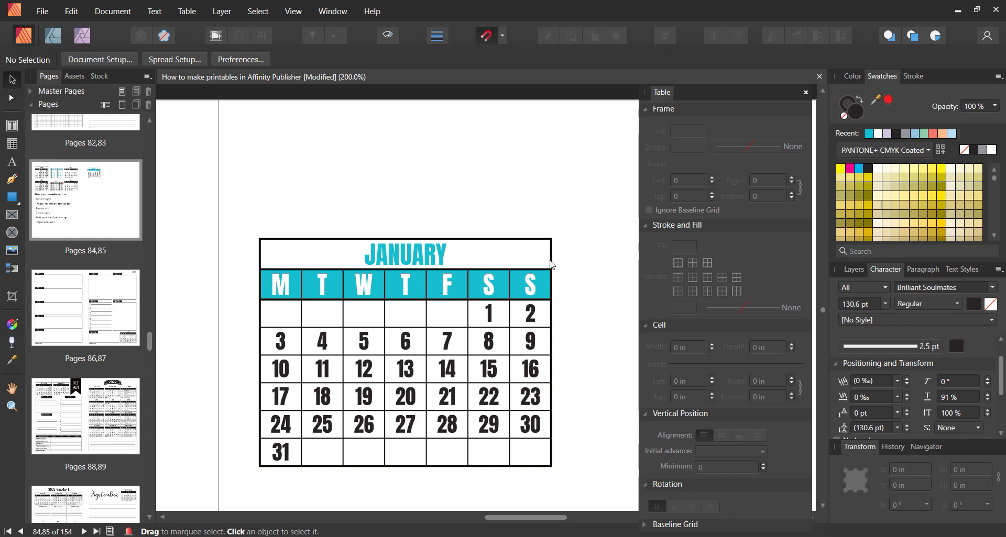
Remove the top border of the JANUARY title cell by setting its stroke style to none
{"action": "double_click", "coordinate": [477, 260]}
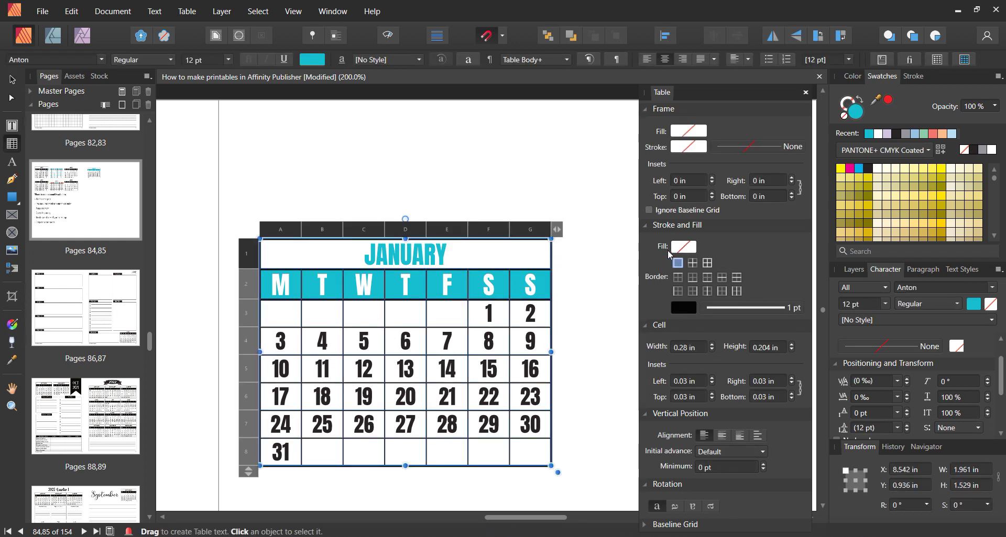
{"action": "double_click", "coordinate": [507, 252]}
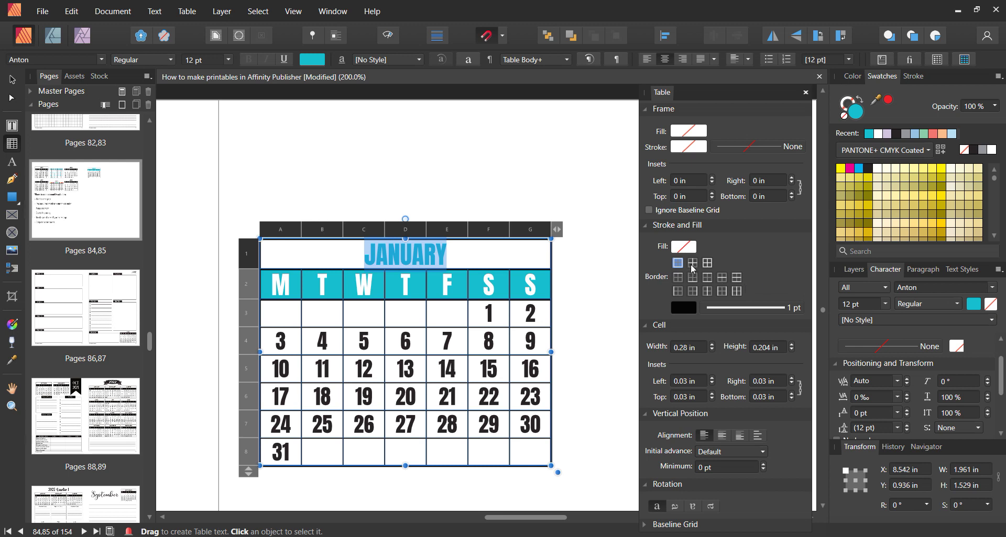
{"action": "left_click", "coordinate": [677, 278]}
{"action": "left_click", "coordinate": [797, 314]}
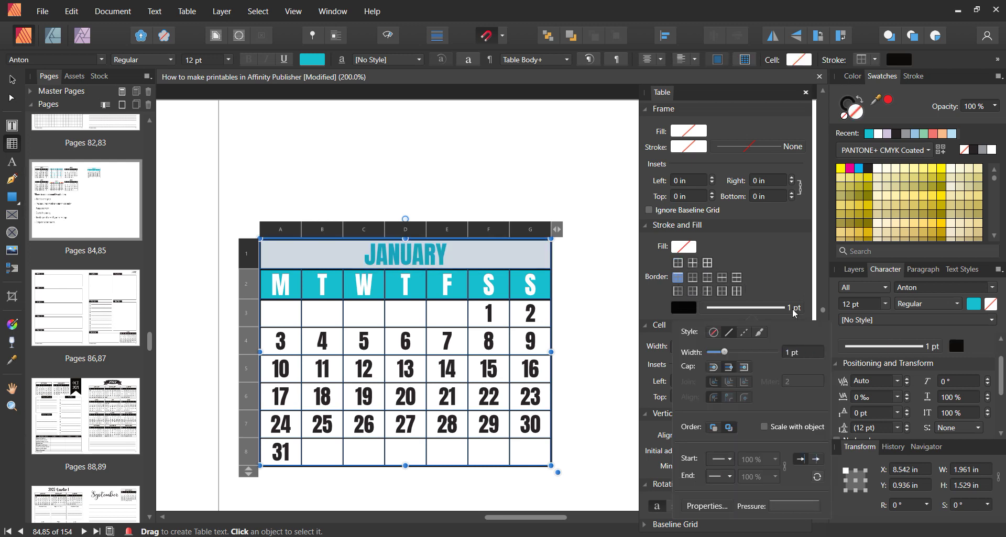
{"action": "left_click", "coordinate": [718, 333]}
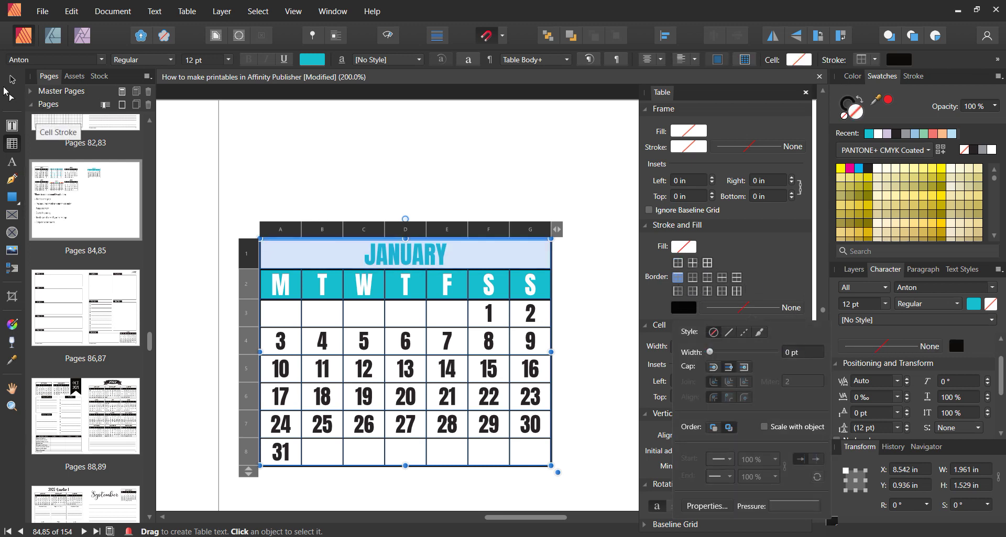
{"action": "left_click", "coordinate": [12, 79]}
Remove the right and left borders of the JANUARY title cell by setting their strokes to none
{"action": "double_click", "coordinate": [379, 263]}
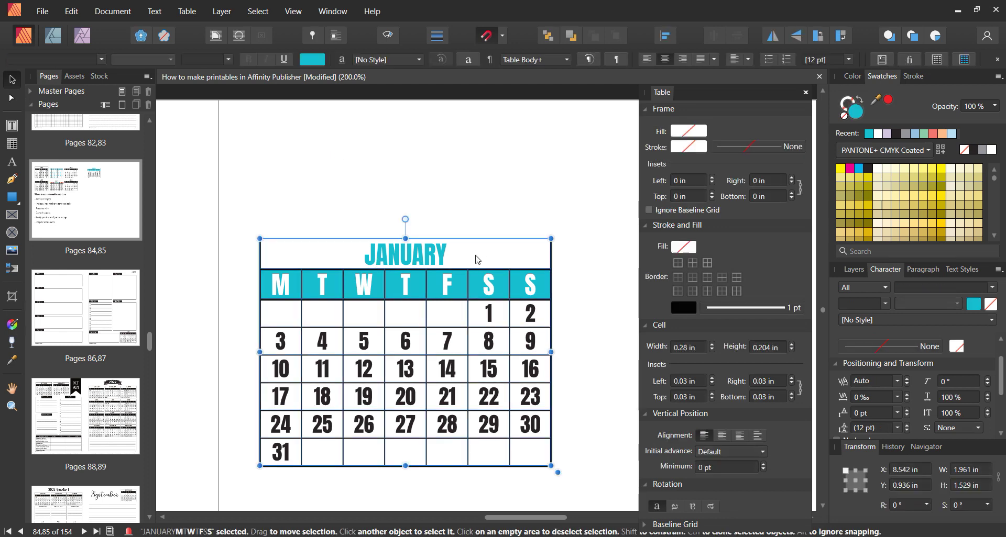
{"action": "left_click", "coordinate": [692, 291]}
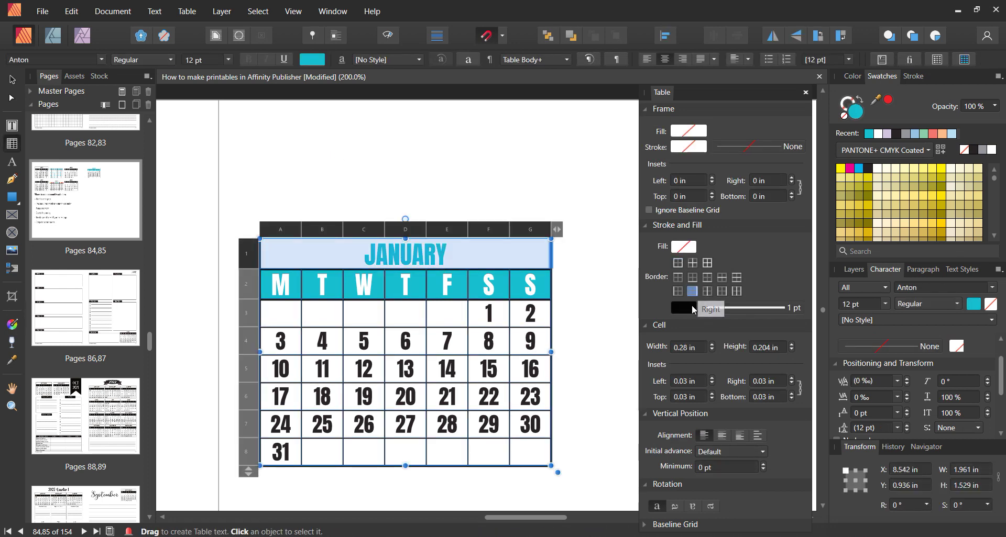
{"action": "left_click", "coordinate": [794, 313]}
{"action": "left_click", "coordinate": [725, 335]}
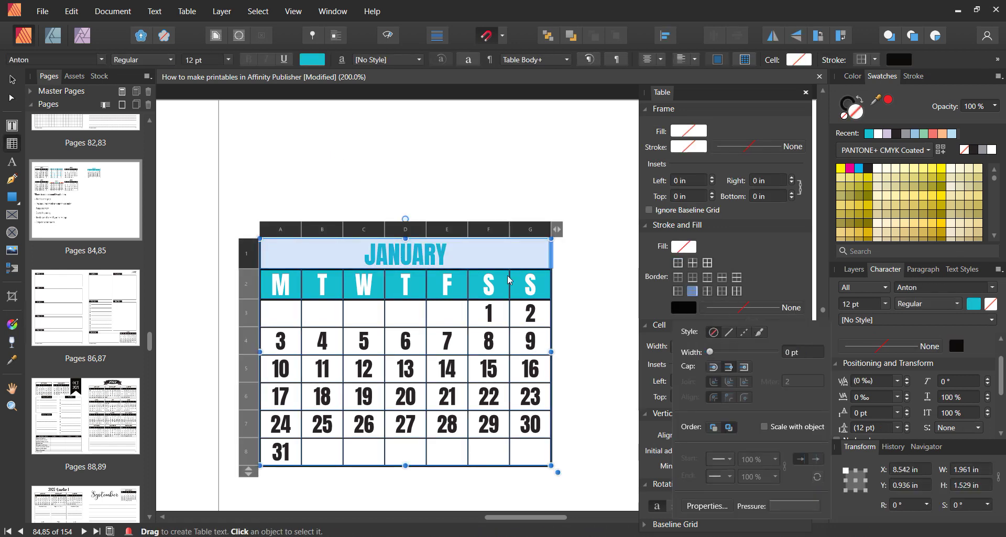
{"action": "left_click", "coordinate": [678, 291]}
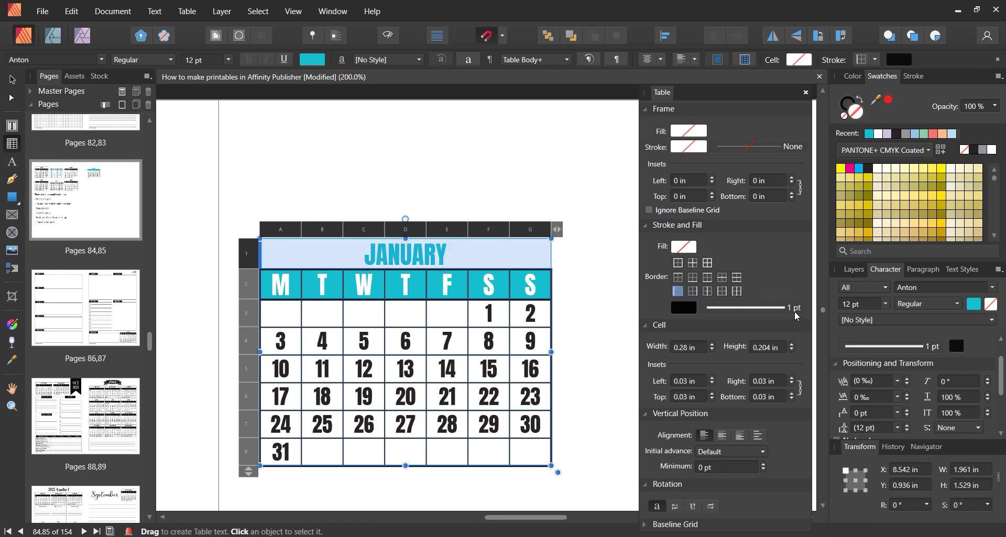
{"action": "left_click", "coordinate": [744, 308]}
{"action": "left_click", "coordinate": [713, 332]}
{"action": "left_click", "coordinate": [13, 80]}
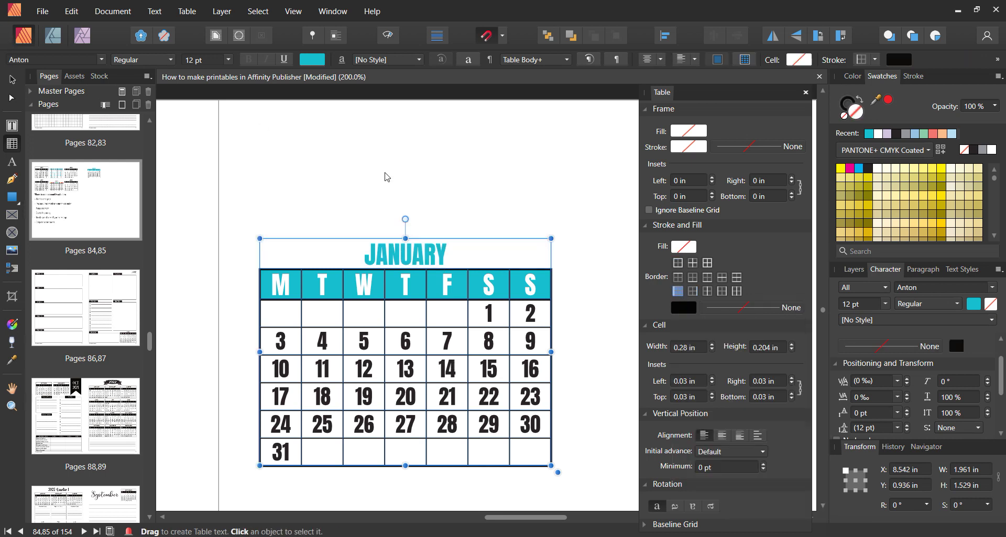
{"action": "left_click", "coordinate": [386, 176]}
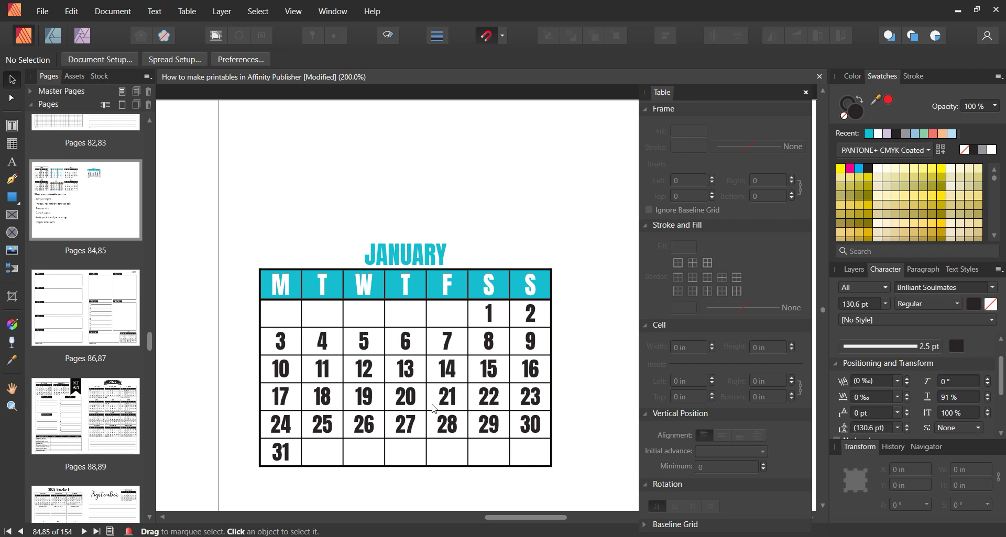
Set the JANUARY title text to 16 pt and close the Table settings
{"action": "left_click", "coordinate": [395, 254]}
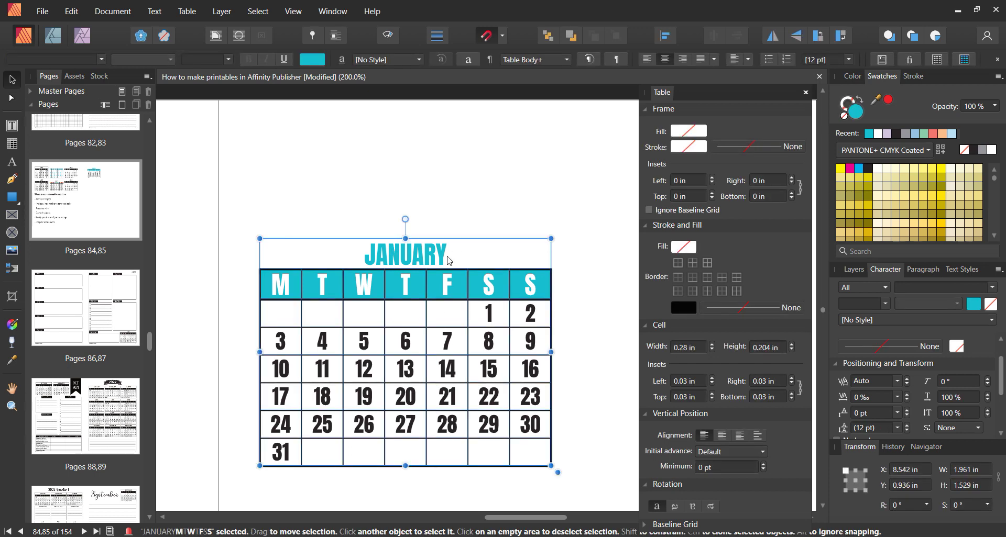
{"action": "double_click", "coordinate": [448, 259]}
{"action": "double_click", "coordinate": [419, 254]}
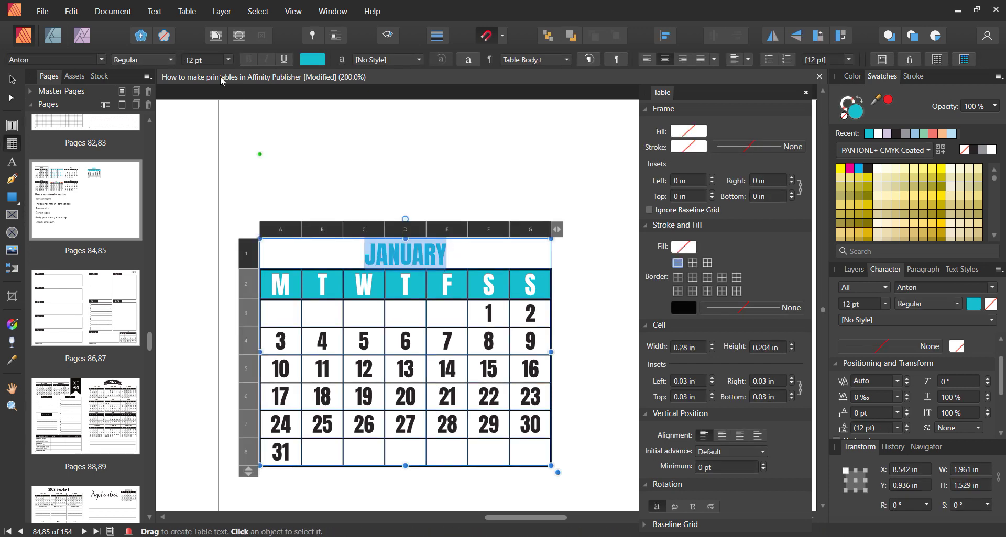
{"action": "left_click", "coordinate": [198, 60]}
{"action": "type", "text": "16"}
{"action": "key", "text": "Return"}
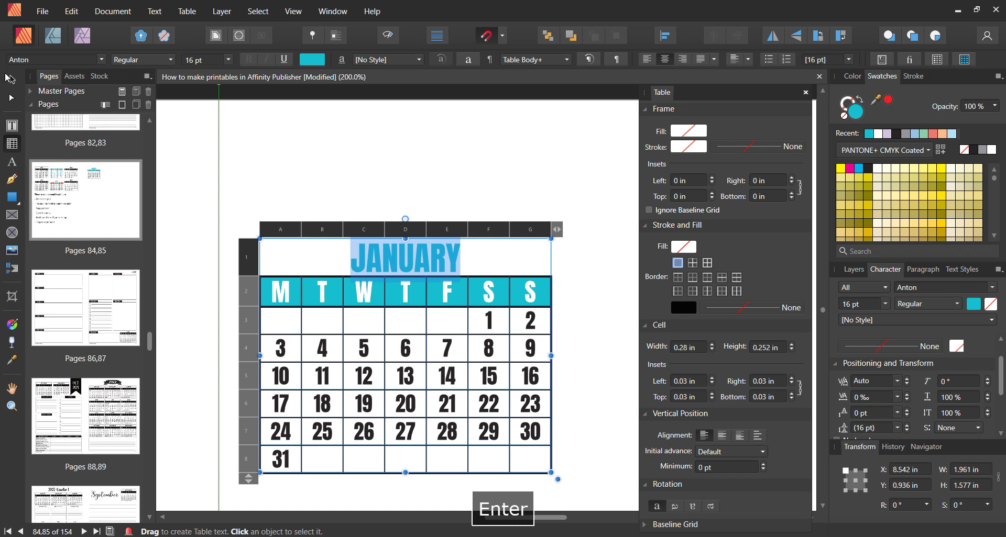
{"action": "left_click", "coordinate": [5, 78]}
{"action": "left_click", "coordinate": [461, 196]}
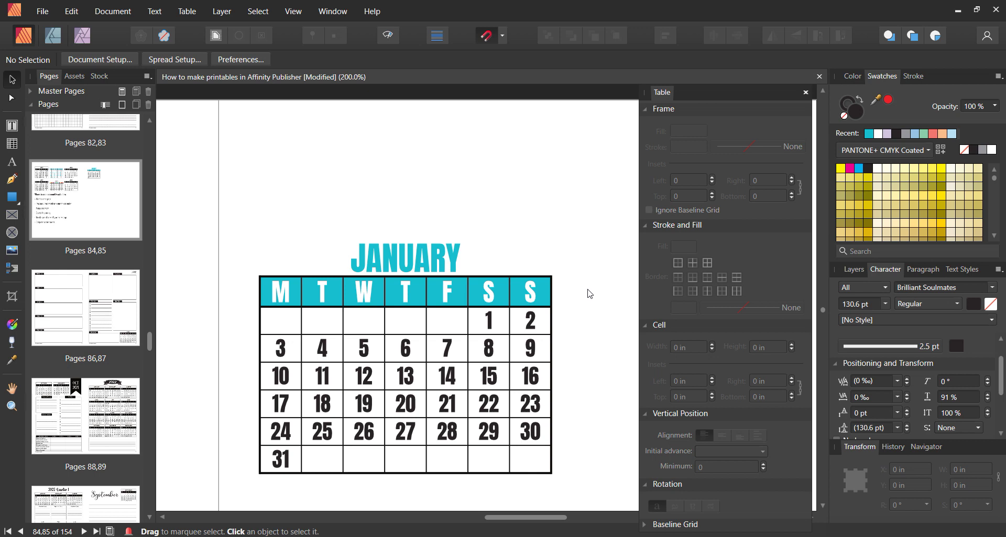
{"action": "left_click", "coordinate": [806, 92]}
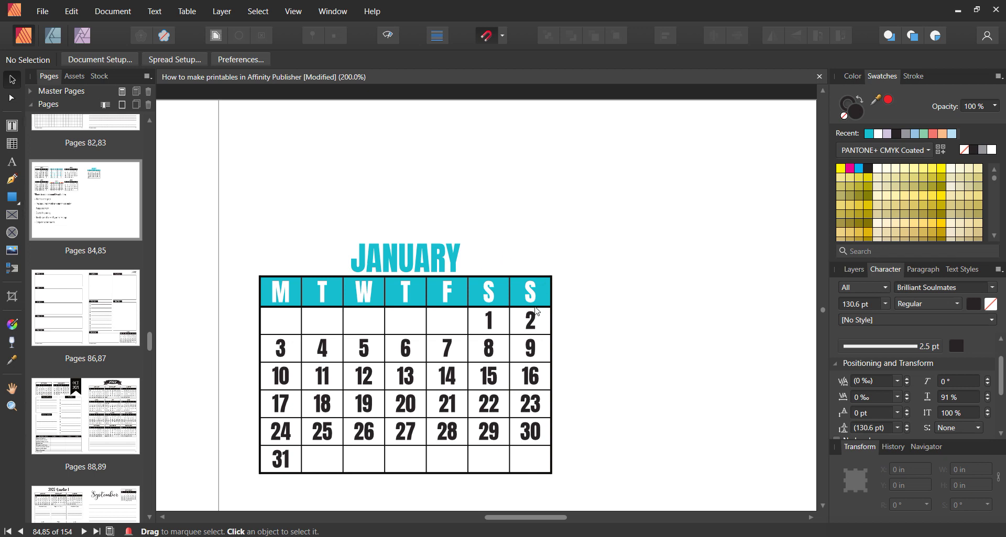
Copy the finished January calendar table
{"action": "left_click", "coordinate": [487, 294]}
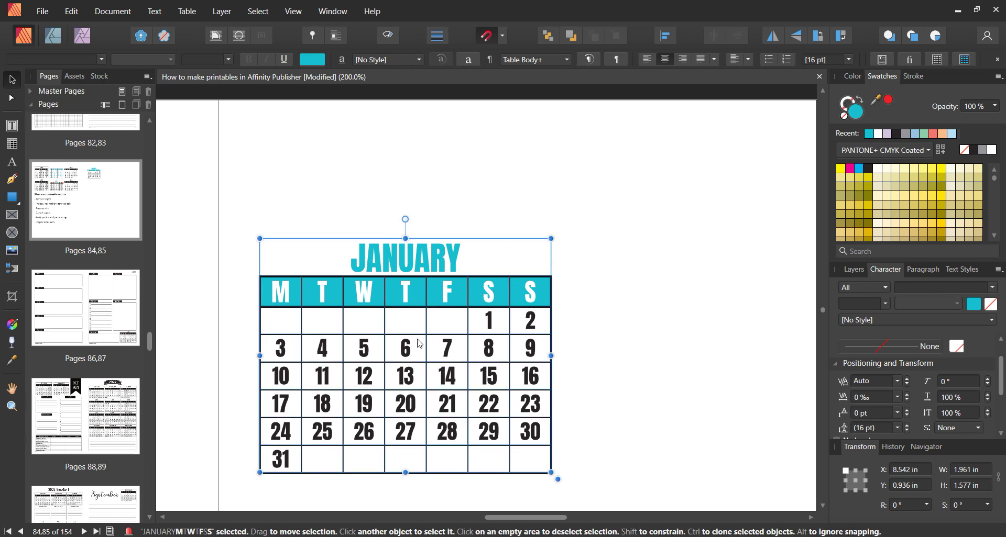
{"action": "right_click", "coordinate": [410, 272]}
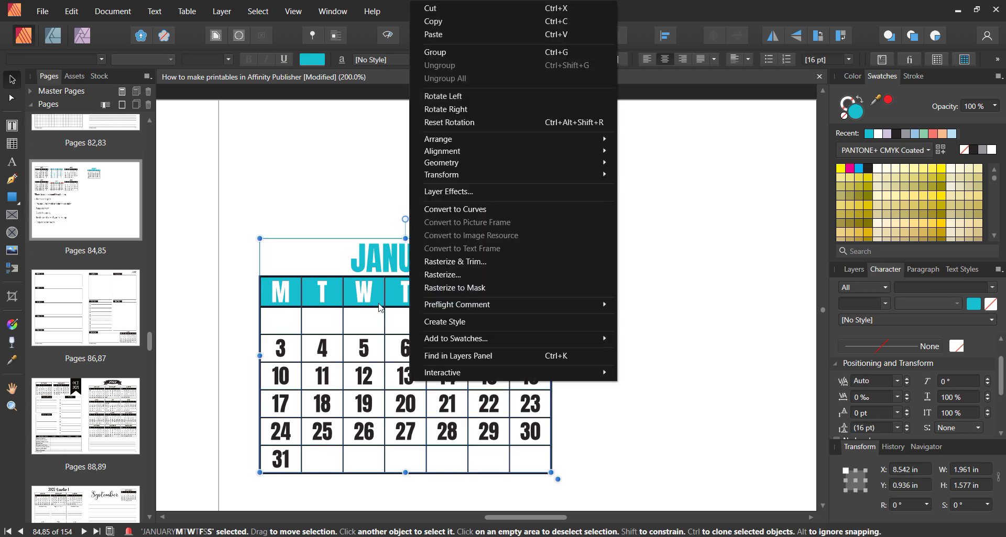
{"action": "left_click", "coordinate": [456, 21]}
{"action": "key", "text": "Escape"}
Open the planner spread on pages 86,87 and delete the old mini calendar beside the REVIEW box
{"action": "double_click", "coordinate": [123, 313]}
{"action": "left_click", "coordinate": [583, 443]}
{"action": "key", "text": "Delete"}
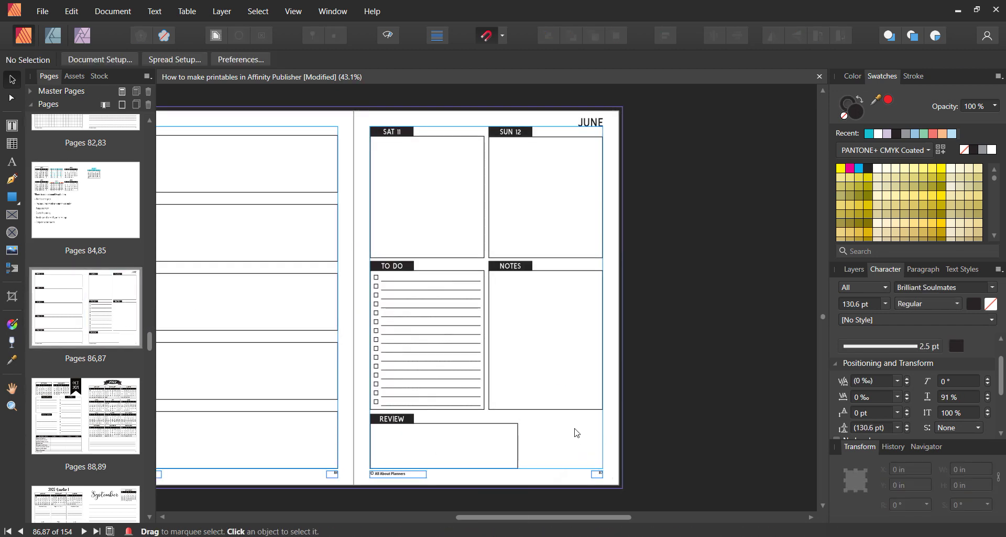
Paste the January calendar onto page 87 and place it beside the REVIEW box, against the page margins
{"action": "key", "text": "ctrl+v"}
{"action": "left_click_drag", "start_coordinate": [404, 162], "coordinate": [574, 446]}
{"action": "key", "text": "ctrl+equal"}
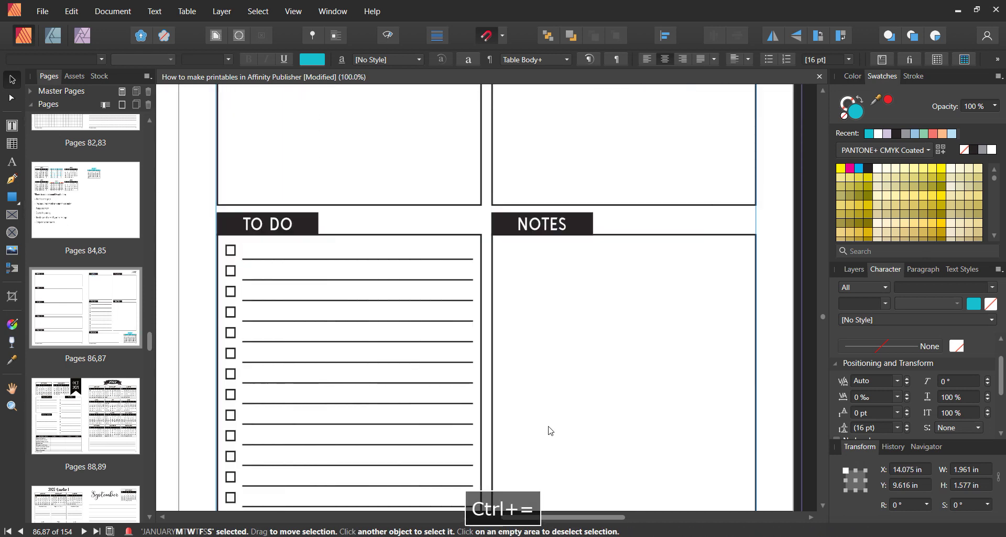
{"action": "scroll", "coordinate": [550, 430], "scroll_direction": "down", "scroll_amount": 5}
{"action": "scroll", "coordinate": [655, 432], "scroll_direction": "right", "scroll_amount": 3}
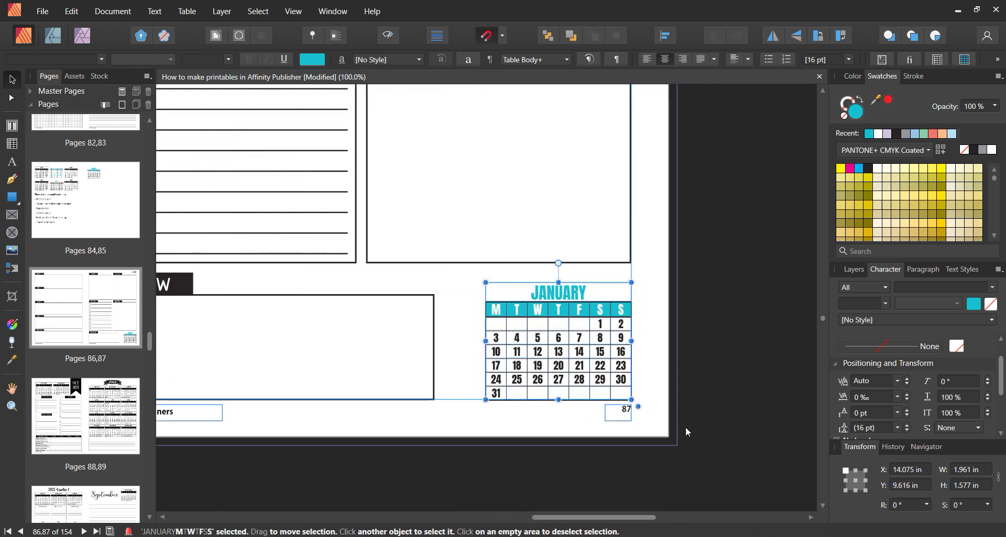
Nudge the January calendar slightly left so its outer border lines up with the page margin
{"action": "scroll", "coordinate": [685, 429], "scroll_direction": "up", "scroll_amount": 1}
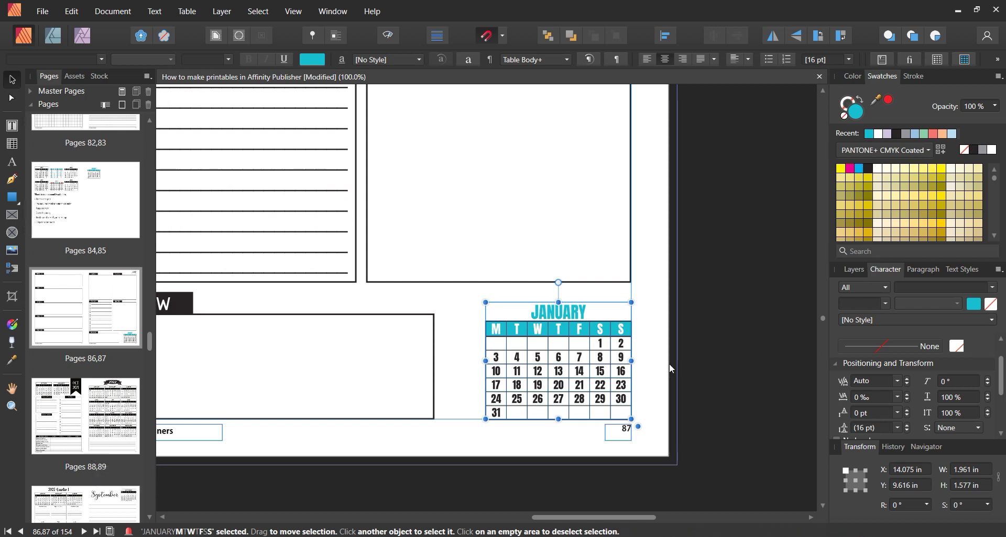
{"action": "key", "text": "ctrl+equal"}
{"action": "key", "text": "ctrl+equal"}
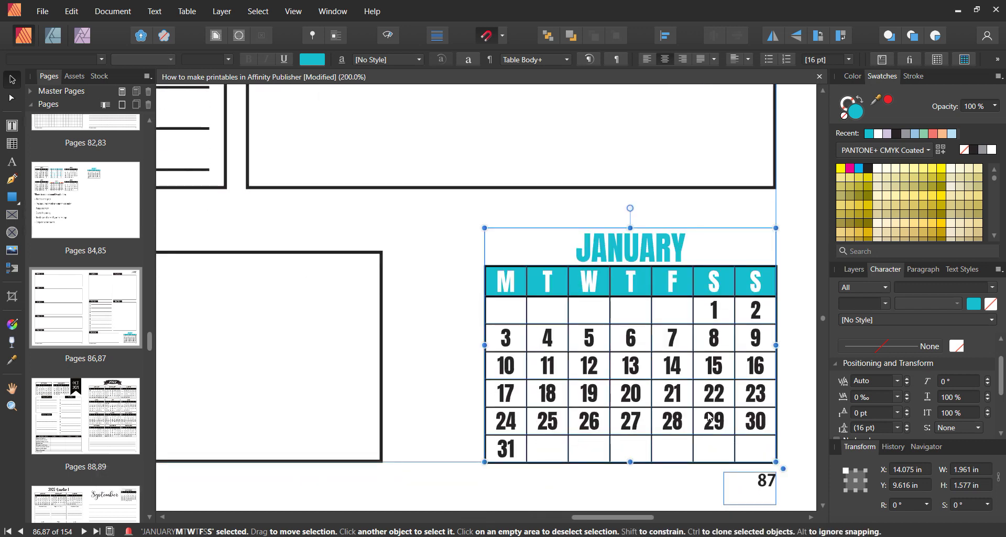
{"action": "key", "text": "Left"}
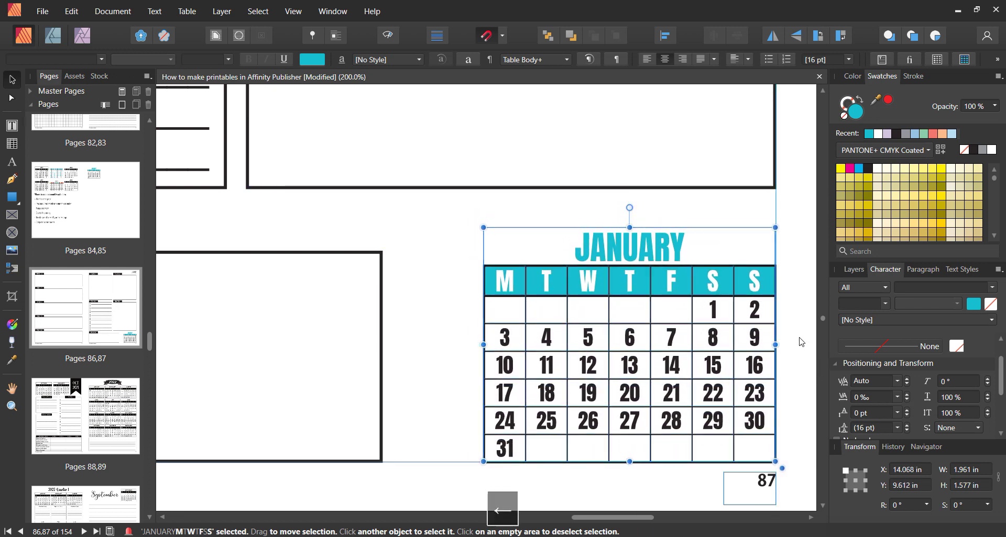
{"action": "left_click", "coordinate": [613, 485]}
{"action": "scroll", "coordinate": [571, 332], "scroll_direction": "right", "scroll_amount": 3}
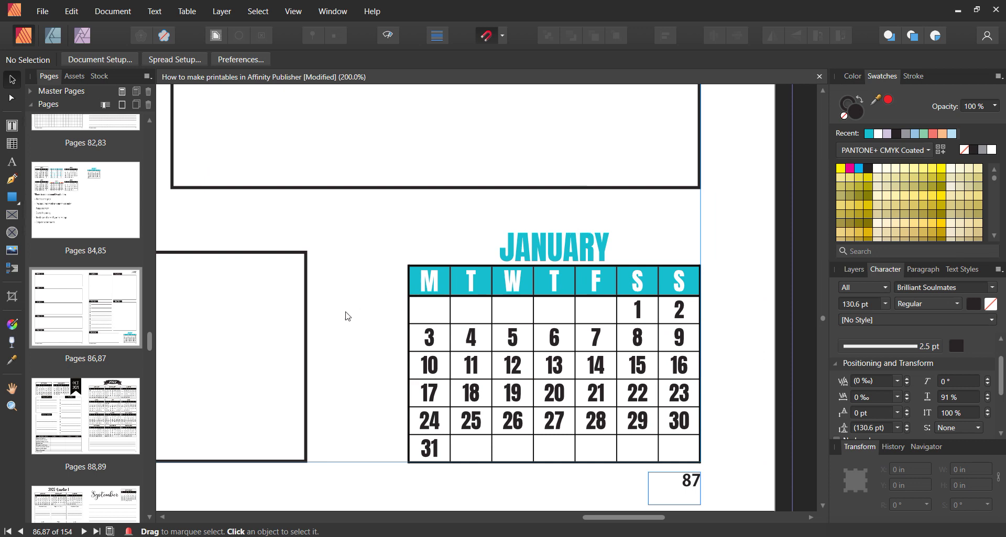
Enlarge the January calendar to about 2.19 by 1.71 in and move it down to the bottom page margin
{"action": "left_click", "coordinate": [522, 288]}
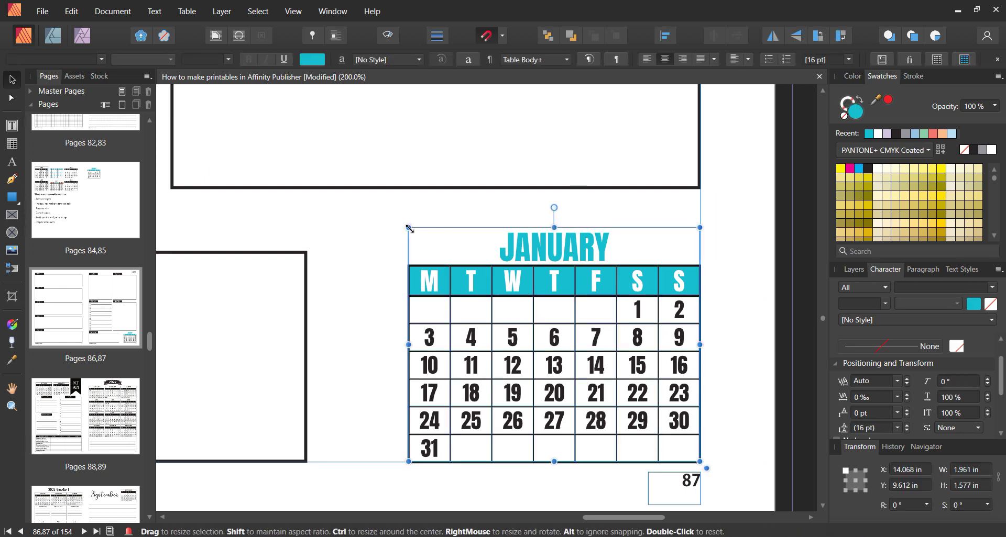
{"action": "left_click_drag", "start_coordinate": [409, 228], "coordinate": [370, 201]}
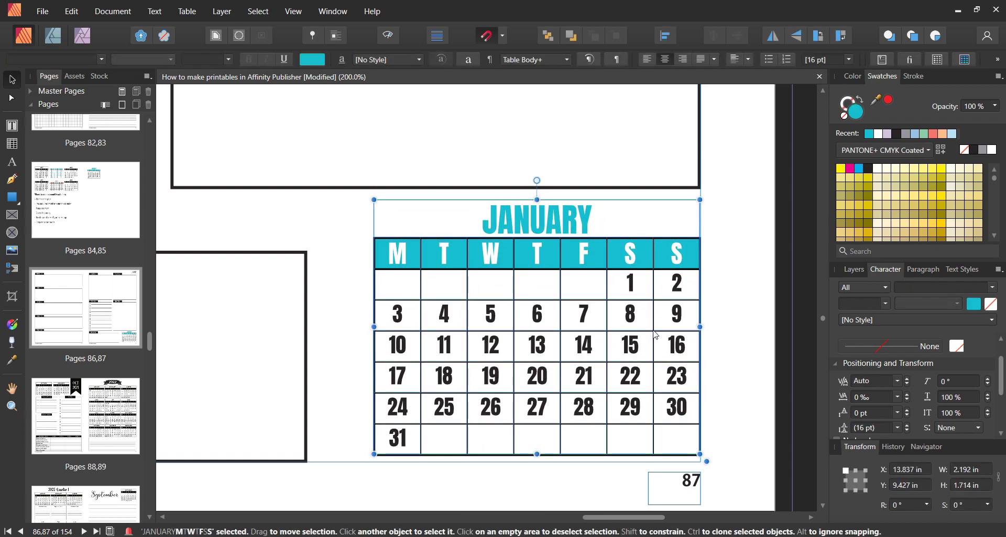
{"action": "left_click_drag", "start_coordinate": [653, 333], "coordinate": [654, 341]}
{"action": "left_click", "coordinate": [750, 296]}
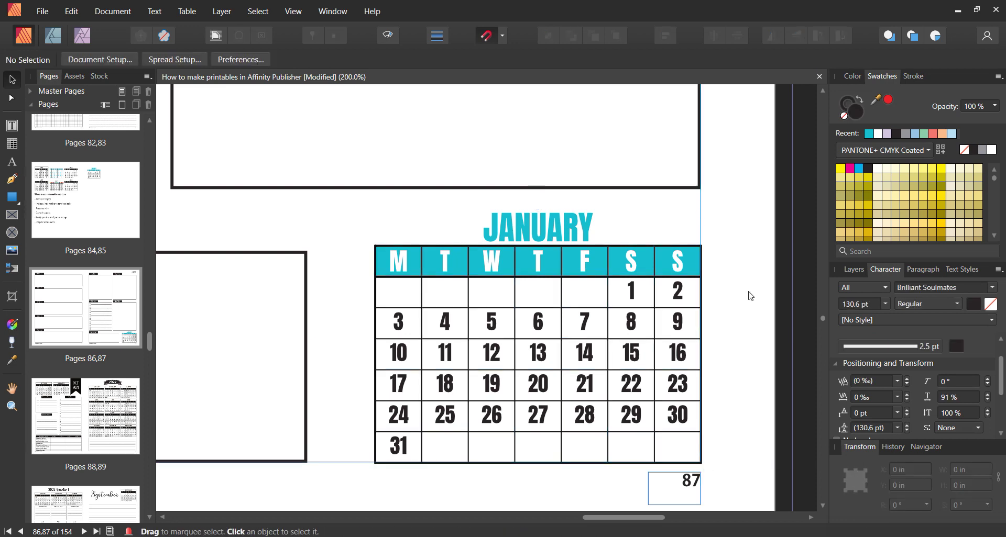
Nudge the enlarged calendar so its outer vertical border sits just inside the right page margin
{"action": "key", "text": "ctrl+plus"}
{"action": "key", "text": "ctrl+plus"}
{"action": "key", "text": "ctrl+plus"}
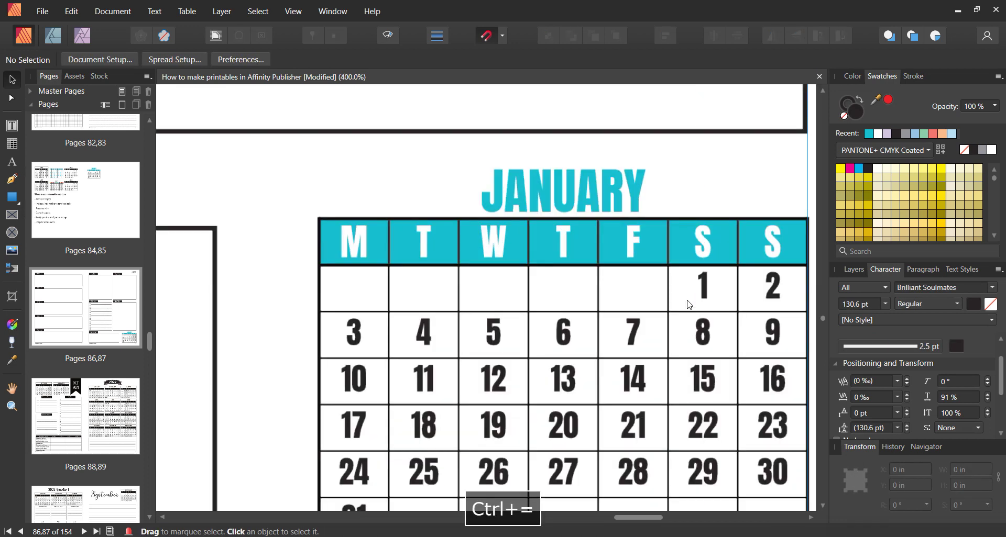
{"action": "left_click_drag", "start_coordinate": [655, 517], "coordinate": [690, 519]}
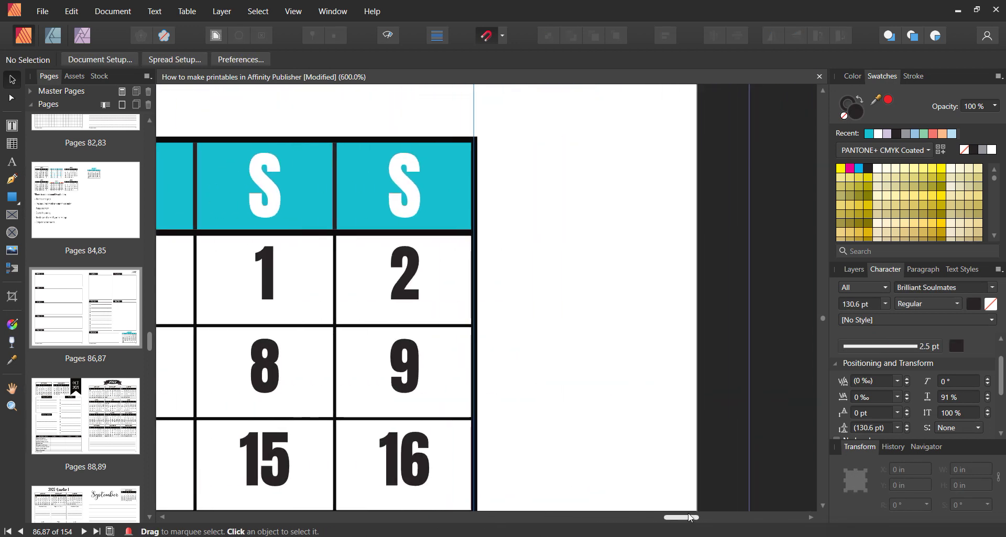
{"action": "scroll", "coordinate": [498, 287], "scroll_direction": "up", "scroll_amount": 2}
{"action": "left_click", "coordinate": [489, 273]}
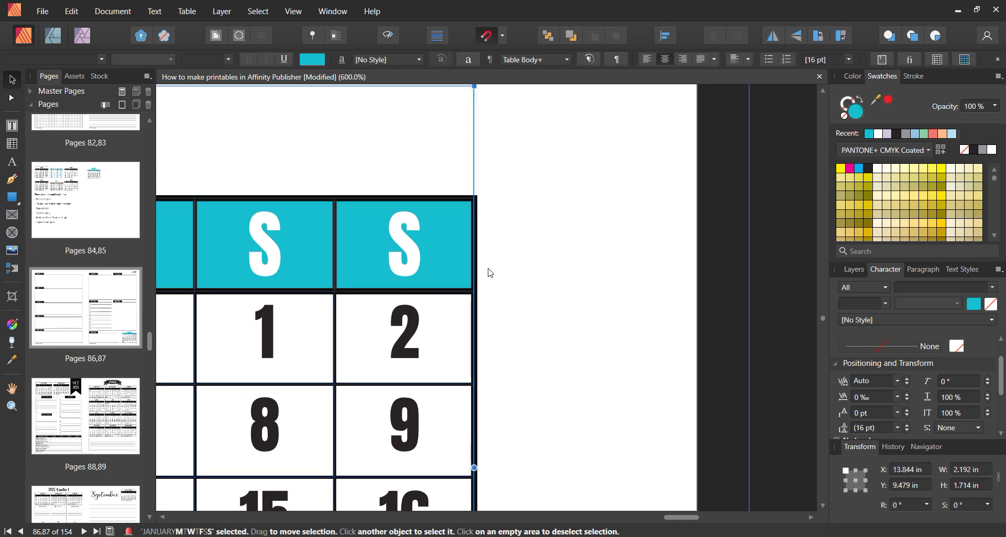
{"action": "key", "text": "Up"}
{"action": "key", "text": "Left"}
{"action": "left_click_drag", "start_coordinate": [412, 295], "coordinate": [415, 297]}
{"action": "key", "text": "Left"}
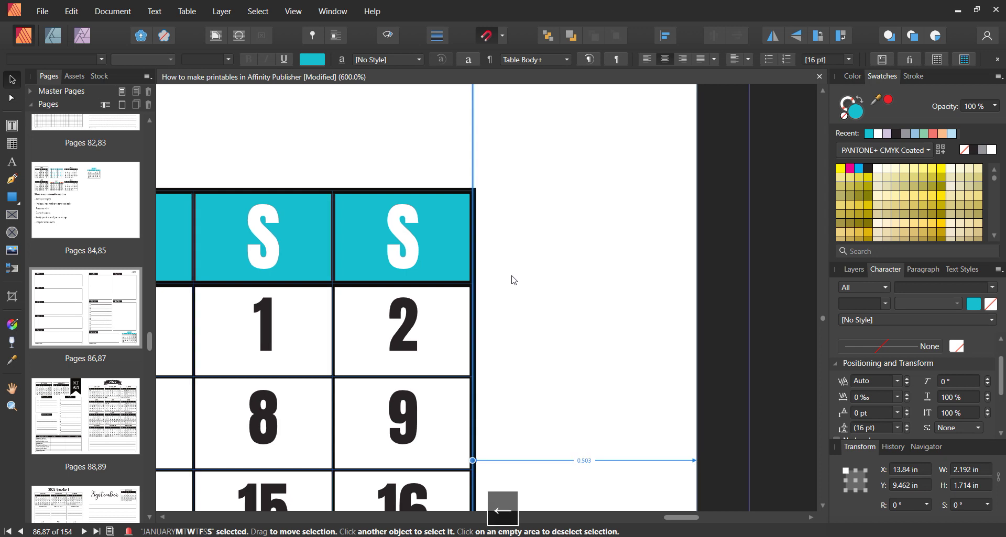
Nudge the calendar down so its bottom border rests on the bottom page margin
{"action": "scroll", "coordinate": [502, 290], "scroll_direction": "down", "scroll_amount": 5}
{"action": "scroll", "coordinate": [502, 290], "scroll_direction": "down", "scroll_amount": 3}
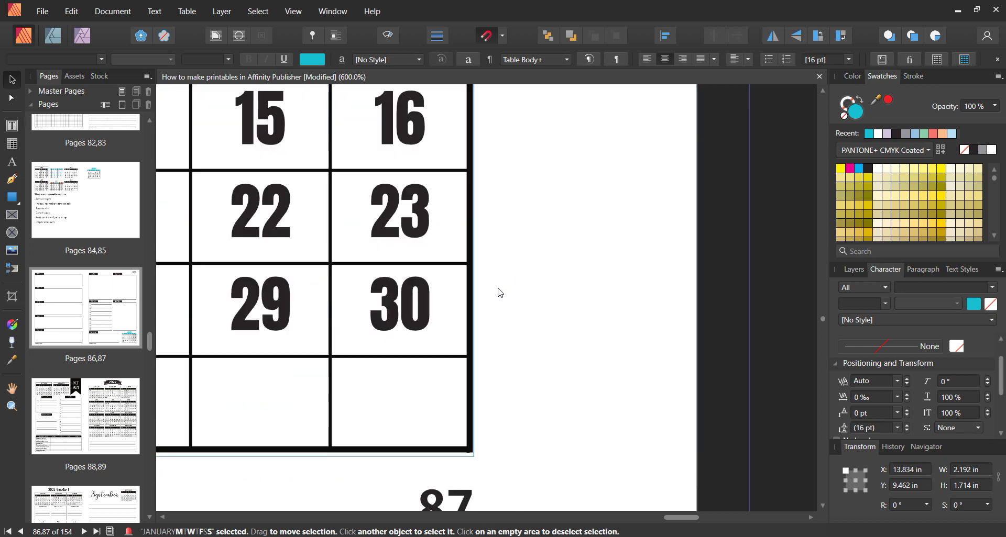
{"action": "key", "text": "Down"}
{"action": "left_click", "coordinate": [509, 365]}
{"action": "scroll", "coordinate": [508, 361], "scroll_direction": "up", "scroll_amount": 8}
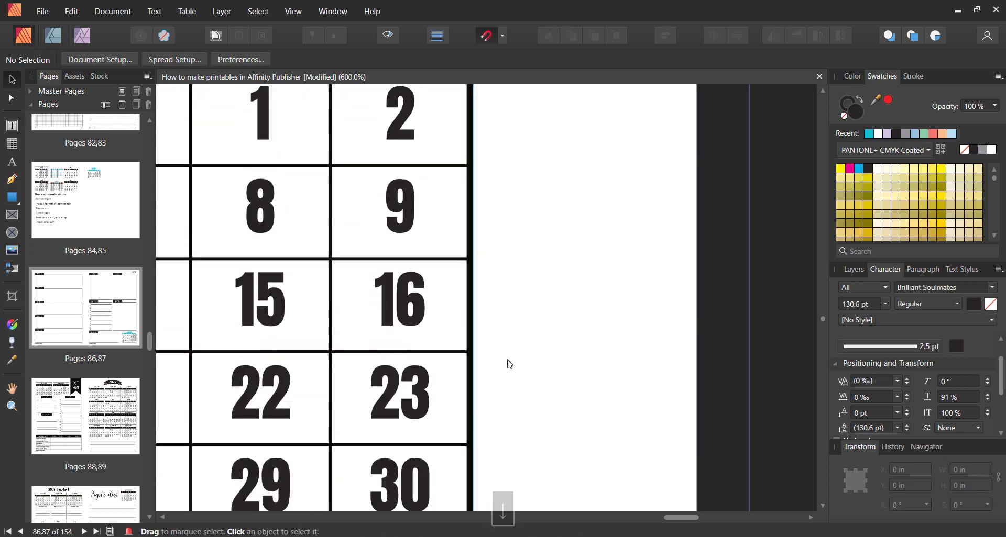
{"action": "left_click", "coordinate": [534, 227]}
{"action": "key", "text": "Escape"}
Try a 20 pt font size on all text in the January table, and undo it
{"action": "key", "text": "ctrl+minus"}
{"action": "key", "text": "ctrl+minus"}
{"action": "key", "text": "ctrl+minus"}
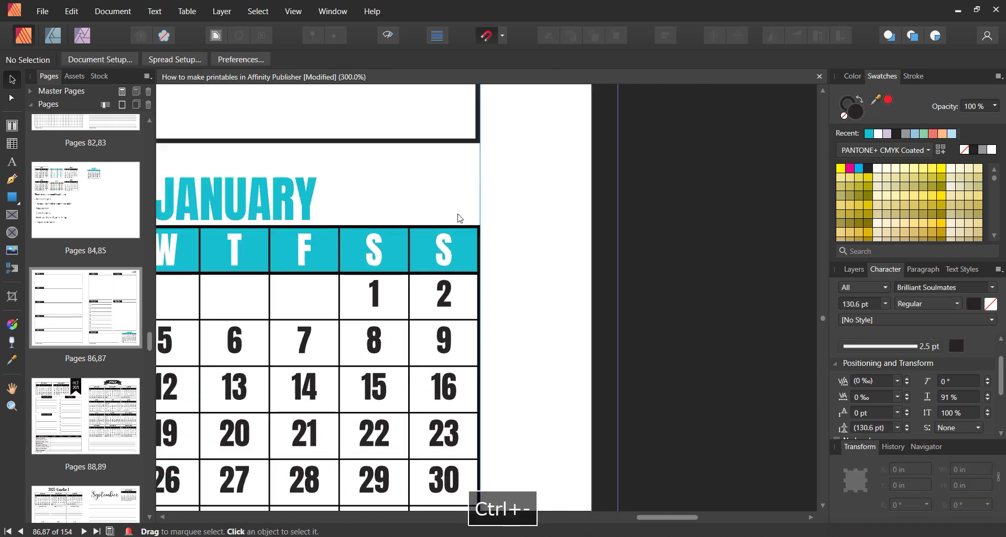
{"action": "left_click_drag", "start_coordinate": [662, 518], "coordinate": [637, 520]}
{"action": "scroll", "coordinate": [648, 308], "scroll_direction": "down", "scroll_amount": 2}
{"action": "scroll", "coordinate": [648, 308], "scroll_direction": "up", "scroll_amount": 1}
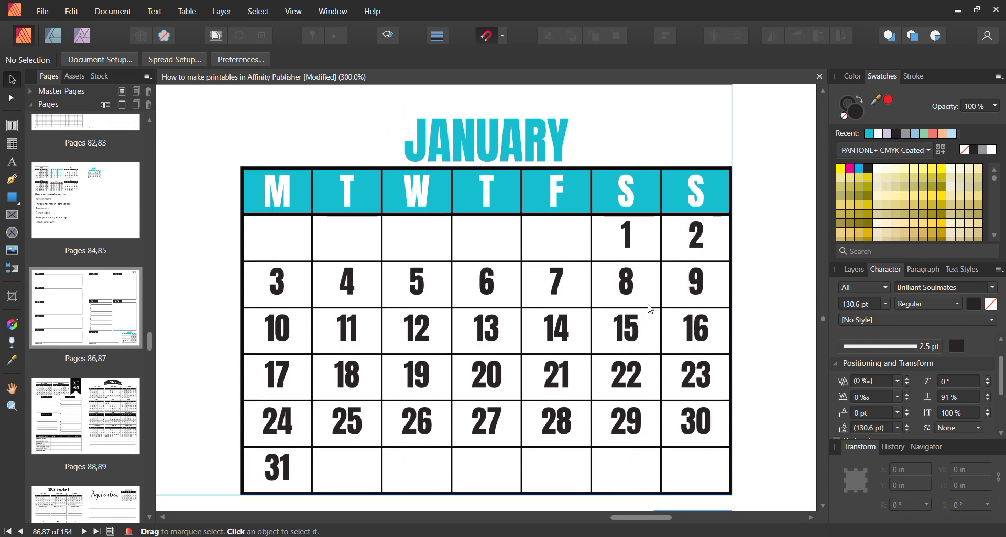
{"action": "left_click", "coordinate": [644, 296]}
{"action": "left_click", "coordinate": [636, 291]}
{"action": "key", "text": "ctrl+a"}
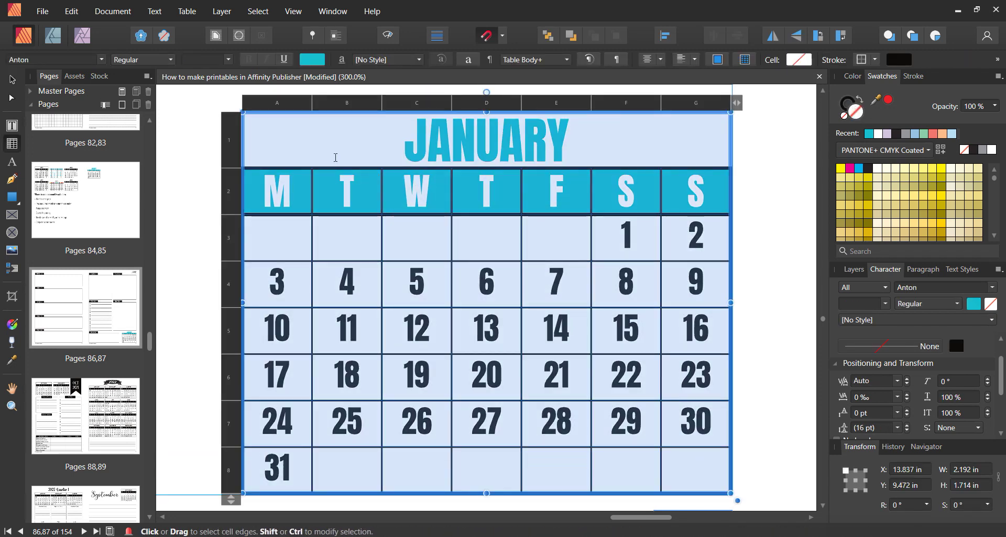
{"action": "left_click", "coordinate": [206, 60]}
{"action": "type", "text": "20"}
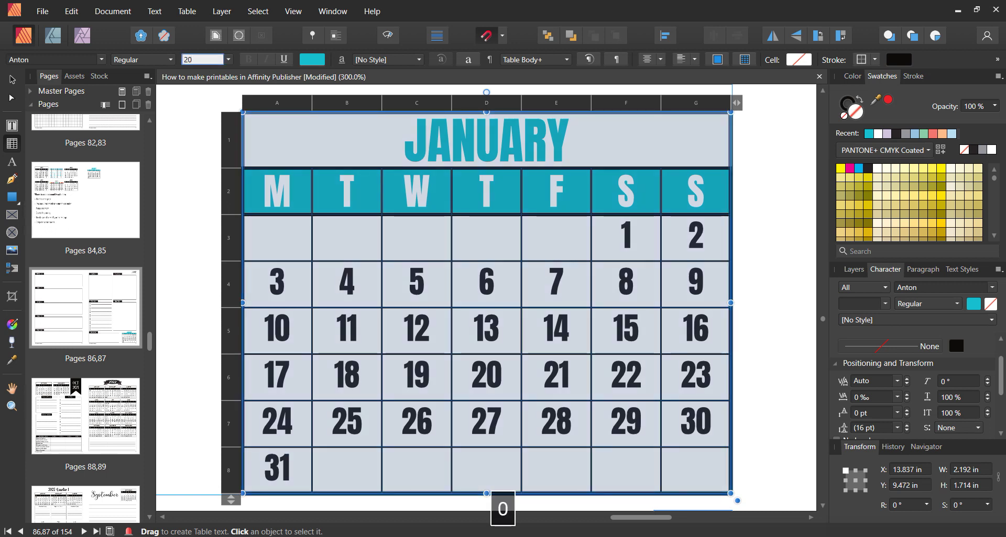
{"action": "key", "text": "Return"}
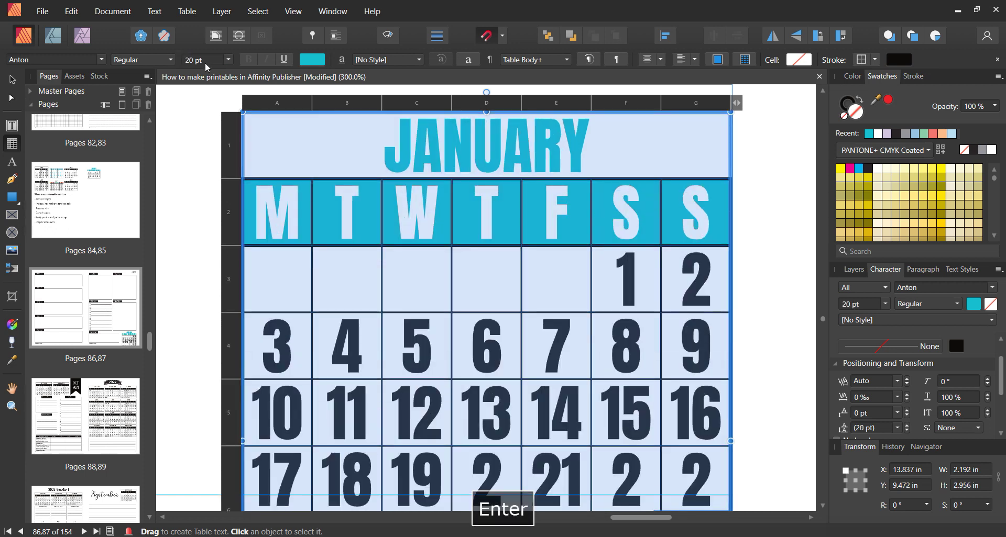
{"action": "key", "text": "ctrl+z"}
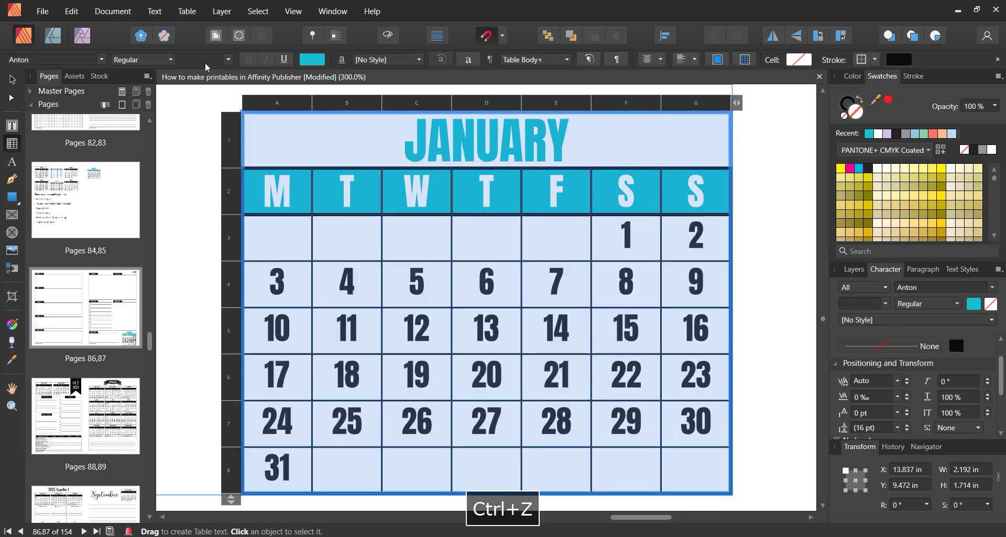
Try shrinking the January calendar to about 1.76 by 1.54 in, and undo the resize
{"action": "left_click", "coordinate": [10, 80]}
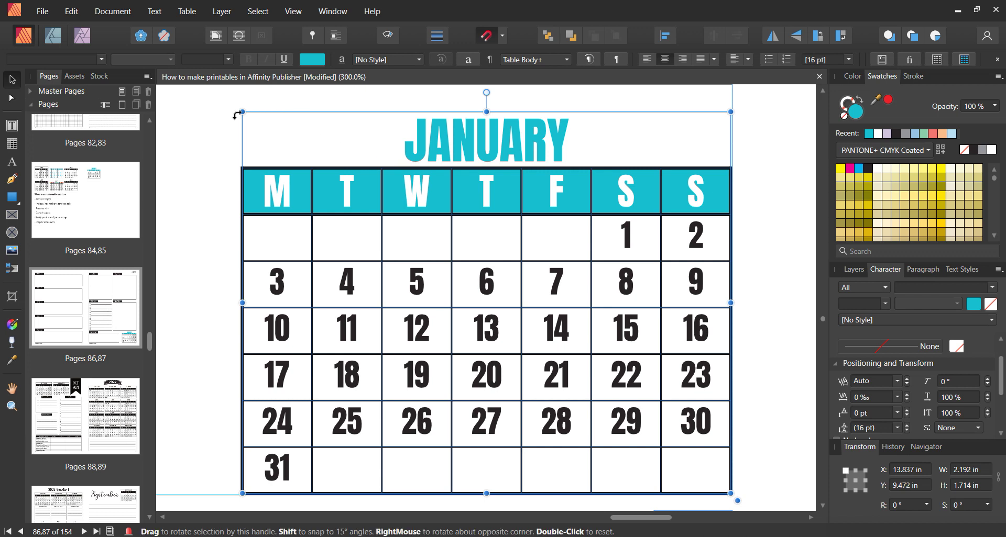
{"action": "left_click_drag", "start_coordinate": [241, 111], "coordinate": [336, 191]}
{"action": "scroll", "coordinate": [717, 376], "scroll_direction": "down", "scroll_amount": 2}
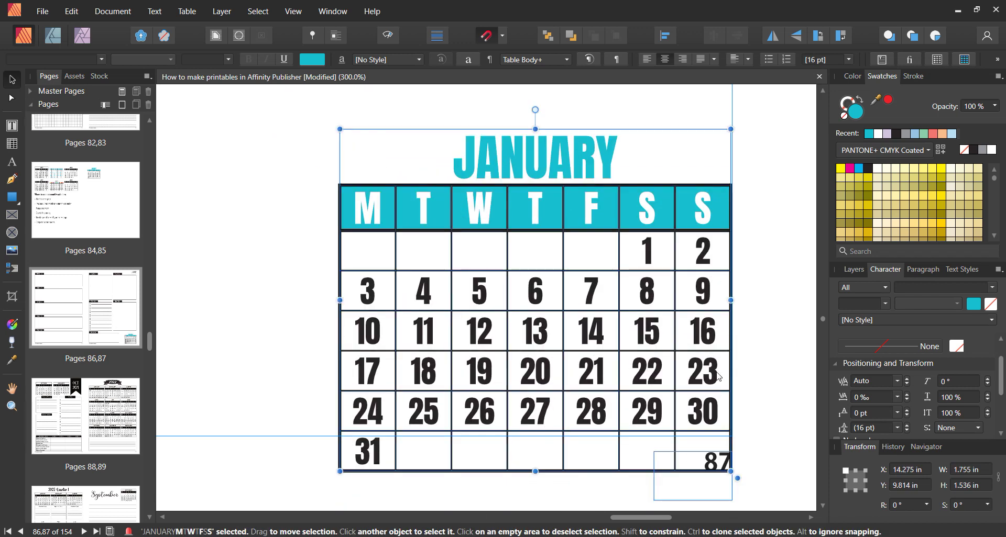
{"action": "key", "text": "ctrl+z"}
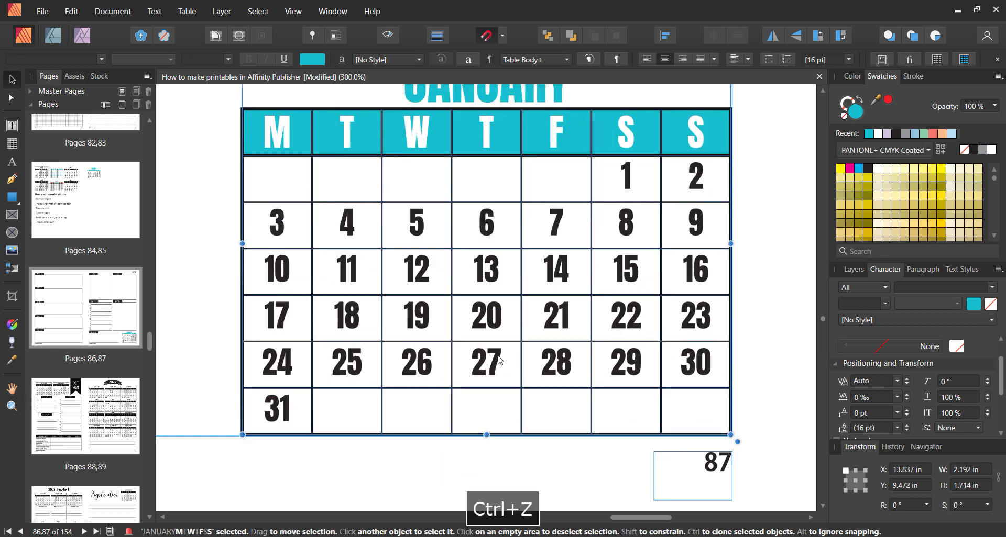
{"action": "left_click", "coordinate": [764, 313]}
Enlarge the January calendar slightly from its upper-left corner, keeping it against the page margins
{"action": "key", "text": "ctrl+minus"}
{"action": "key", "text": "ctrl+minus"}
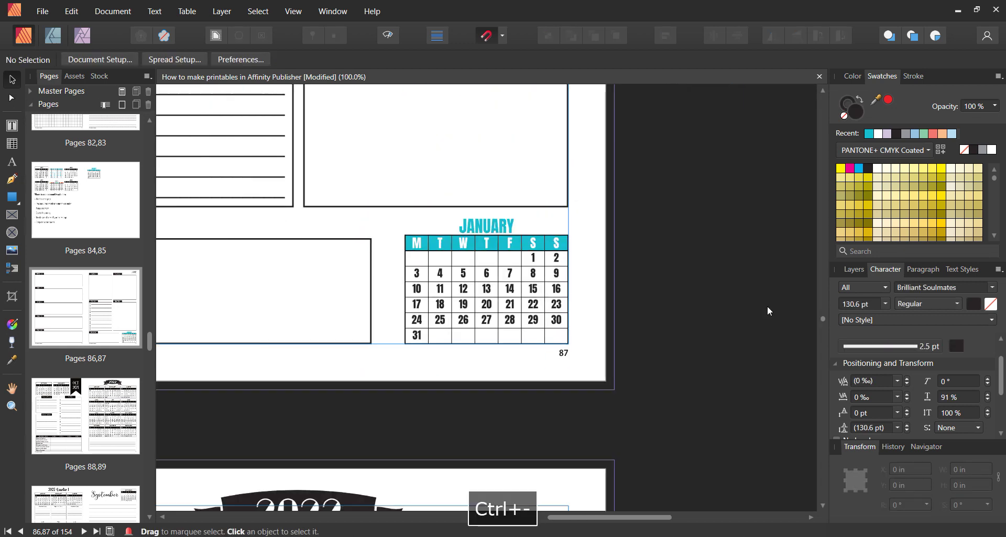
{"action": "left_click_drag", "start_coordinate": [658, 517], "coordinate": [607, 417]}
{"action": "left_click", "coordinate": [538, 372]}
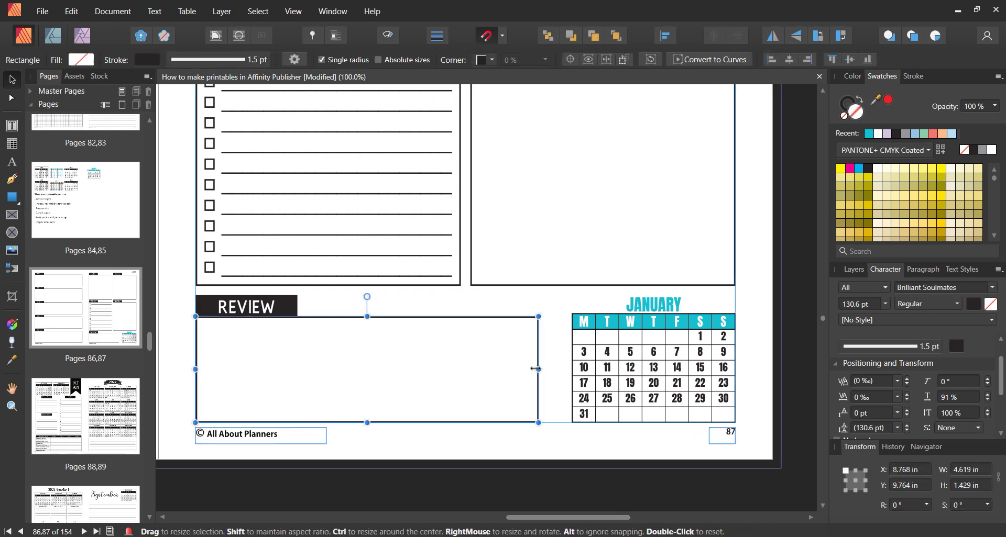
{"action": "left_click", "coordinate": [580, 321]}
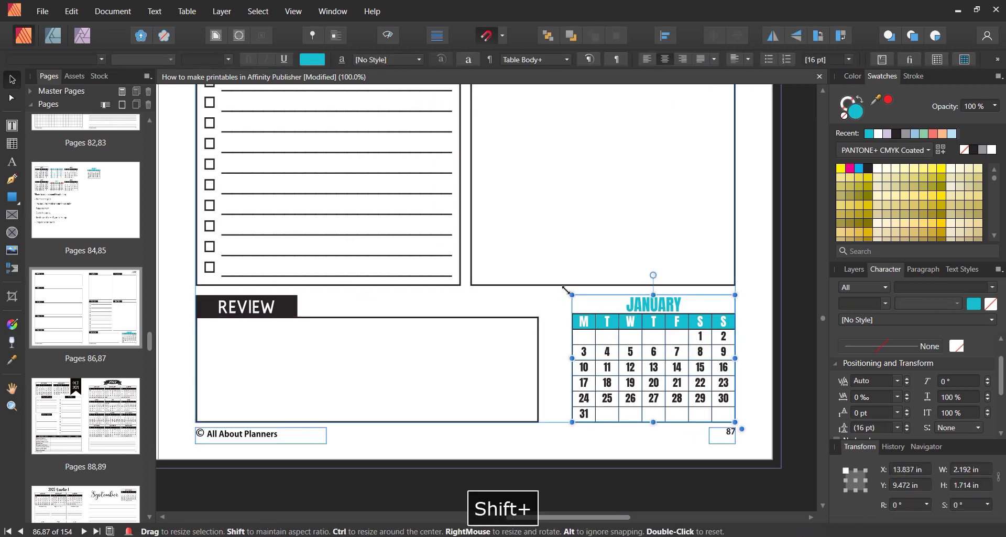
{"action": "left_click_drag", "start_coordinate": [566, 290], "coordinate": [566, 290]}
{"action": "left_click", "coordinate": [752, 314]}
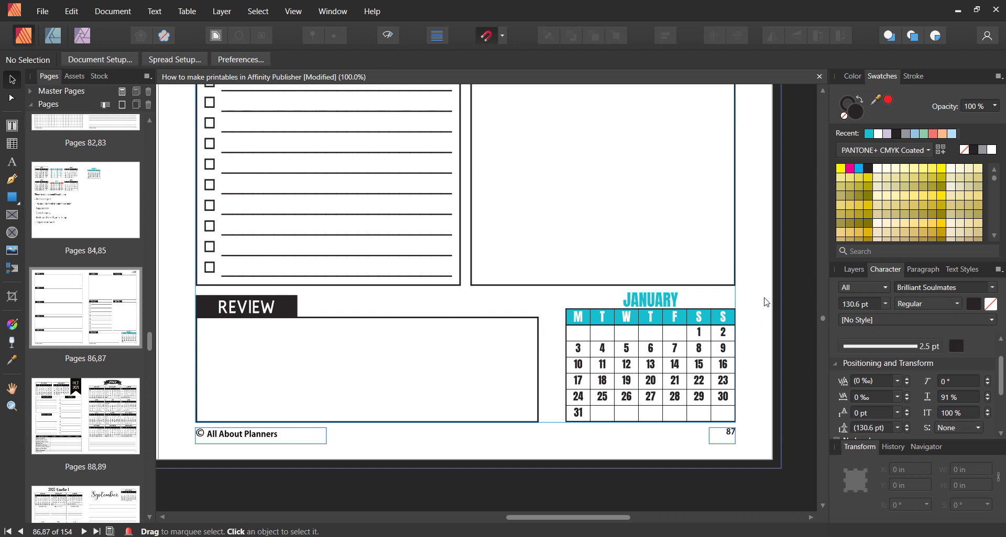
Widen the REVIEW box toward the January calendar, leaving only a narrow gap between them
{"action": "left_click", "coordinate": [539, 381]}
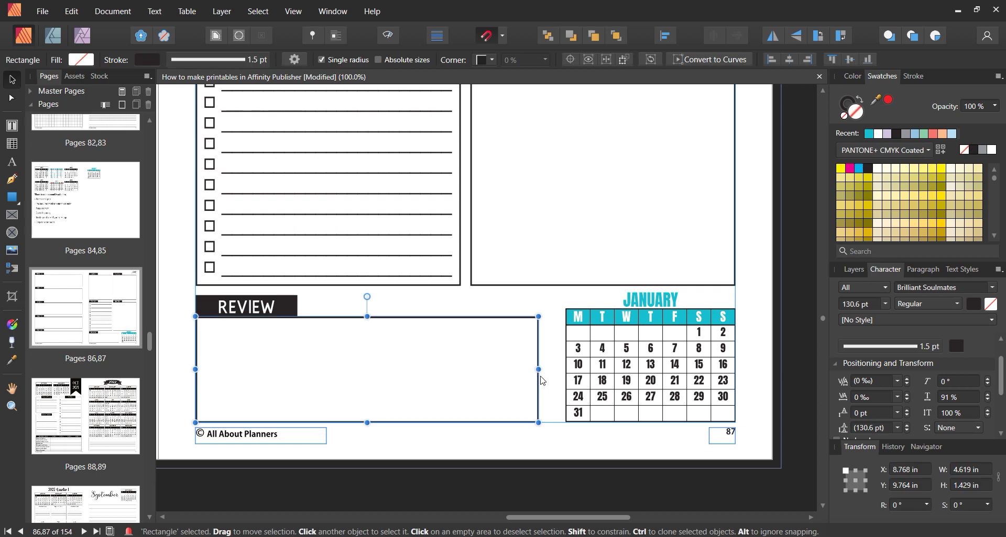
{"action": "left_click_drag", "start_coordinate": [538, 369], "coordinate": [557, 371]}
{"action": "left_click", "coordinate": [583, 435]}
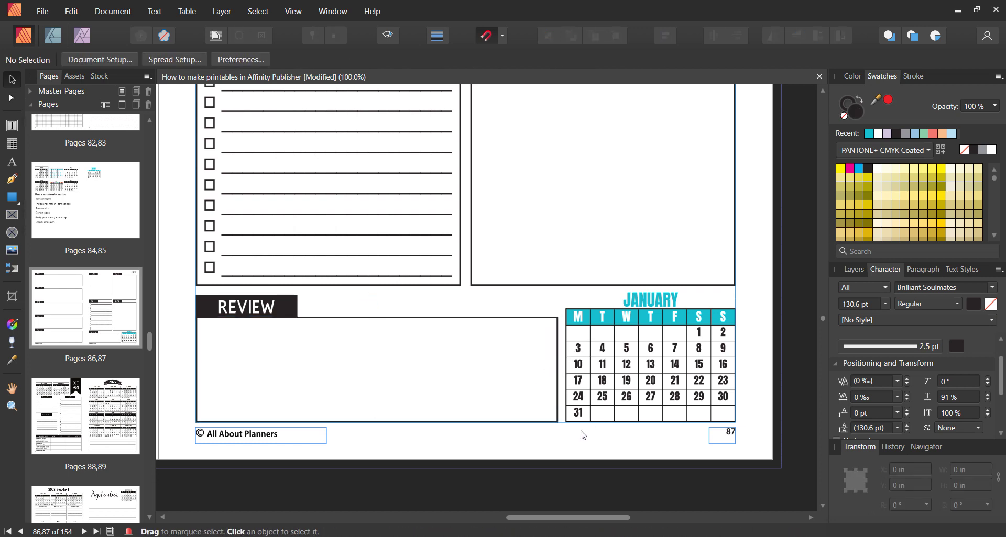
Examine how mini calendars are used on the October 2021 monthly page and the 2022 annual overview on pages 88,89
{"action": "key", "text": "ctrl+minus"}
{"action": "key", "text": "ctrl+minus"}
{"action": "left_click", "coordinate": [86, 417]}
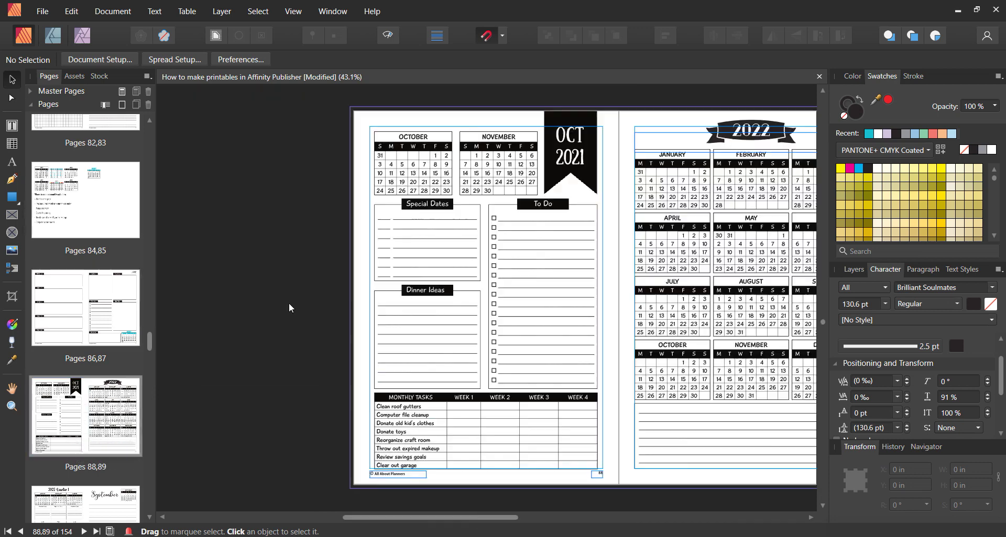
{"action": "key", "text": "ctrl+equal"}
{"action": "scroll", "coordinate": [290, 308], "scroll_direction": "up", "scroll_amount": 4}
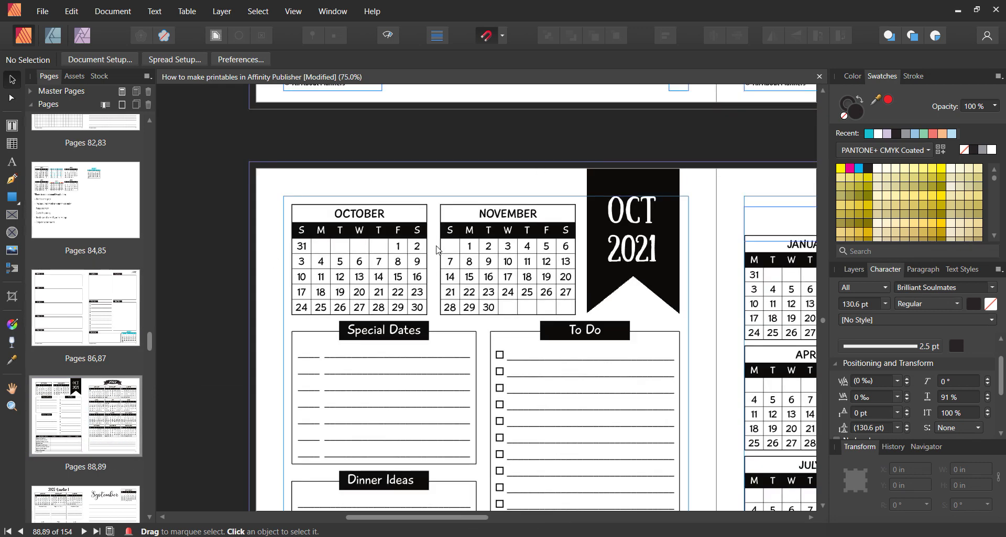
{"action": "key", "text": "ctrl+minus"}
{"action": "scroll", "coordinate": [557, 520], "scroll_direction": "down", "scroll_amount": 3}
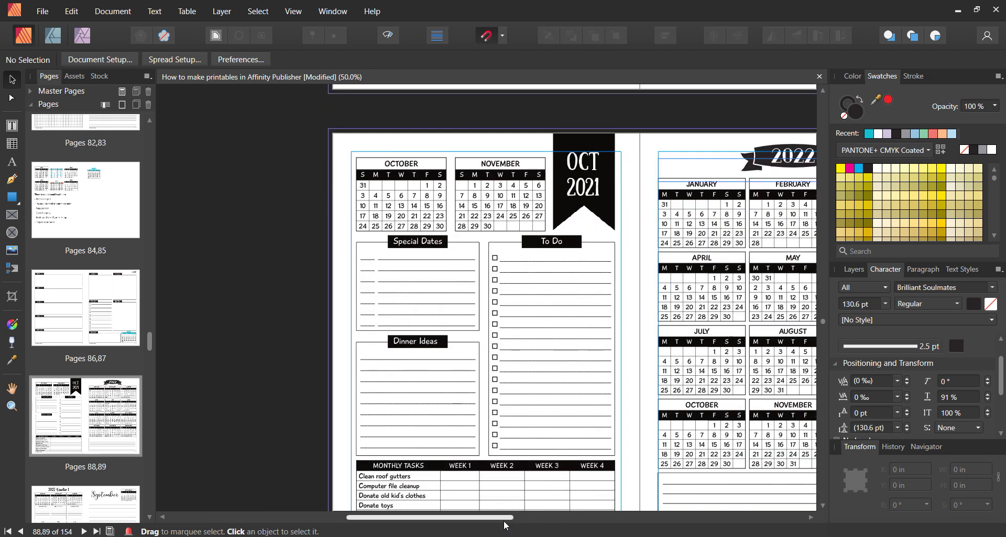
{"action": "scroll", "coordinate": [497, 526], "scroll_direction": "right", "scroll_amount": 4}
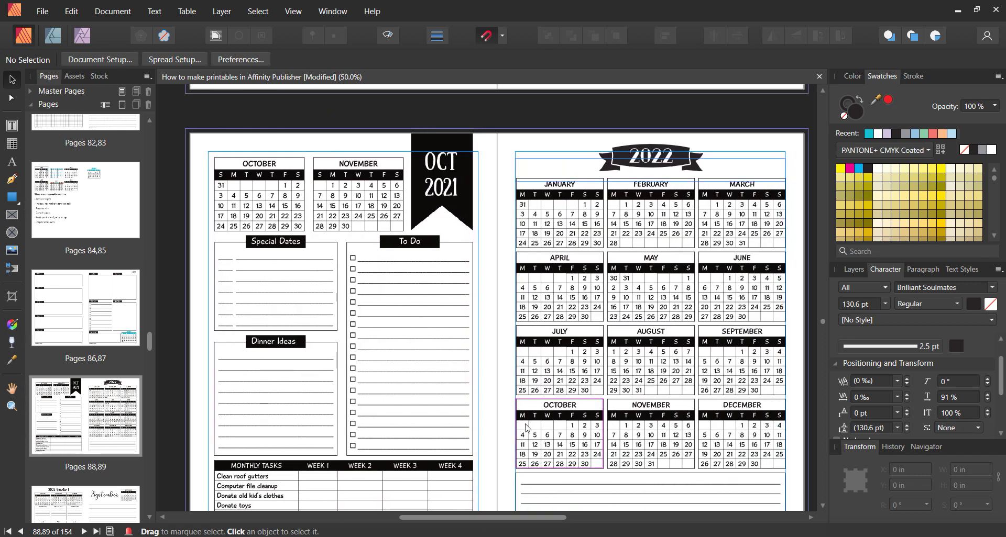
Duplicate the January calendar on the spread of pages 84,85 and place the copy beside the original, top edges aligned
{"action": "double_click", "coordinate": [96, 230]}
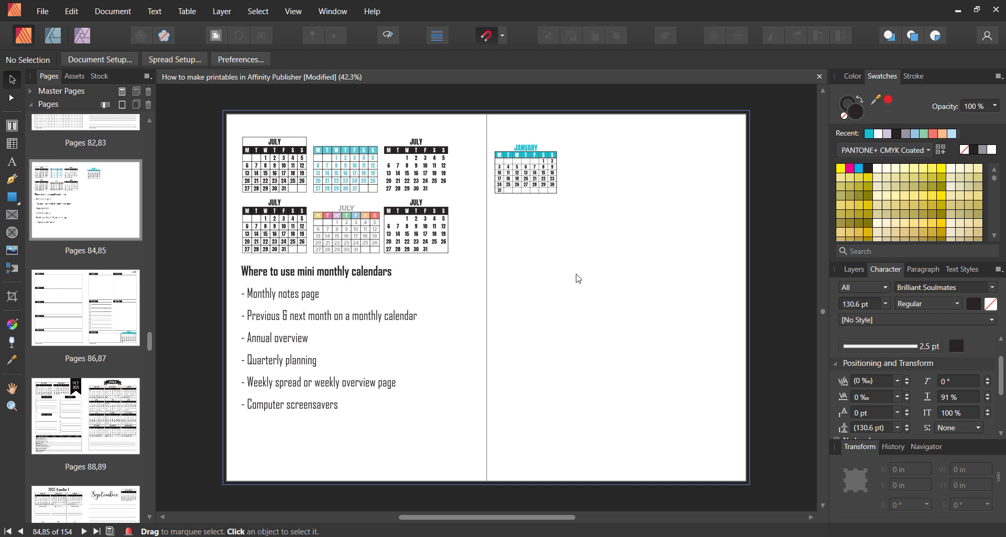
{"action": "key", "text": "ctrl+equal"}
{"action": "key", "text": "ctrl+equal"}
{"action": "key", "text": "ctrl+equal"}
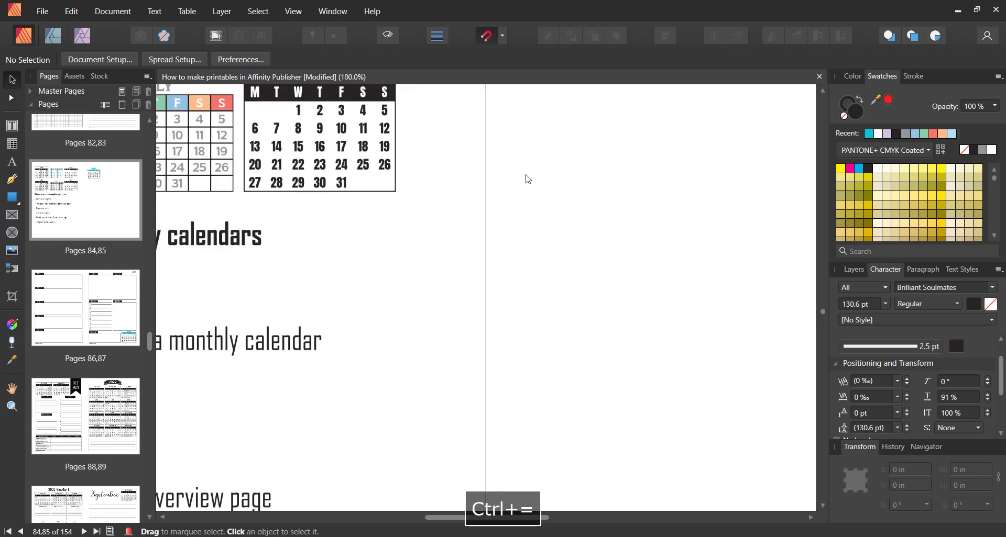
{"action": "left_click", "coordinate": [565, 517]}
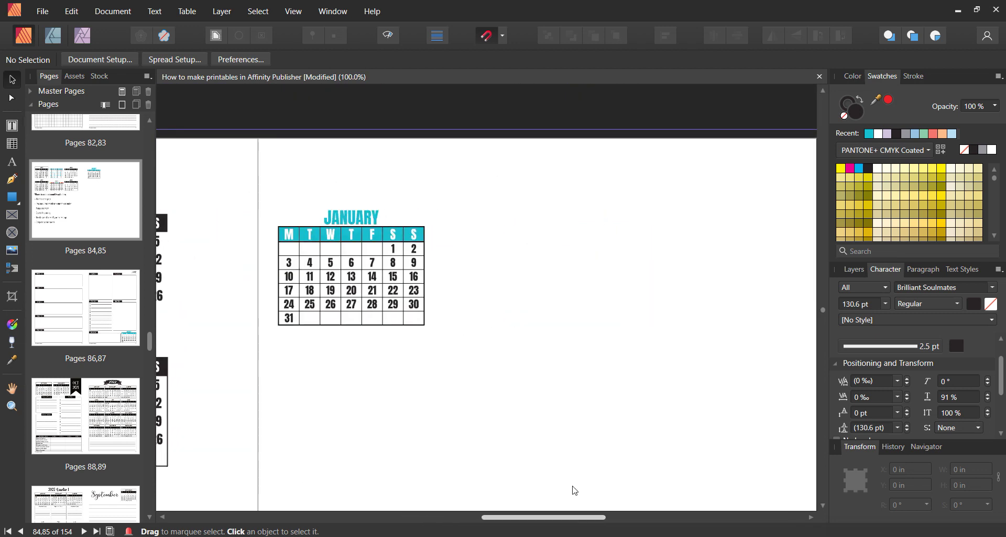
{"action": "left_click", "coordinate": [358, 245]}
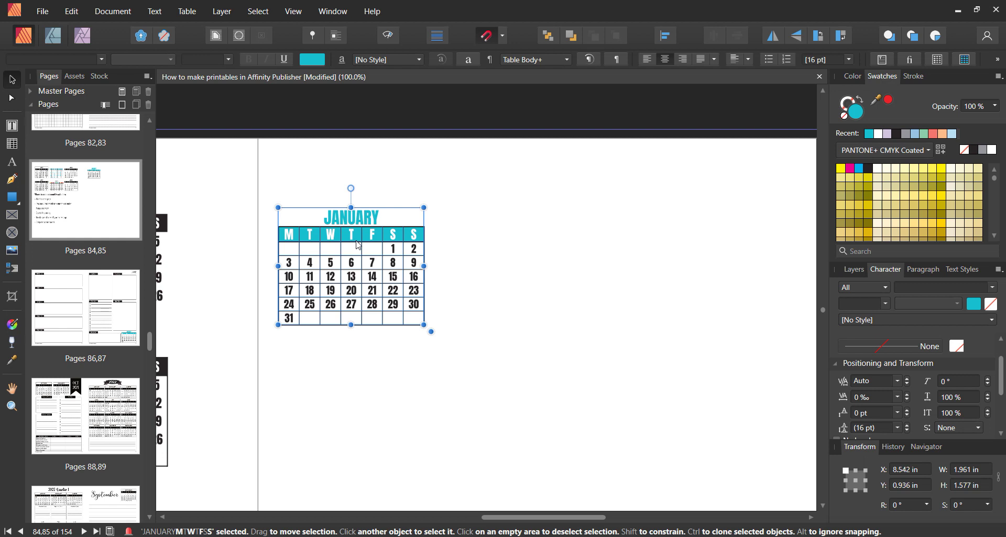
{"action": "key", "text": "ctrl+c"}
{"action": "left_click", "coordinate": [534, 255]}
{"action": "key", "text": "ctrl+v"}
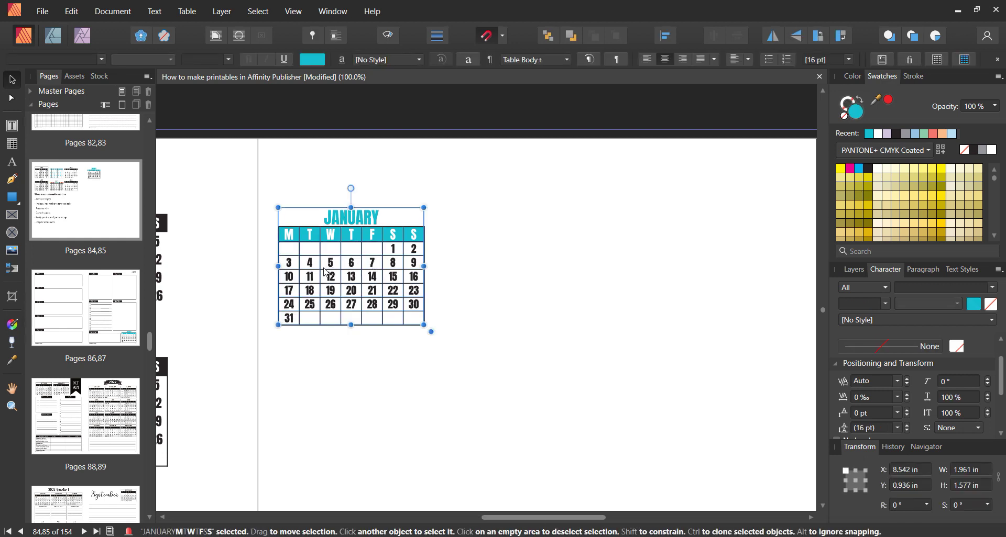
{"action": "left_click_drag", "start_coordinate": [325, 272], "coordinate": [497, 310]}
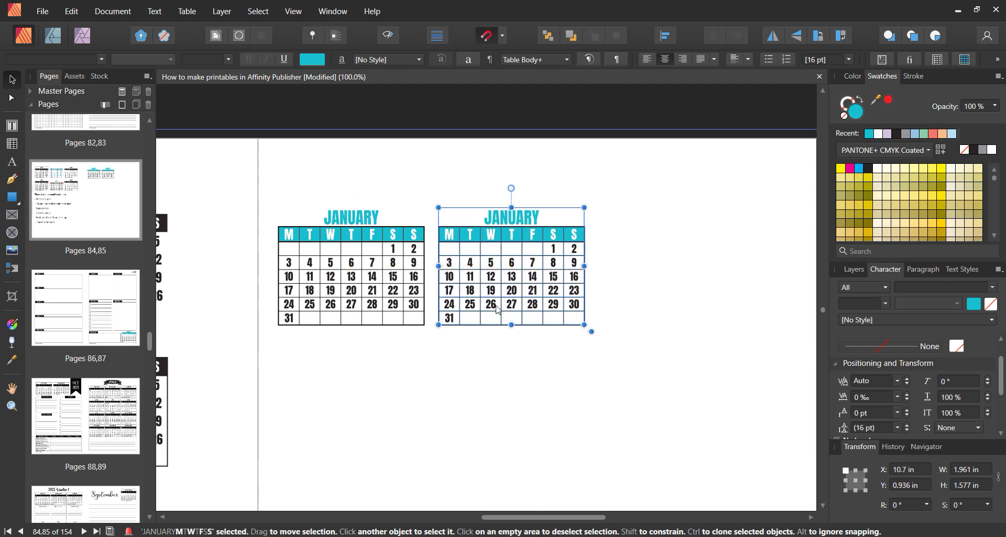
{"action": "left_click", "coordinate": [471, 377]}
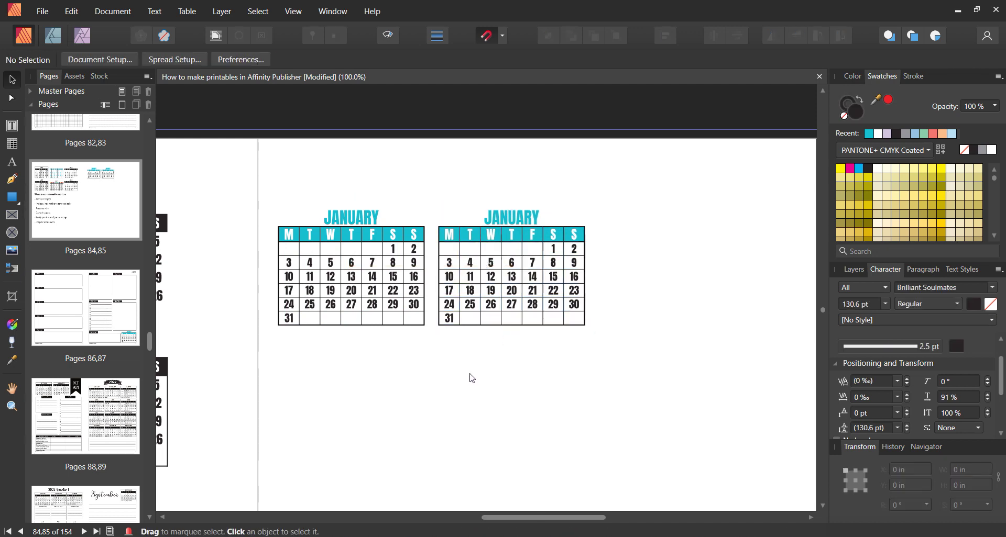
Change the month title of the duplicated January calendar on pages 84,85 to FEBRUARY
{"action": "left_click", "coordinate": [117, 412]}
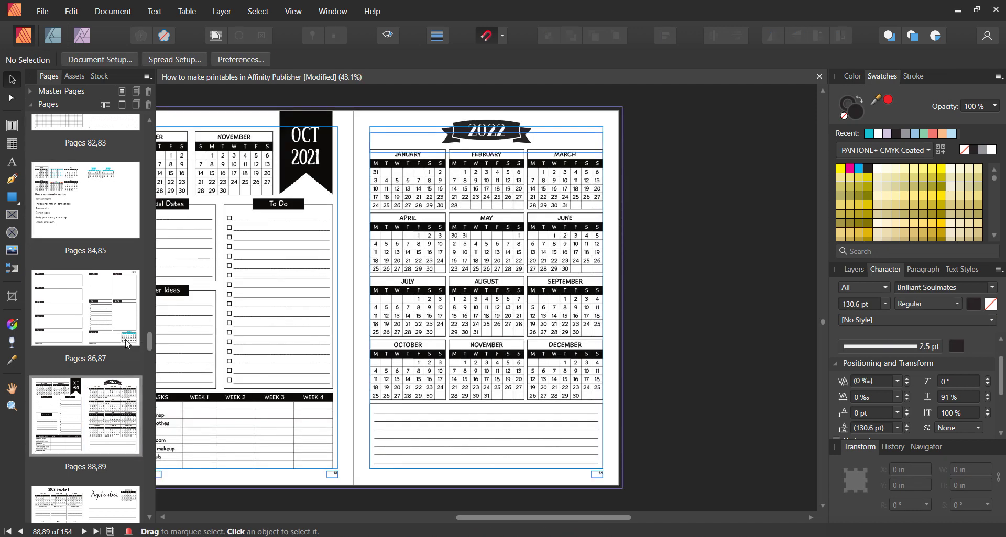
{"action": "left_click", "coordinate": [109, 217]}
{"action": "left_click", "coordinate": [466, 163]}
{"action": "key", "text": "ctrl+plus"}
{"action": "key", "text": "ctrl+plus"}
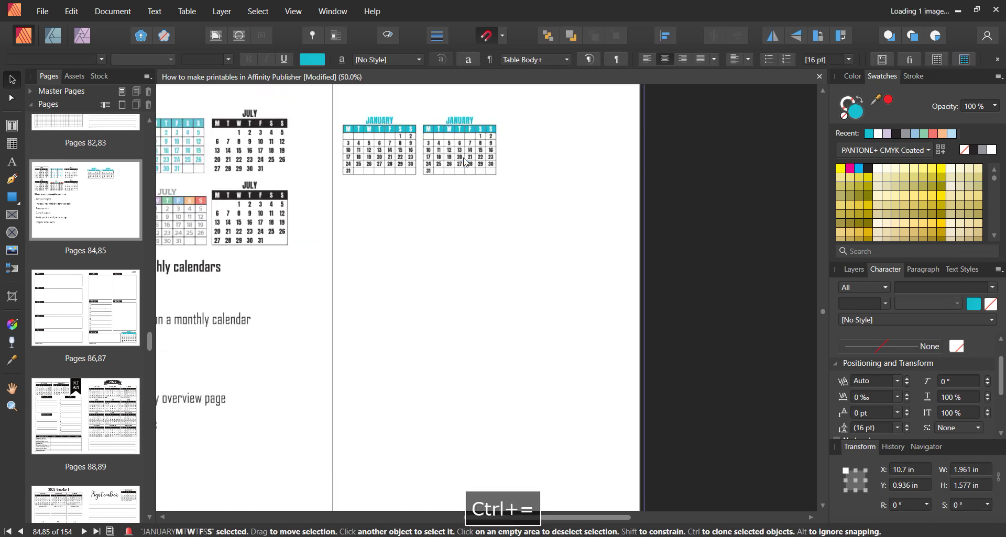
{"action": "double_click", "coordinate": [417, 245]}
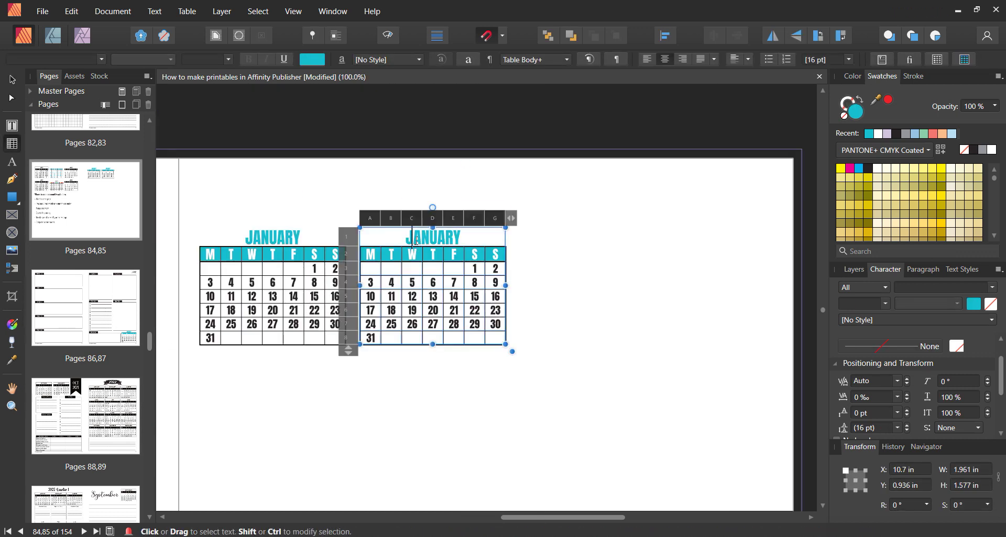
{"action": "type", "text": "fb"}
{"action": "key", "text": "Delete"}
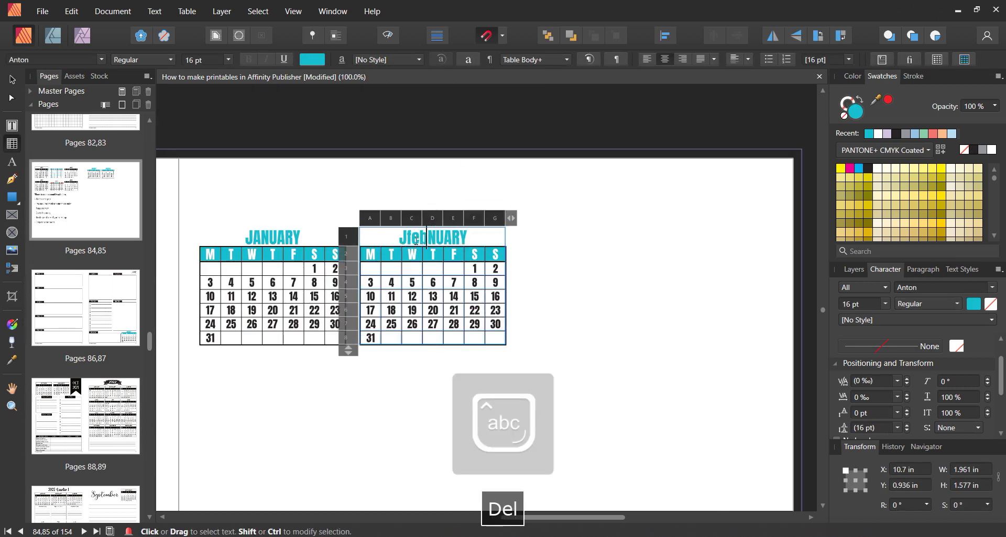
{"action": "key", "text": "BackSpace"}
{"action": "key", "text": "Caps_Lock"}
{"action": "type", "text": "B"}
{"action": "key", "text": "Delete"}
{"action": "type", "text": "R"}
{"action": "key", "text": "Delete"}
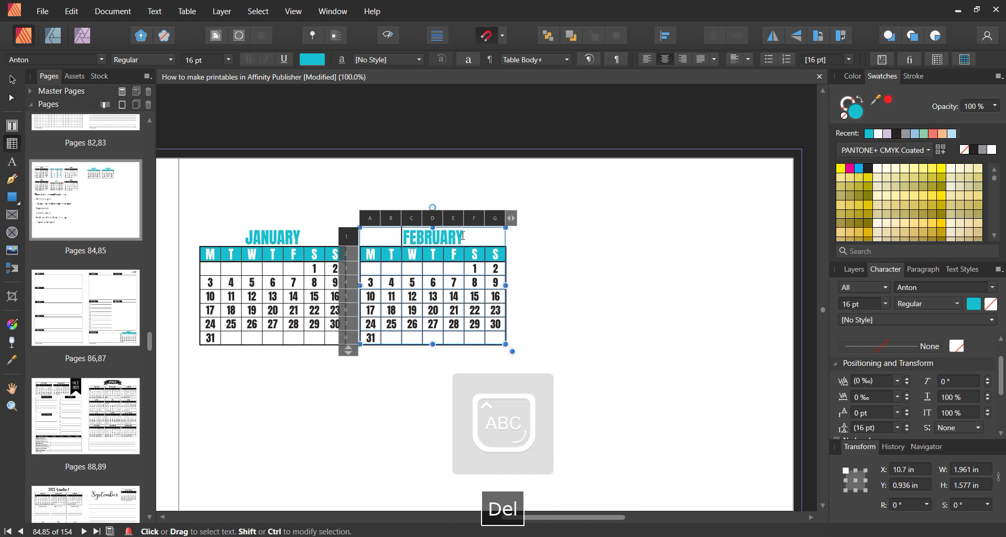
Consult the system calendar and try entering dates 1 to 3 from Tuesday to Thursday in February's first week
{"action": "left_click", "coordinate": [495, 276]}
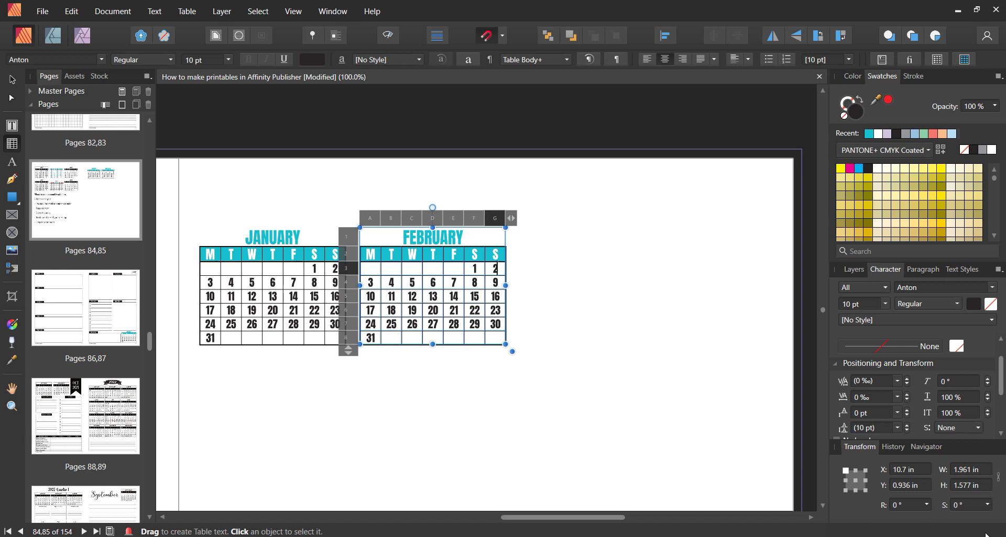
{"action": "key", "text": "super+alt+d"}
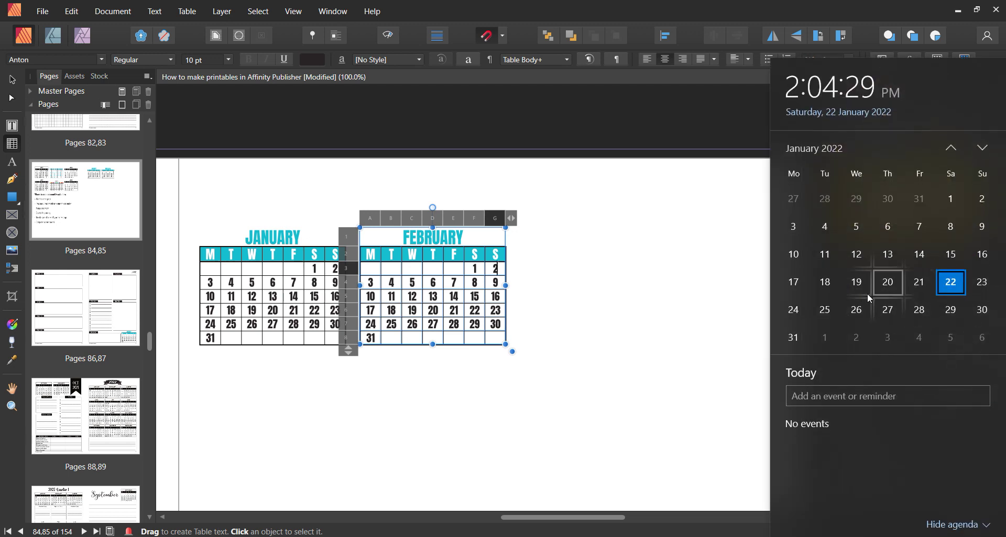
{"action": "left_click", "coordinate": [398, 271]}
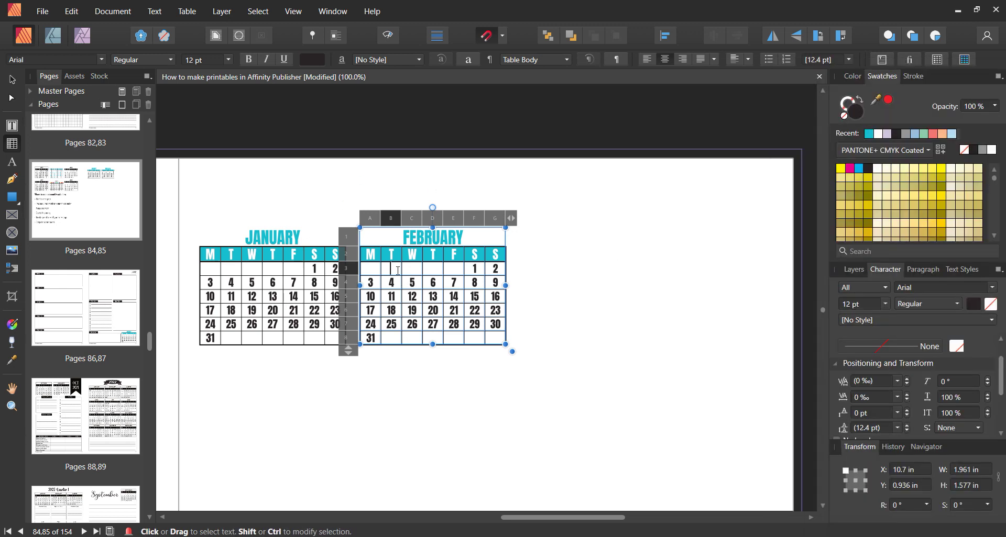
{"action": "key", "text": "ctrl+equal"}
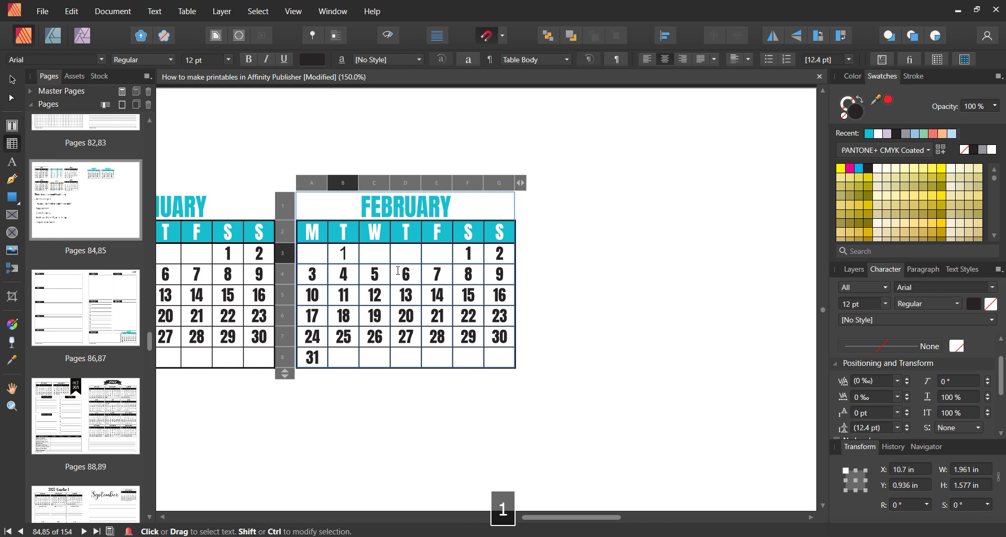
{"action": "key", "text": "Tab"}
{"action": "left_click_drag", "start_coordinate": [601, 518], "coordinate": [560, 520]}
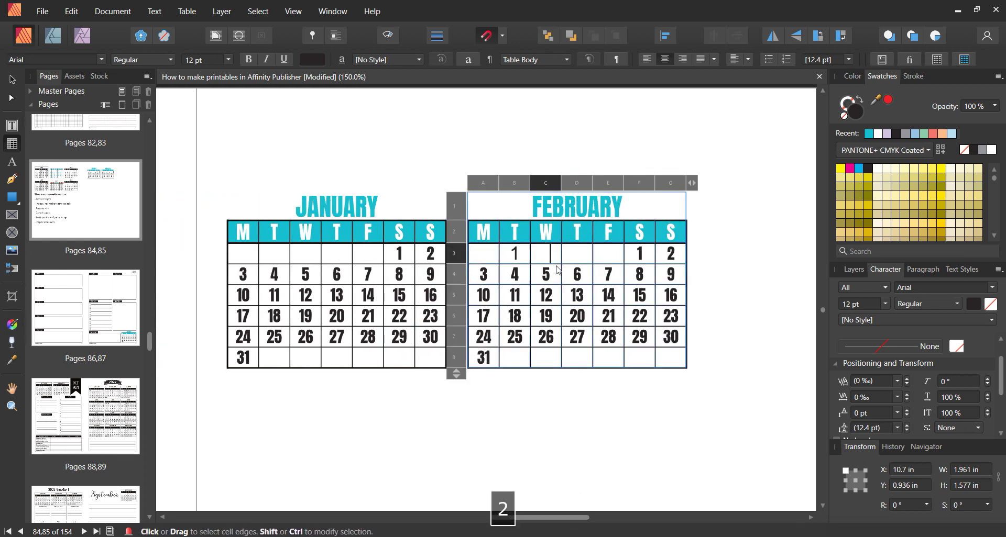
{"action": "type", "text": "2"}
{"action": "key", "text": "Tab"}
{"action": "type", "text": "3"}
{"action": "key", "text": "Escape"}
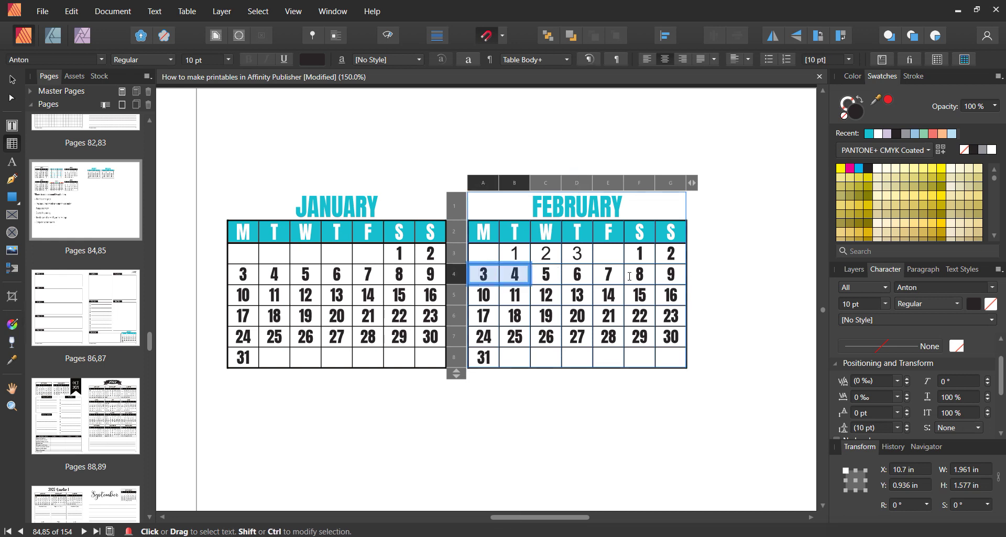
Copy the February table's second week row, dates 3 to 9, over its first week row to carry over the text formatting
{"action": "left_click_drag", "start_coordinate": [630, 276], "coordinate": [671, 274]}
{"action": "key", "text": "ctrl+c"}
{"action": "left_click_drag", "start_coordinate": [483, 254], "coordinate": [671, 358]}
{"action": "key", "text": "ctrl+v"}
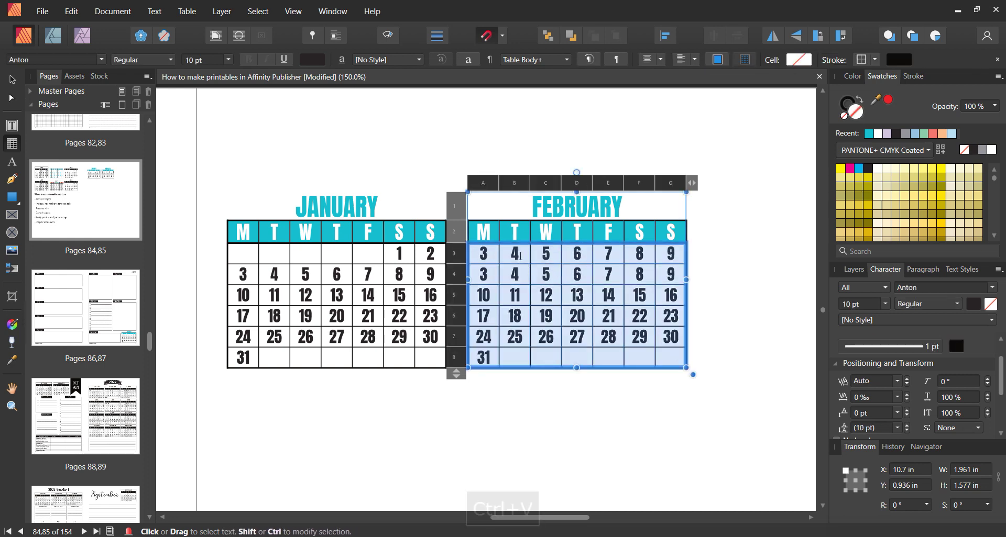
Enter dates 1 to 6 from Tuesday to Sunday in February's first week row
{"action": "left_click", "coordinate": [520, 256]}
{"action": "type", "text": "1"}
{"action": "key", "text": "Tab"}
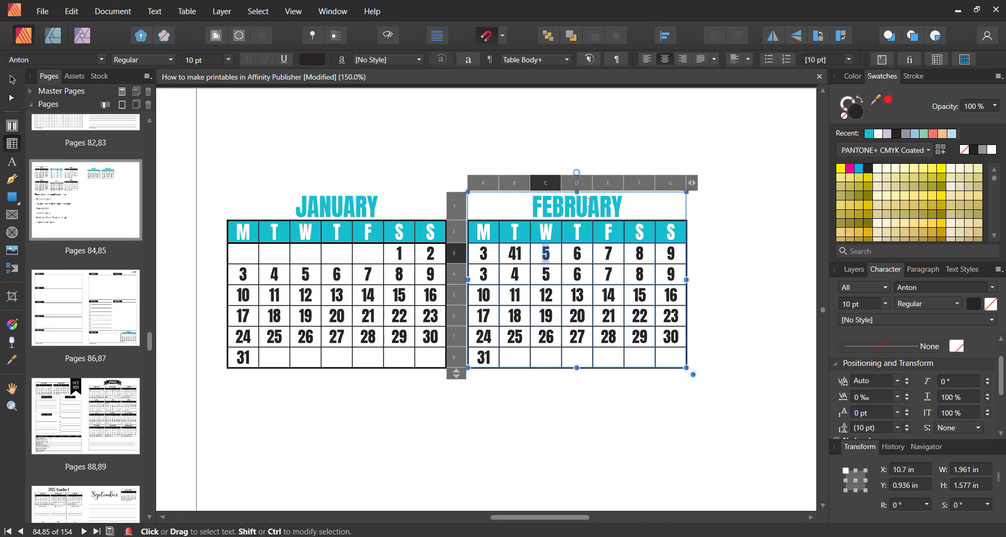
{"action": "type", "text": "2"}
{"action": "key", "text": "Tab"}
{"action": "type", "text": "3"}
{"action": "key", "text": "Tab"}
{"action": "type", "text": "4"}
{"action": "key", "text": "Tab"}
{"action": "type", "text": "5\t6"}
{"action": "key", "text": "Tab"}
Fill February's second and third week rows with dates 7 to 20
{"action": "type", "text": "7\t8\t9\t10\t1"}
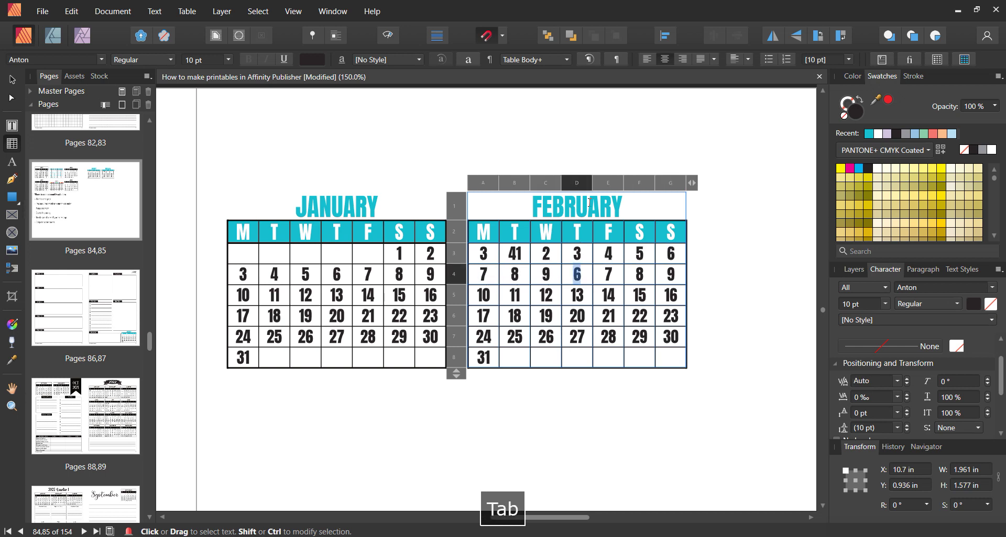
{"action": "type", "text": "1\t12\t13"}
{"action": "key", "text": "Tab"}
{"action": "type", "text": "14"}
{"action": "key", "text": "Tab"}
{"action": "type", "text": "15\t16\t17\t18"}
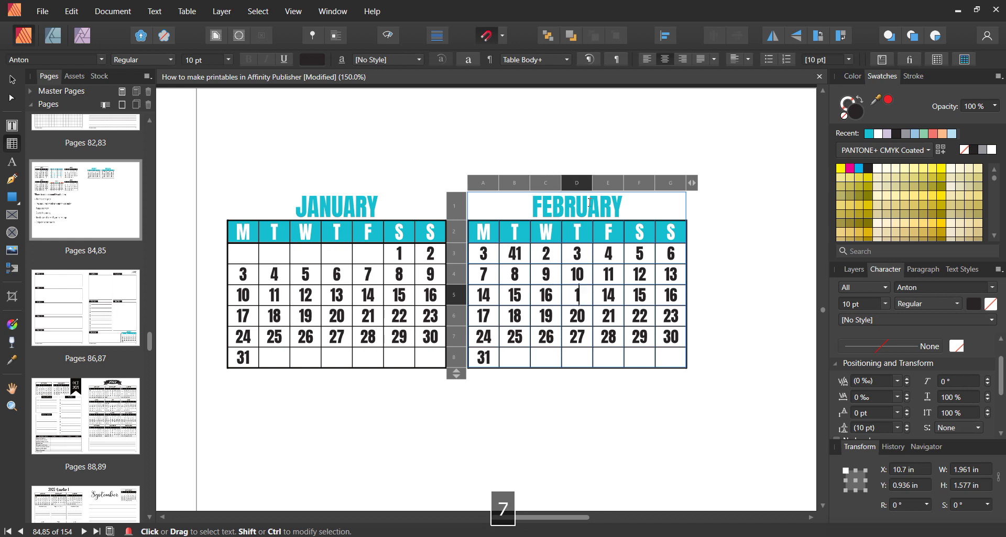
{"action": "key", "text": "Tab"}
{"action": "type", "text": "19"}
{"action": "key", "text": "Tab"}
{"action": "type", "text": "20"}
{"action": "key", "text": "Tab"}
Fill February's fourth week row with dates 21 to 27 and enter 28 on the following Monday
{"action": "type", "text": "21"}
{"action": "key", "text": "Tab"}
{"action": "type", "text": "22"}
{"action": "key", "text": "Tab"}
{"action": "type", "text": "23"}
{"action": "key", "text": "Tab"}
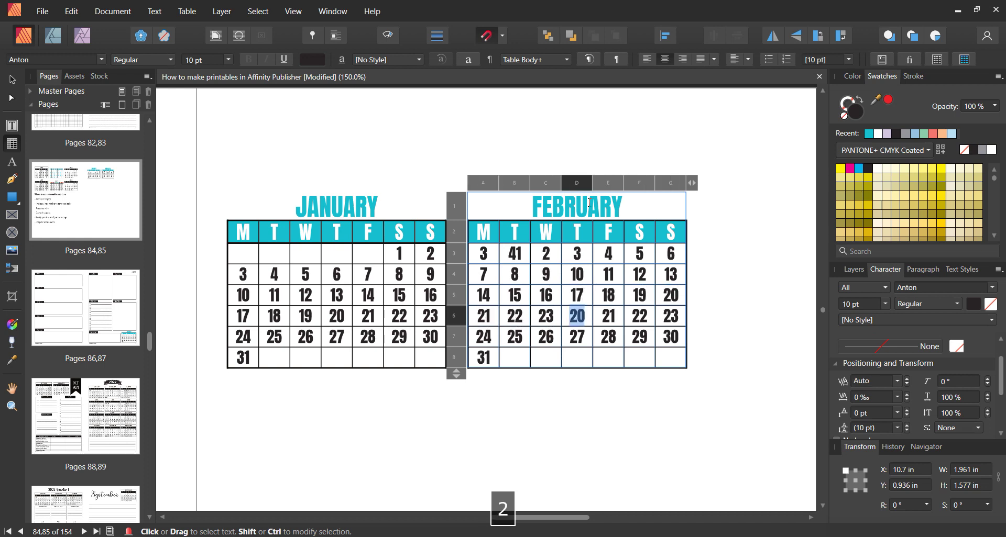
{"action": "type", "text": "24"}
{"action": "key", "text": "Tab"}
{"action": "type", "text": "25"}
{"action": "key", "text": "Tab"}
{"action": "type", "text": "26"}
{"action": "key", "text": "Tab"}
{"action": "type", "text": "27"}
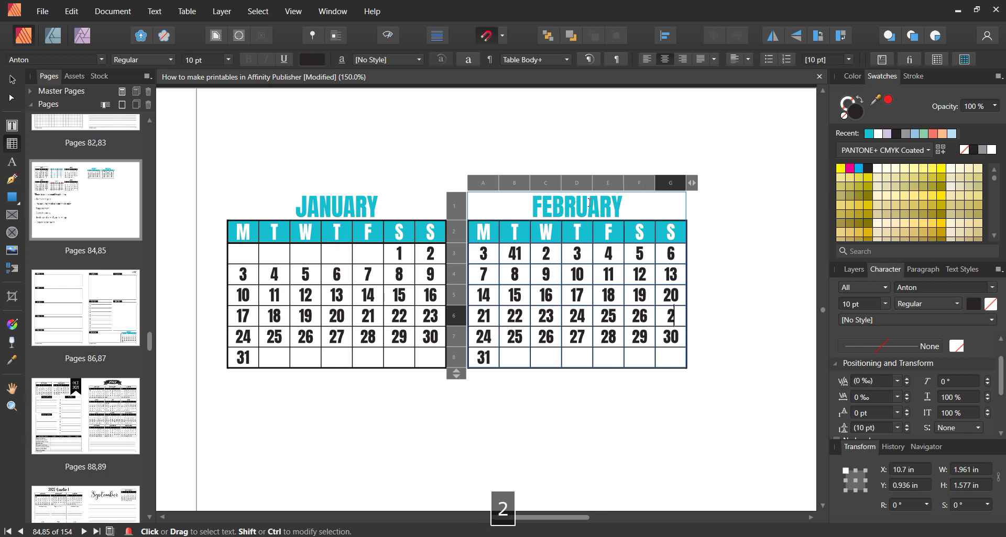
{"action": "key", "text": "Tab"}
{"action": "type", "text": "28"}
Clear the leftover dates after 28 and the extra digits in February's first Monday and Tuesday cells
{"action": "key", "text": "Tab"}
{"action": "type", "text": "29"}
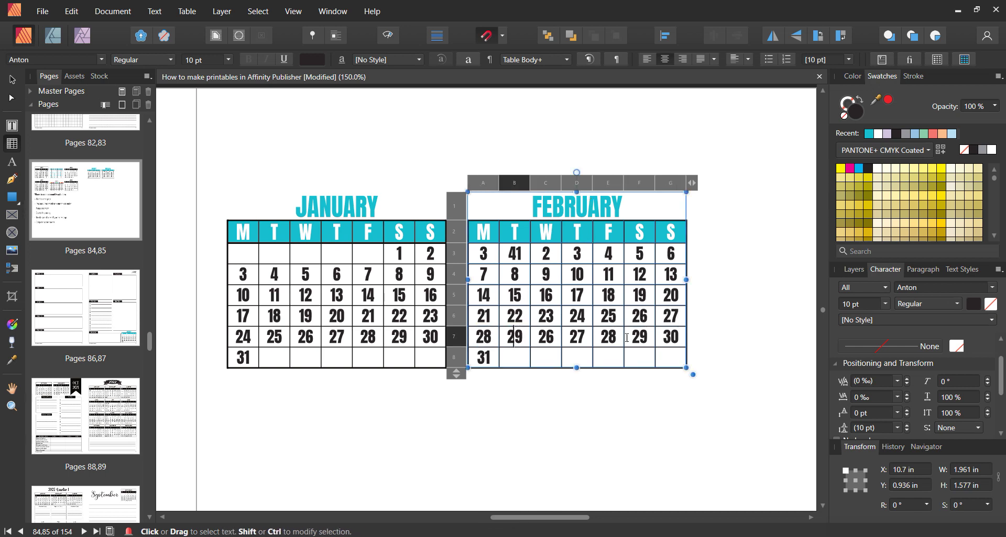
{"action": "left_click_drag", "start_coordinate": [514, 336], "coordinate": [665, 350]}
{"action": "key", "text": "Delete"}
{"action": "left_click", "coordinate": [494, 353]}
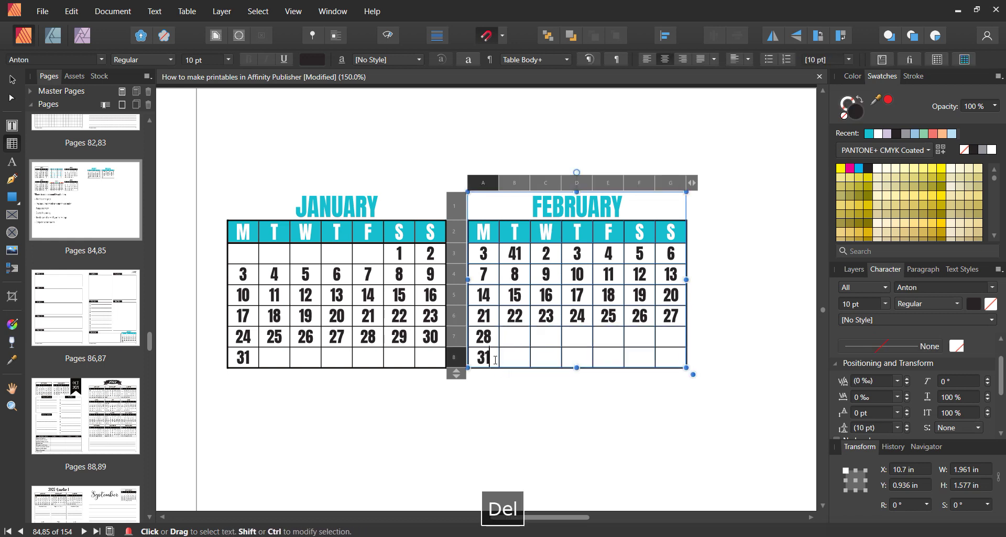
{"action": "key", "text": "BackSpace"}
{"action": "key", "text": "BackSpace"}
{"action": "left_click", "coordinate": [490, 253]}
{"action": "key", "text": "BackSpace"}
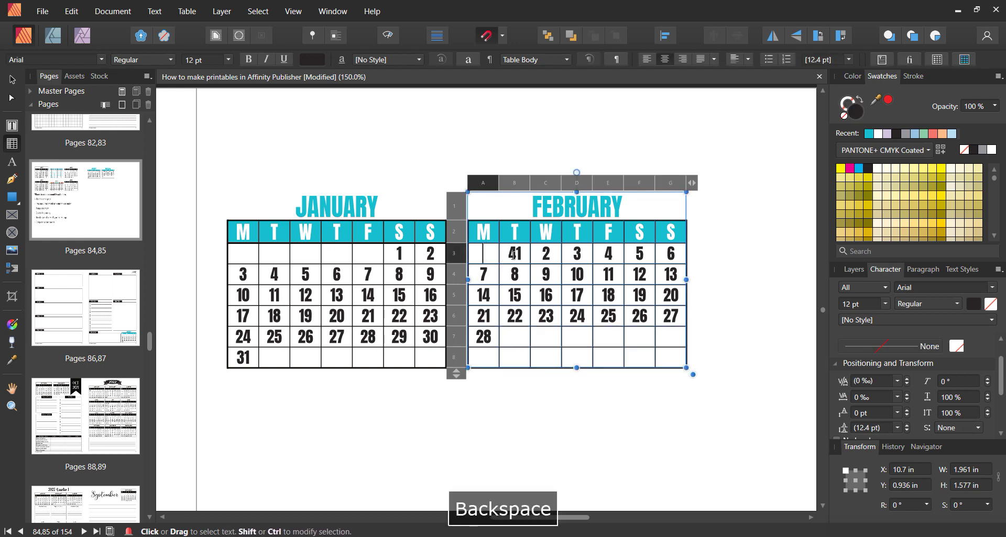
{"action": "key", "text": "BackSpace"}
{"action": "left_click", "coordinate": [11, 80]}
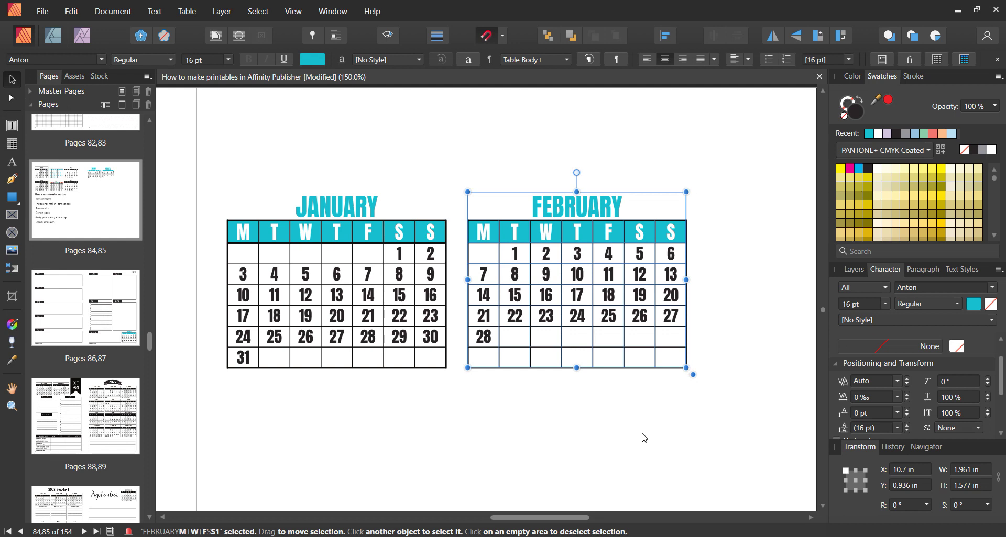
{"action": "left_click", "coordinate": [642, 437]}
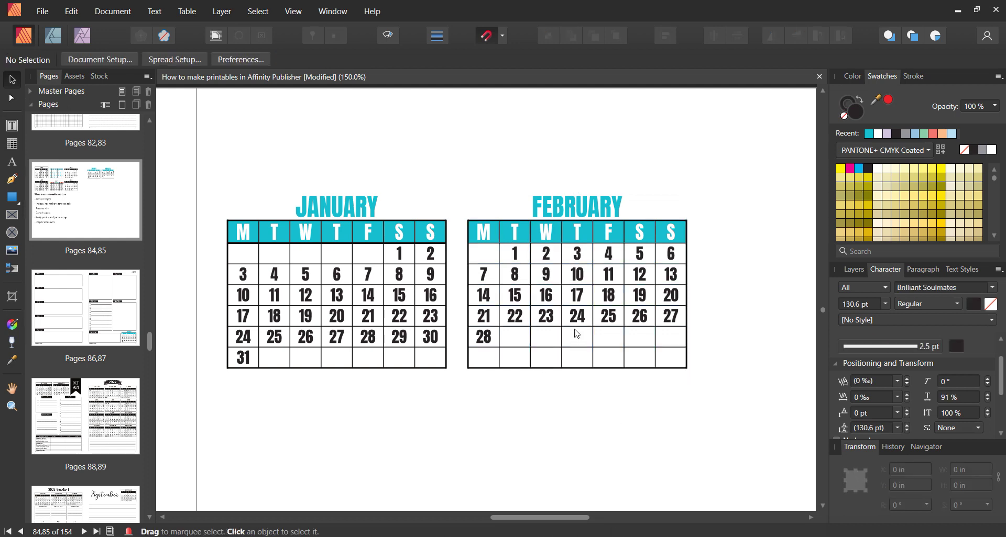
{"action": "double_click", "coordinate": [489, 353]}
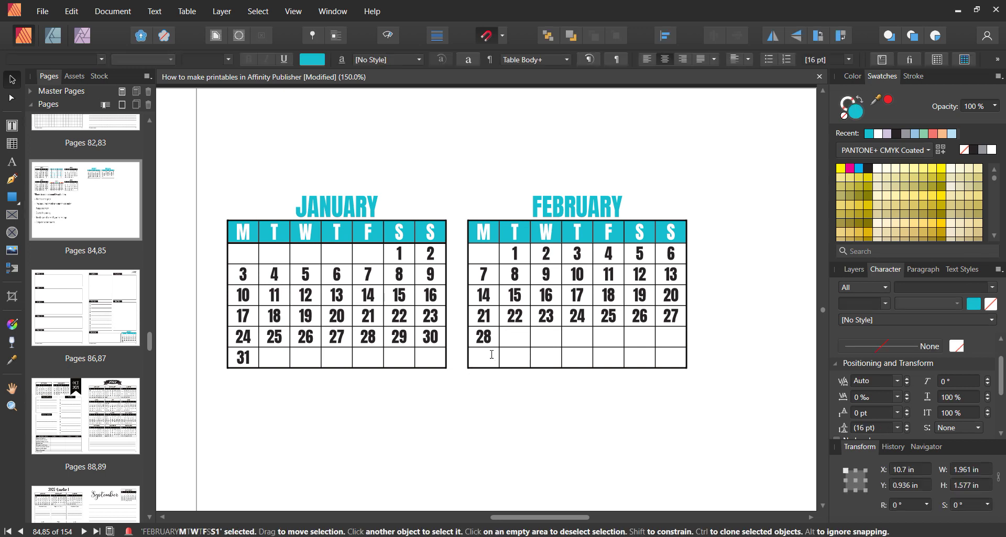
{"action": "left_click", "coordinate": [456, 359]}
{"action": "key", "text": "Escape"}
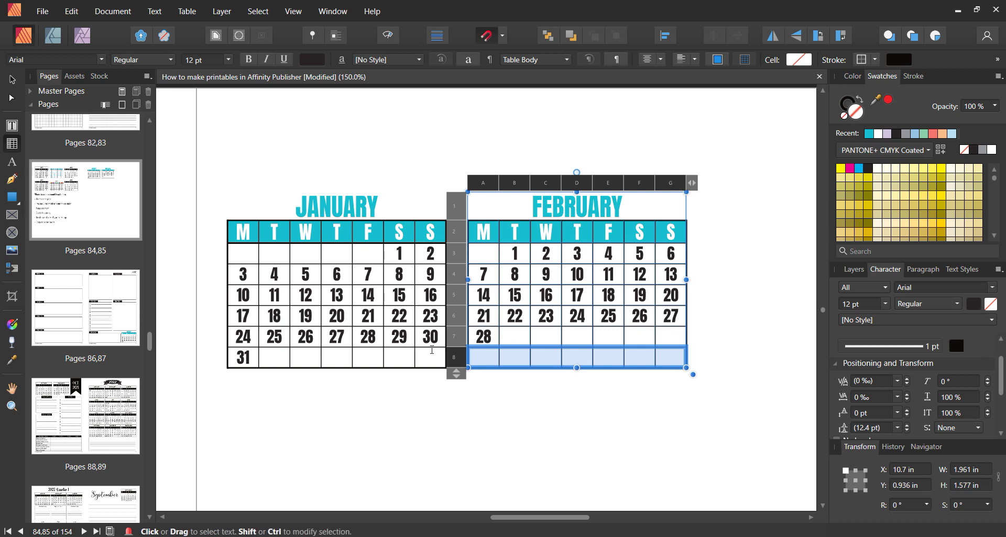
Copy January's second week row over its first week row and change the first Monday cell to 31
{"action": "left_click", "coordinate": [432, 350]}
{"action": "left_click", "coordinate": [242, 254]}
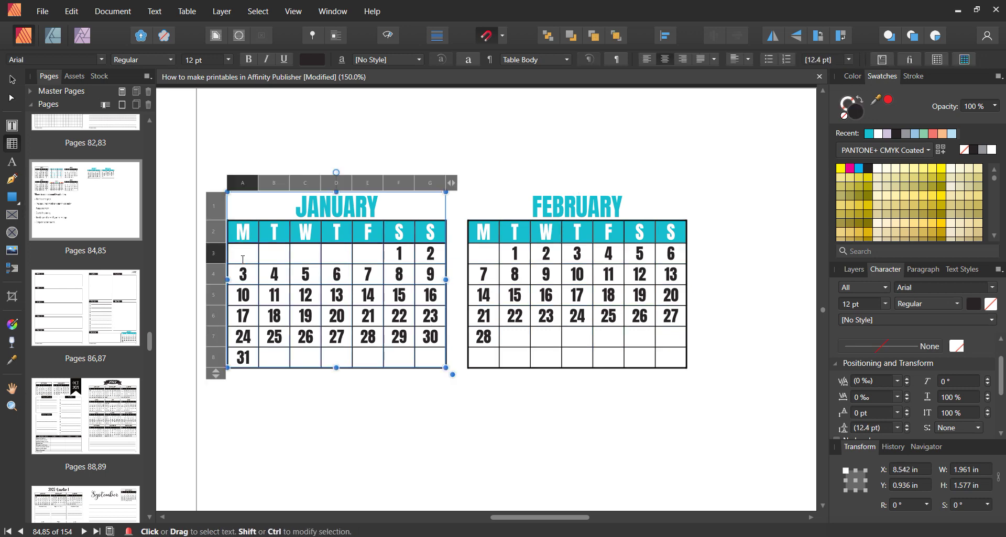
{"action": "left_click_drag", "start_coordinate": [242, 257], "coordinate": [274, 257]}
{"action": "key", "text": "ctrl+c"}
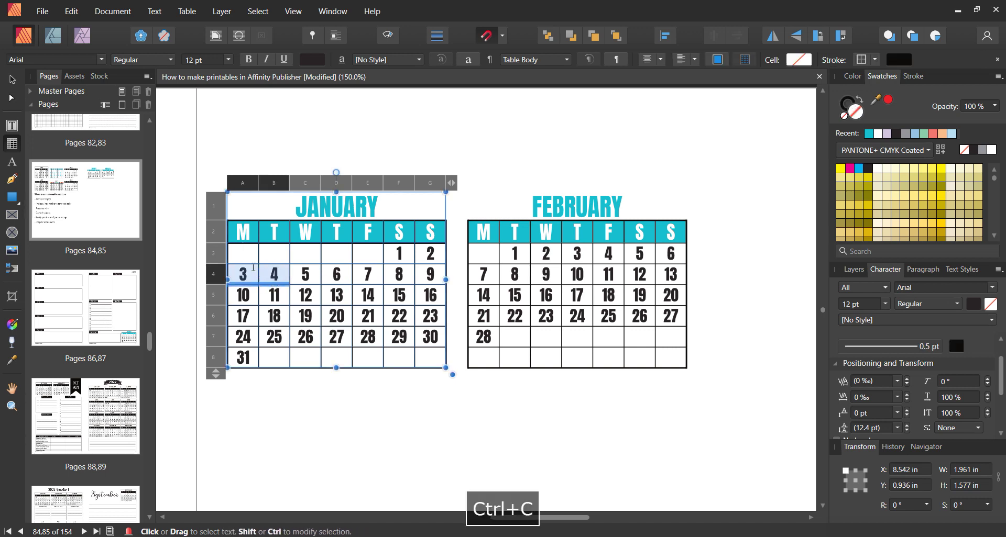
{"action": "key", "text": "ctrl+v"}
{"action": "type", "text": "1"}
Change January's first week row so Saturday reads 1 and Sunday reads 2
{"action": "left_click", "coordinate": [402, 254]}
{"action": "key", "text": "BackSpace"}
{"action": "left_click", "coordinate": [409, 255]}
{"action": "type", "text": "1"}
{"action": "key", "text": "Tab"}
{"action": "type", "text": "2"}
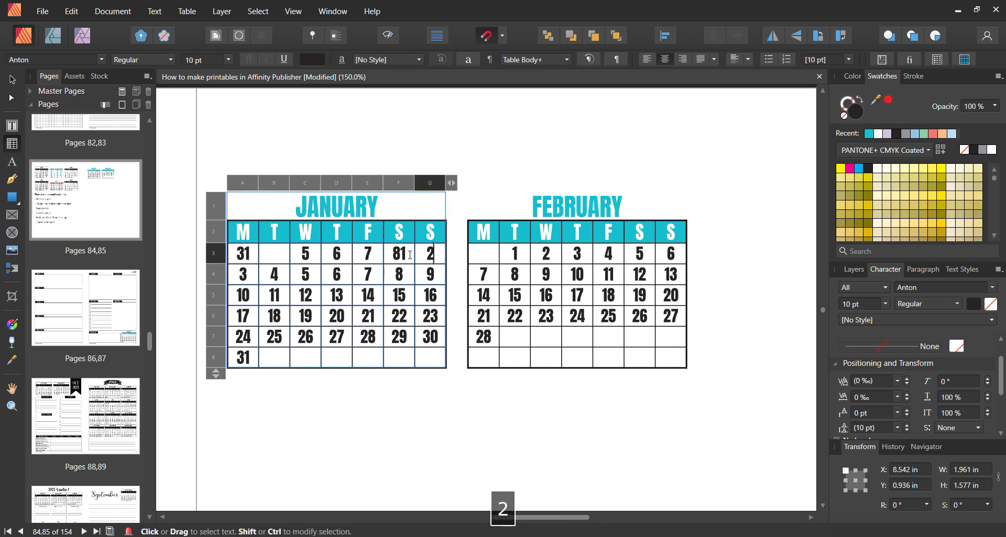
{"action": "left_click", "coordinate": [400, 254]}
{"action": "key", "text": "BackSpace"}
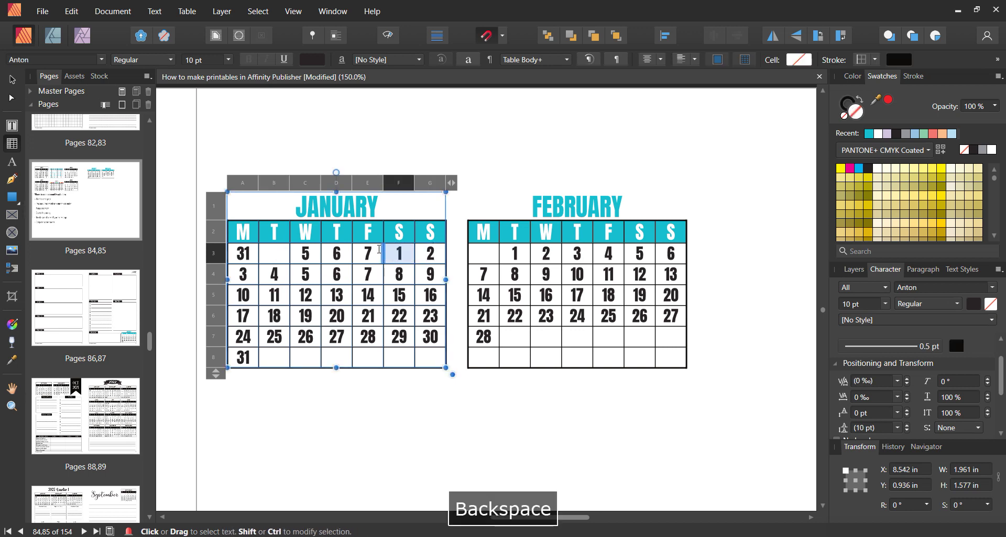
Clear the leftover dates 5, 6 and 7 from Wednesday to Friday in January's first week row
{"action": "left_click", "coordinate": [376, 247]}
{"action": "key", "text": "BackSpace"}
{"action": "key", "text": "BackSpace"}
{"action": "key", "text": "BackSpace"}
{"action": "key", "text": "BackSpace"}
{"action": "key", "text": "BackSpace"}
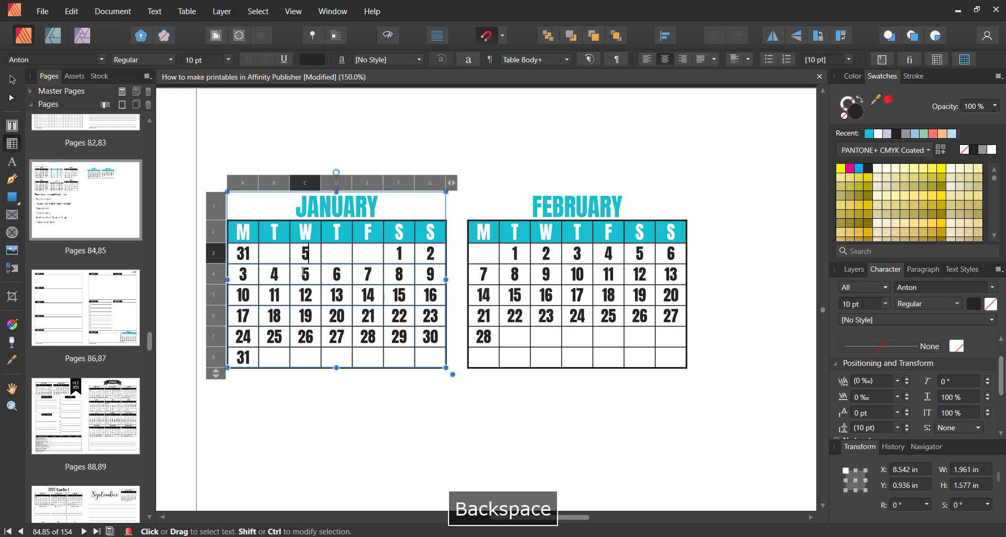
Delete January's last table row, which holds the duplicate 31, and deselect the table
{"action": "right_click", "coordinate": [215, 358]}
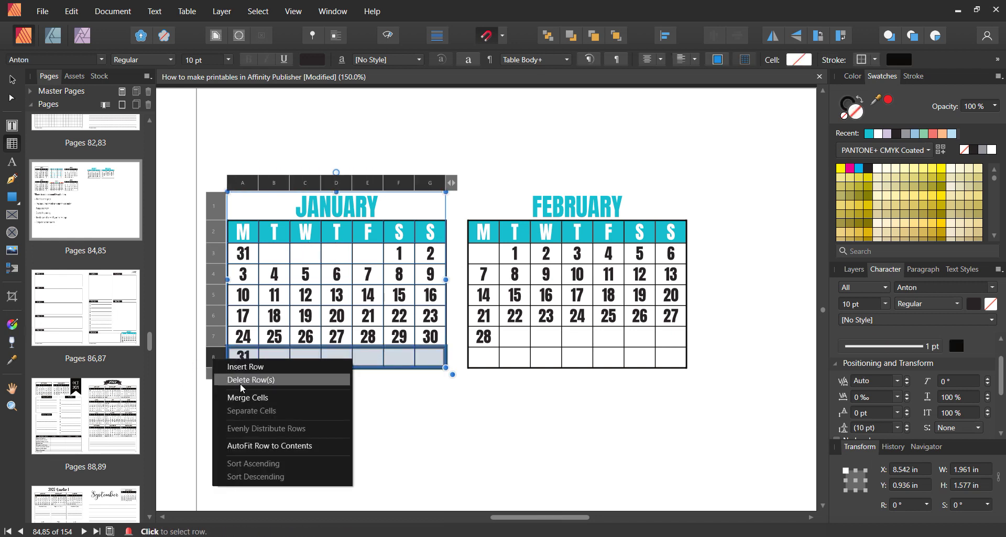
{"action": "left_click", "coordinate": [231, 380]}
{"action": "left_click", "coordinate": [11, 79]}
{"action": "left_click", "coordinate": [393, 413]}
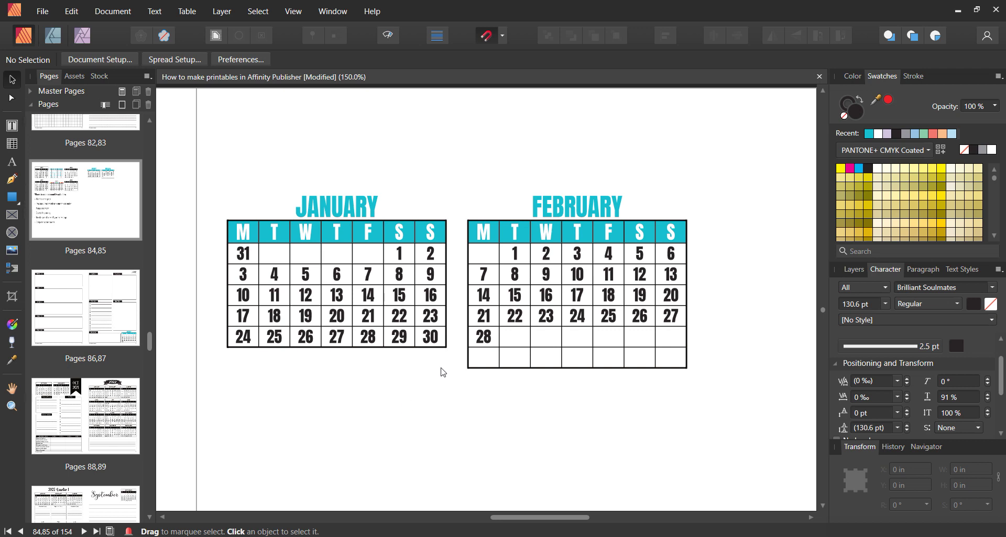
Check the cell width and height of February's empty last row in the table settings
{"action": "left_click", "coordinate": [488, 361]}
{"action": "left_click", "coordinate": [514, 362]}
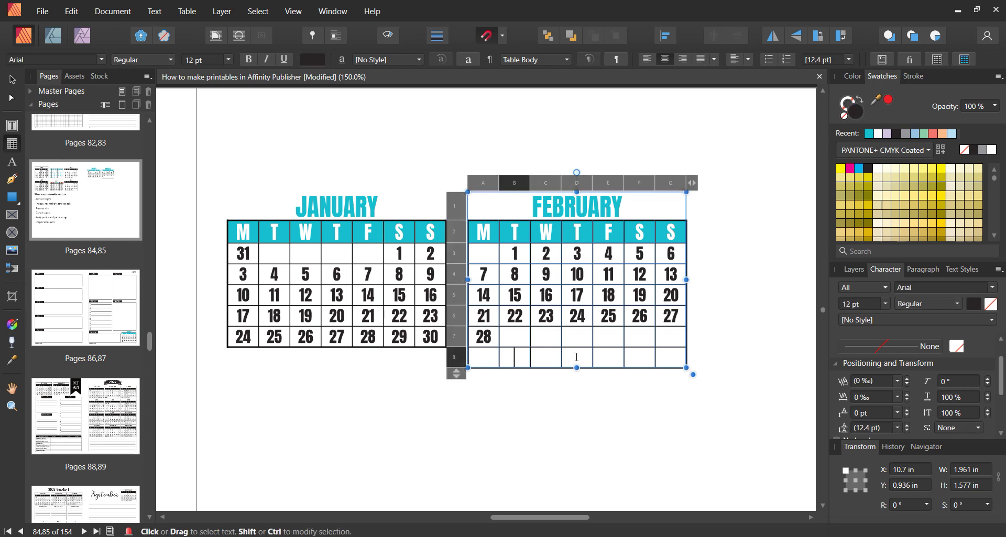
{"action": "left_click", "coordinate": [657, 361], "text": "shift"}
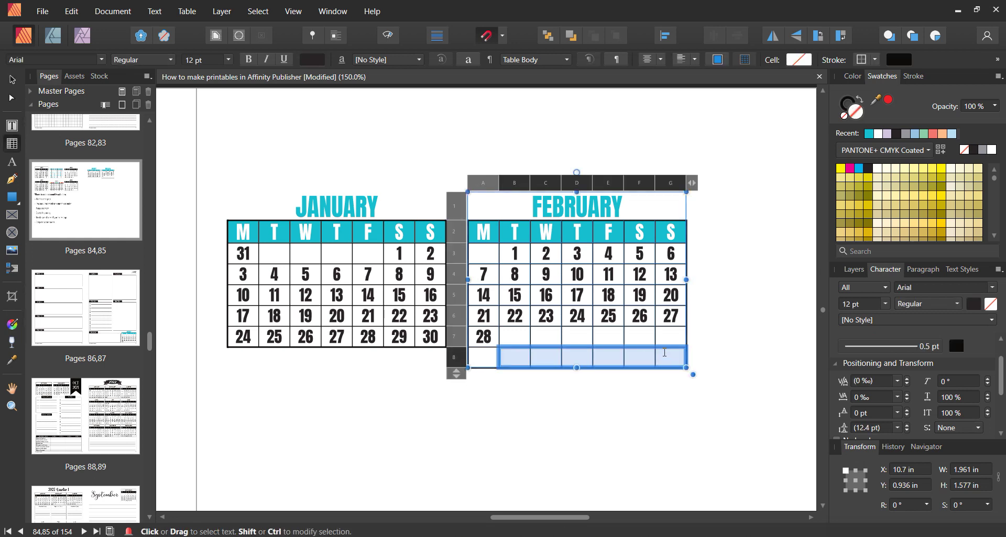
{"action": "left_click", "coordinate": [667, 353]}
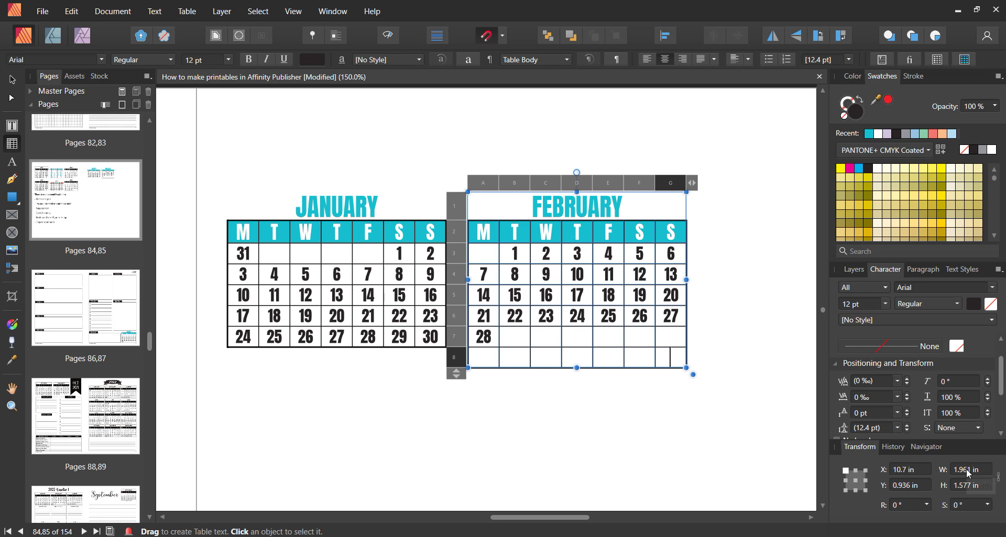
{"action": "left_click", "coordinate": [935, 59]}
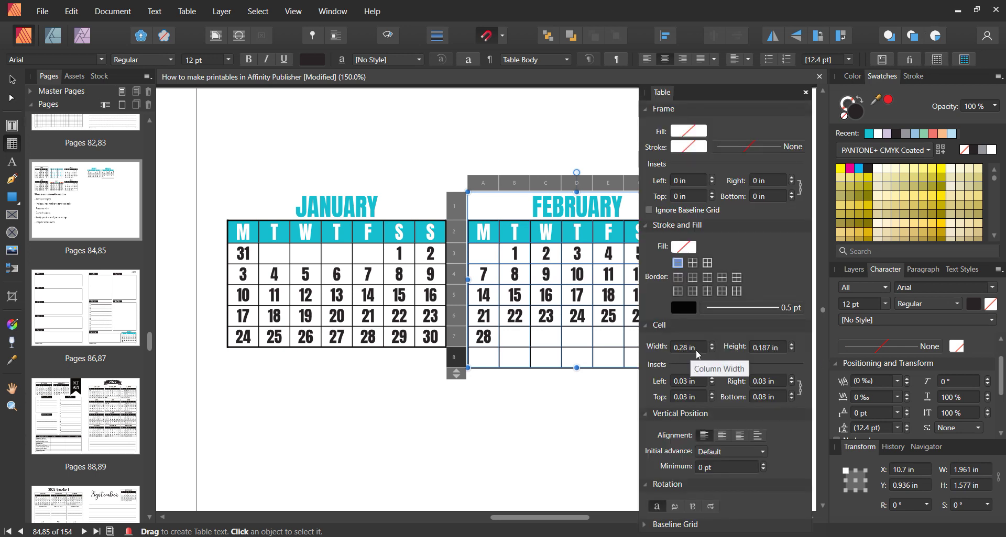
{"action": "left_click", "coordinate": [805, 94]}
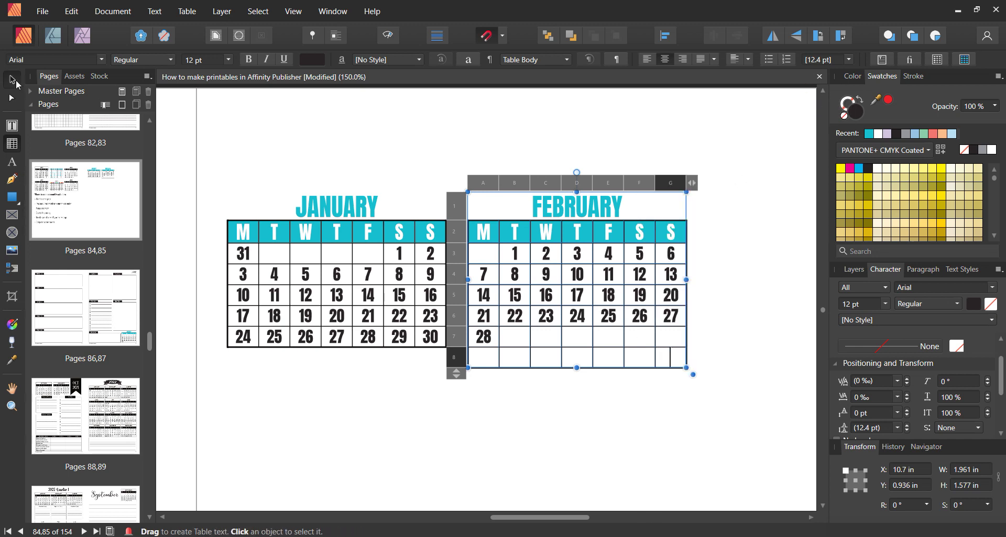
{"action": "left_click", "coordinate": [13, 80]}
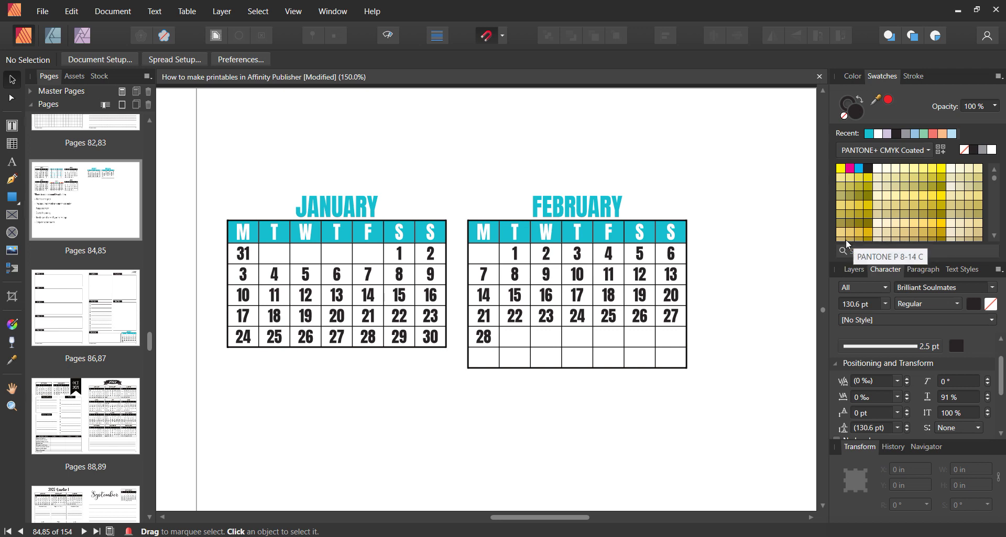
{"action": "left_click", "coordinate": [643, 262]}
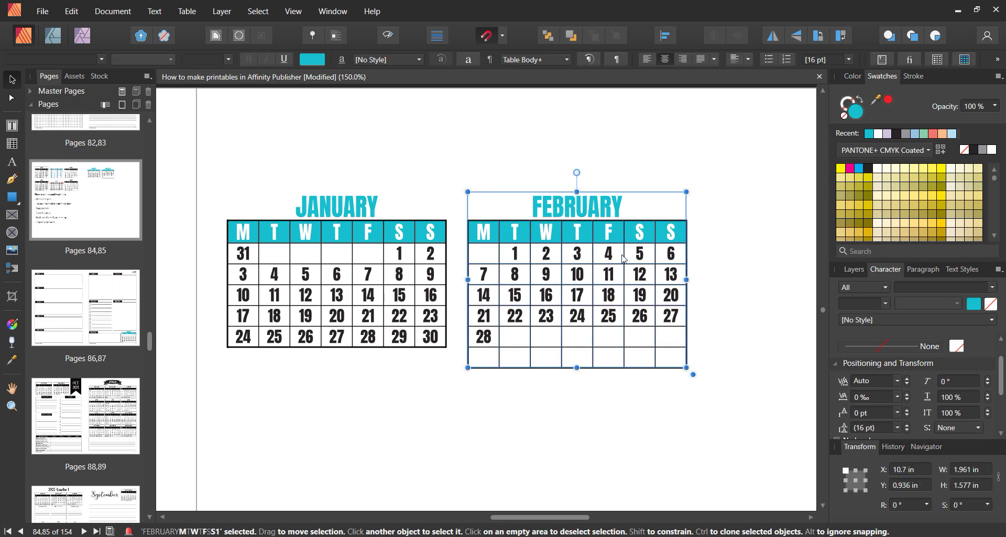
{"action": "left_click", "coordinate": [752, 265]}
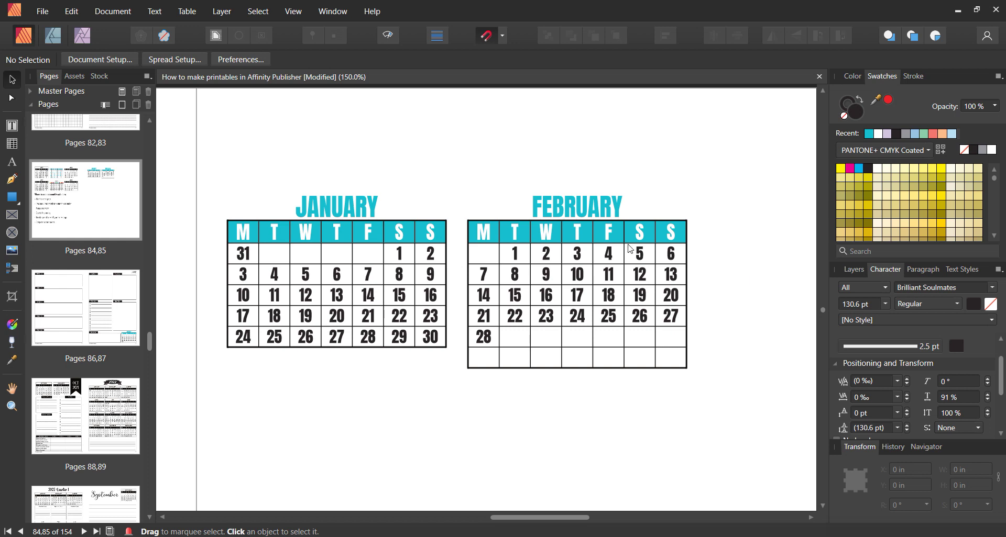
{"action": "key", "text": "ctrl+minus"}
{"action": "left_click", "coordinate": [557, 195]}
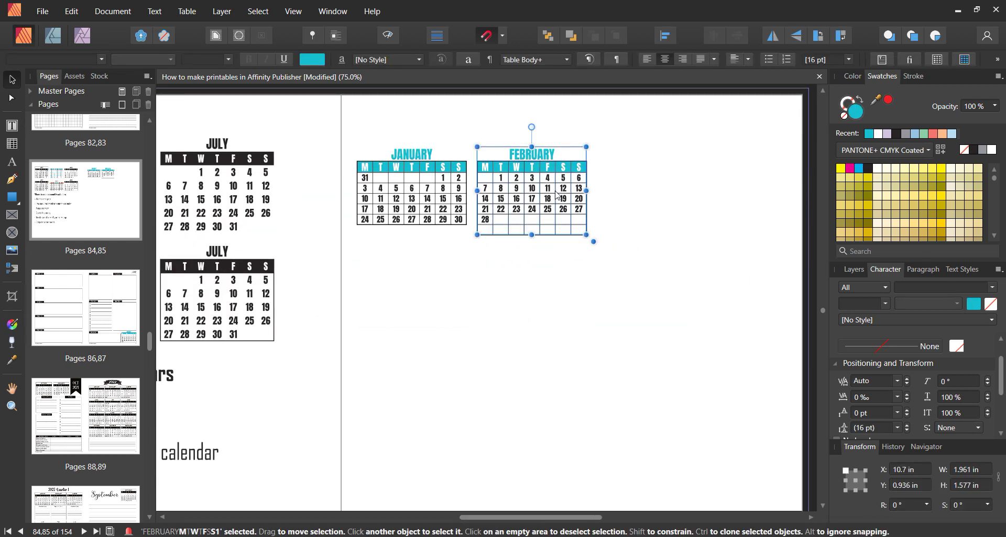
{"action": "right_click", "coordinate": [557, 196]}
{"action": "left_click", "coordinate": [609, 308]}
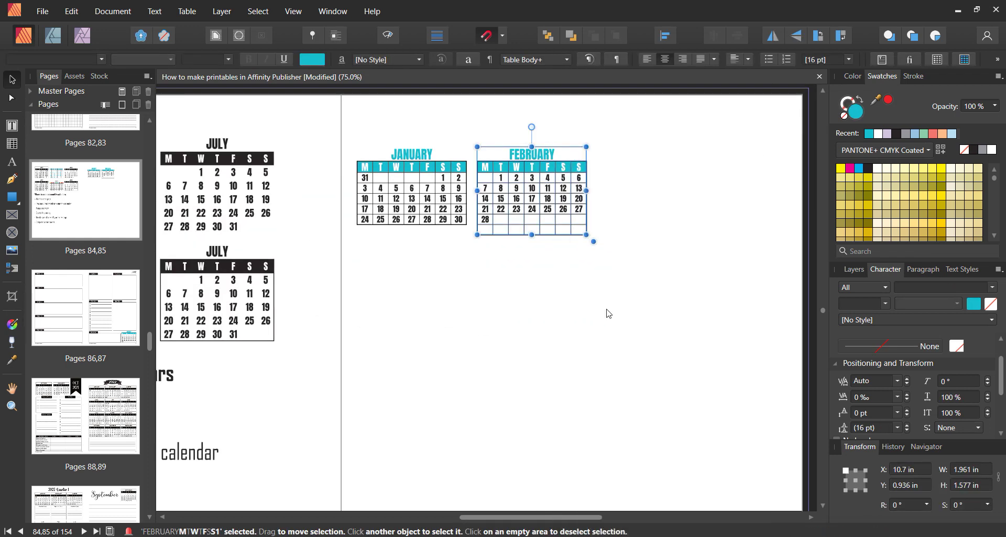
Review the list of uses for mini monthly calendars and the sample July calendars on the facing page
{"action": "left_click", "coordinate": [575, 325]}
{"action": "left_click_drag", "start_coordinate": [595, 517], "coordinate": [507, 520]}
{"action": "scroll", "coordinate": [497, 393], "scroll_direction": "down", "scroll_amount": 4}
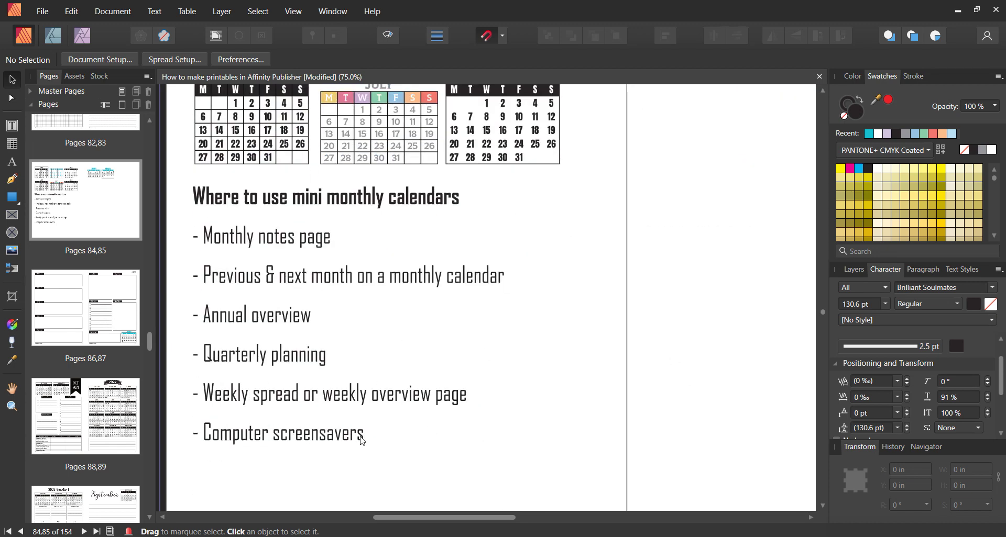
{"action": "left_click_drag", "start_coordinate": [461, 517], "coordinate": [515, 518]}
{"action": "scroll", "coordinate": [416, 351], "scroll_direction": "up", "scroll_amount": 3}
{"action": "scroll", "coordinate": [416, 350], "scroll_direction": "up", "scroll_amount": 2}
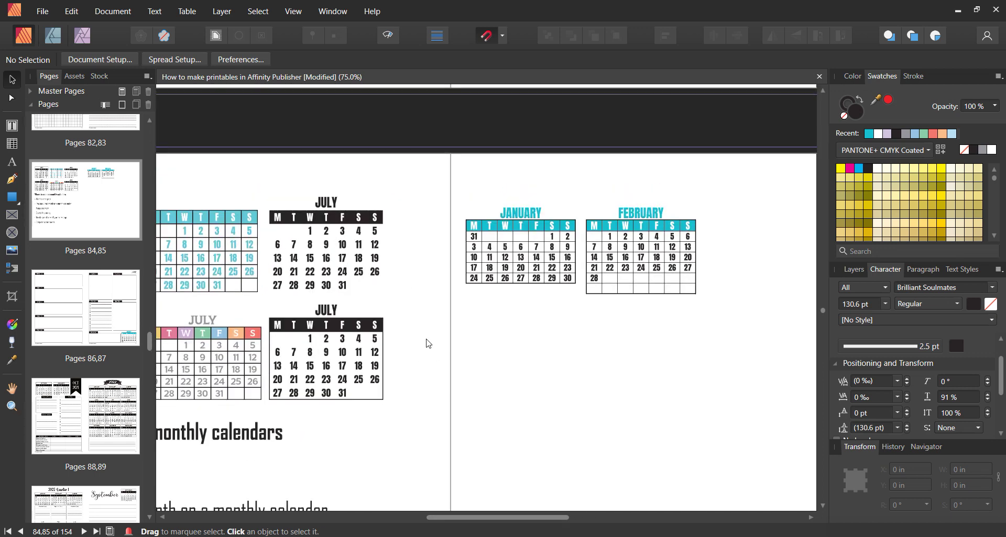
{"action": "left_click", "coordinate": [365, 242]}
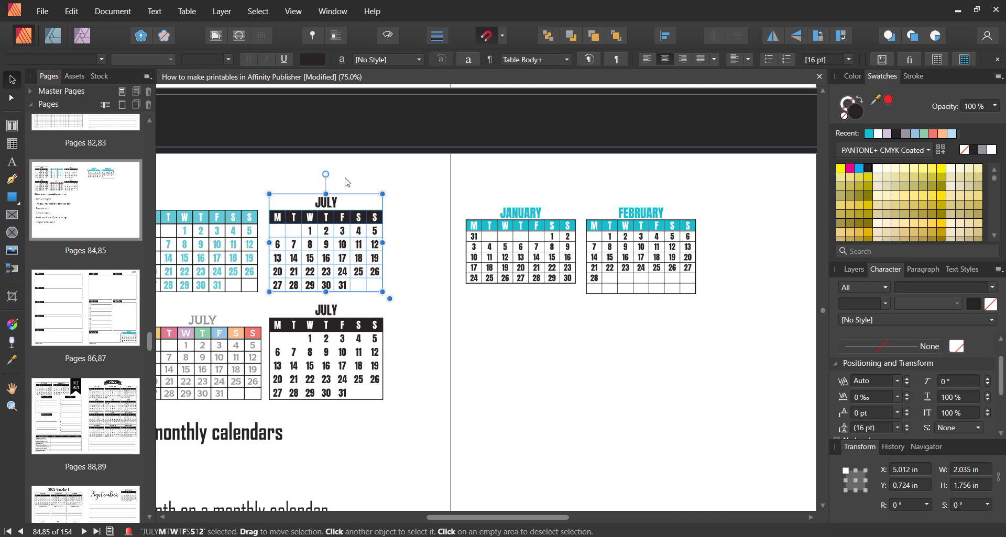
{"action": "left_click", "coordinate": [555, 399]}
Look up the April 2022 dates in the system calendar
{"action": "scroll", "coordinate": [557, 398], "scroll_direction": "down", "scroll_amount": 3}
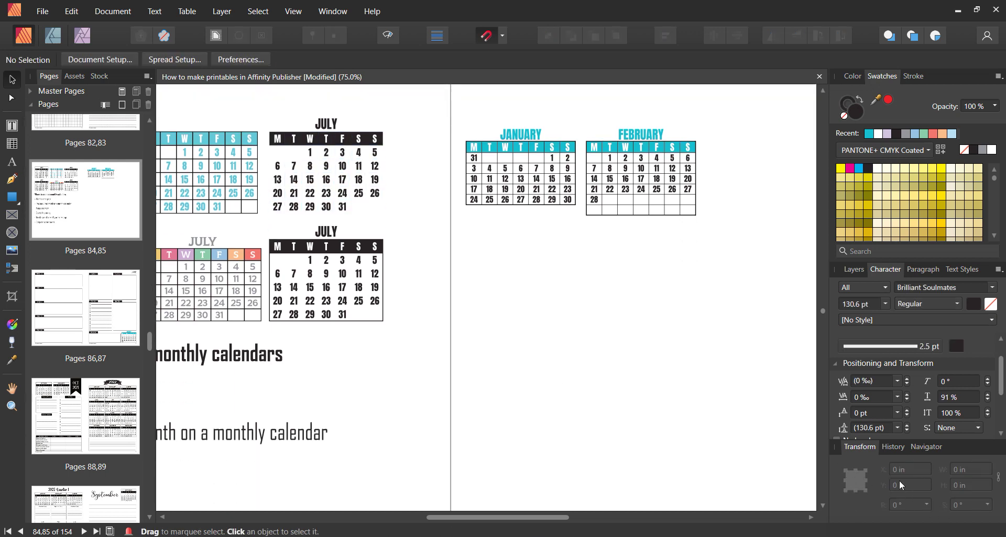
{"action": "key", "text": "super+alt+d"}
{"action": "scroll", "coordinate": [958, 291], "scroll_direction": "down", "scroll_amount": 1}
{"action": "scroll", "coordinate": [958, 291], "scroll_direction": "down", "scroll_amount": 2}
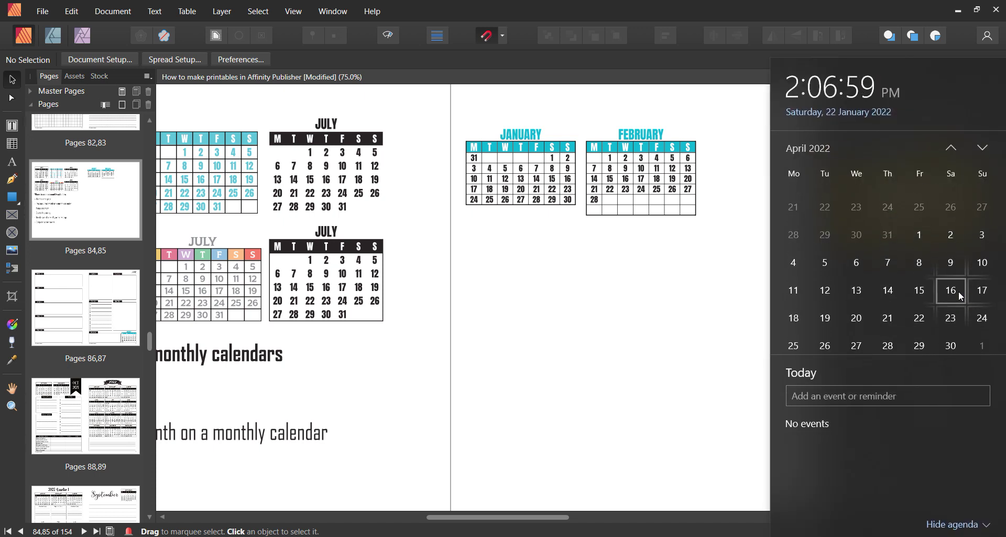
{"action": "left_click", "coordinate": [621, 312]}
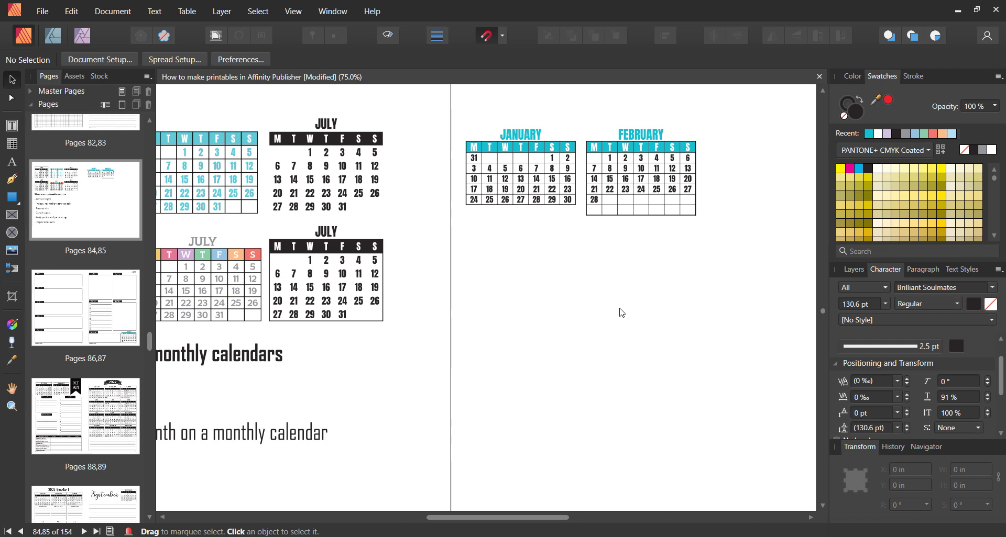
{"action": "left_click_drag", "start_coordinate": [555, 517], "coordinate": [500, 529]}
{"action": "scroll", "coordinate": [588, 444], "scroll_direction": "up", "scroll_amount": 1}
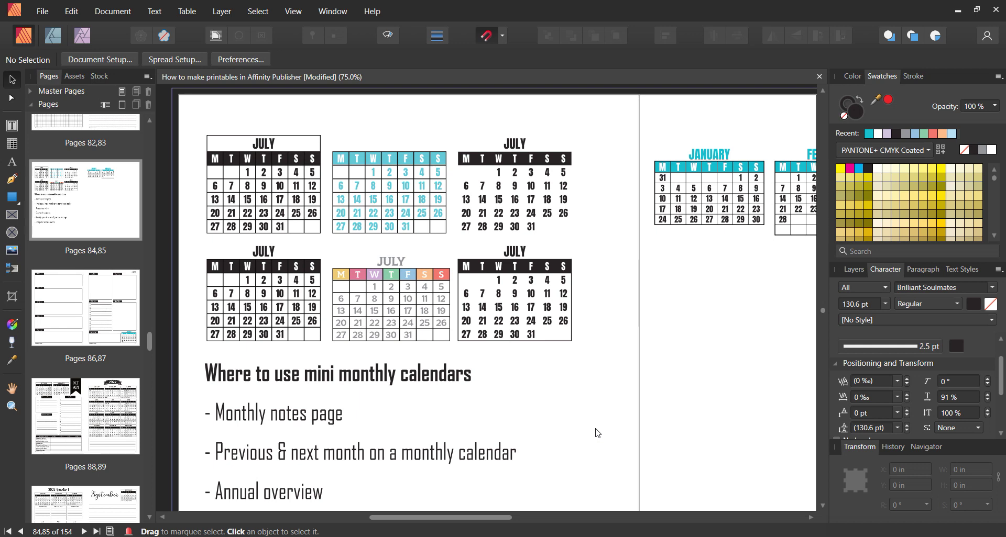